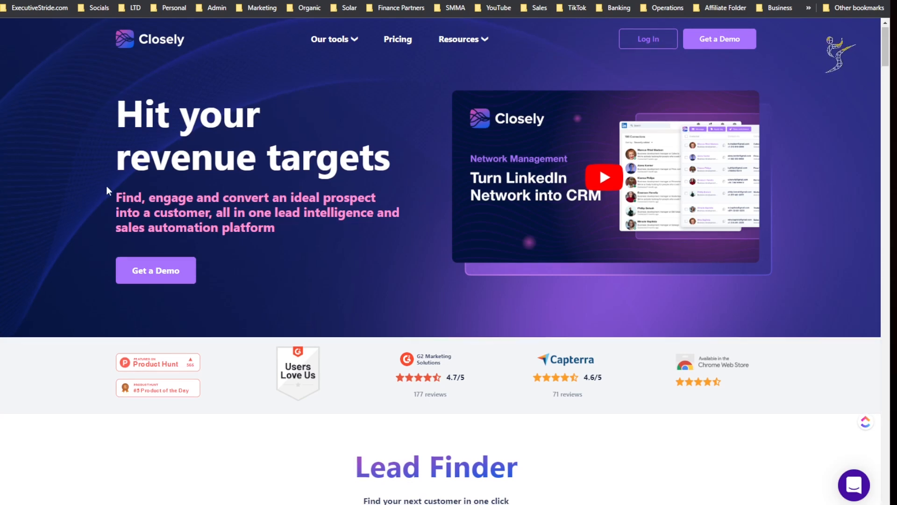
Step: Find the Pricing section on the Closely homepage and show the plans with monthly billing
scroll(105, 186, down, 5)
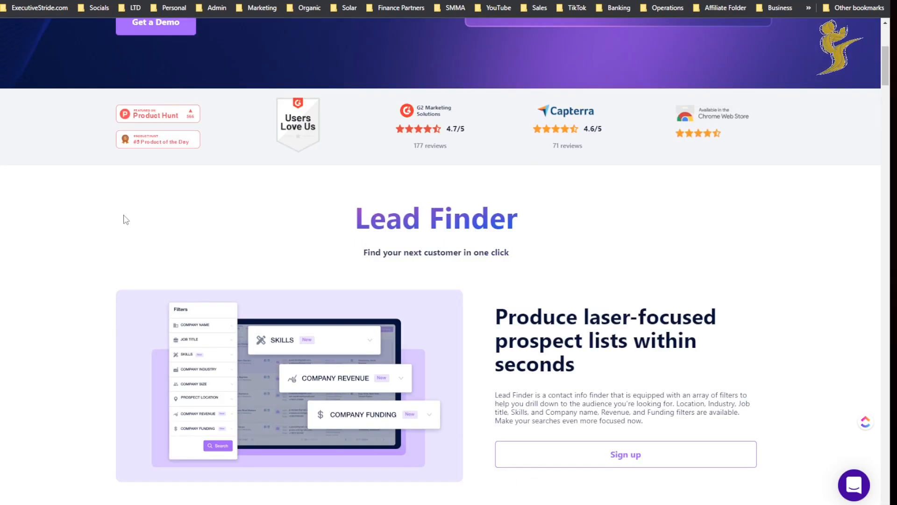
scroll(126, 220, down, 20)
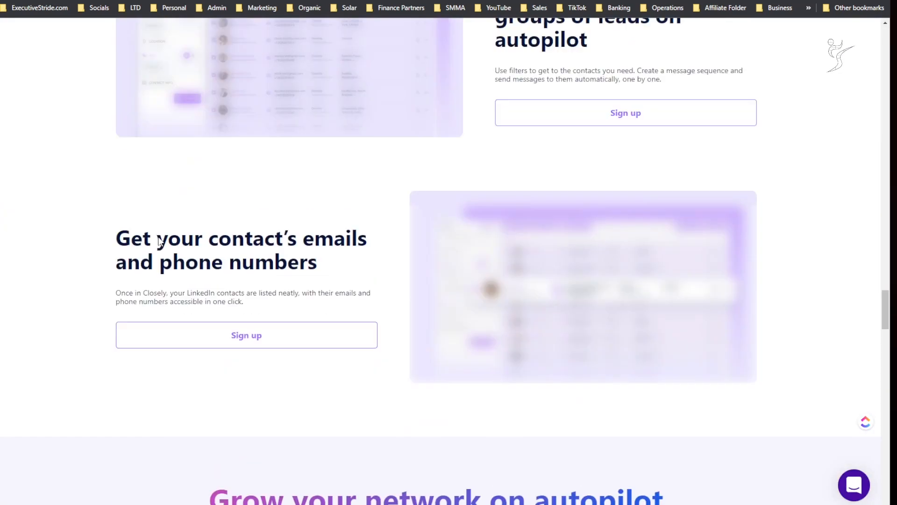
scroll(159, 238, up, 9)
scroll(161, 240, down, 20)
scroll(163, 241, up, 6)
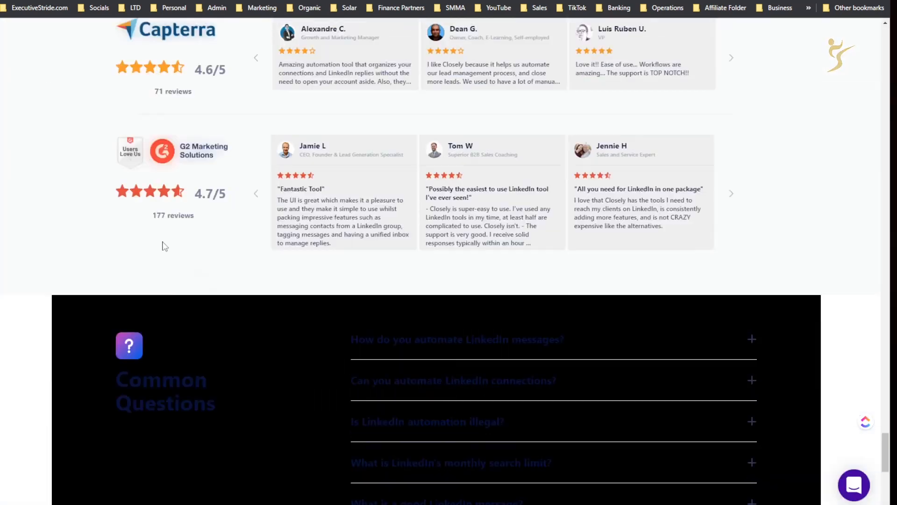
scroll(165, 245, up, 15)
scroll(172, 248, down, 10)
scroll(192, 255, up, 3)
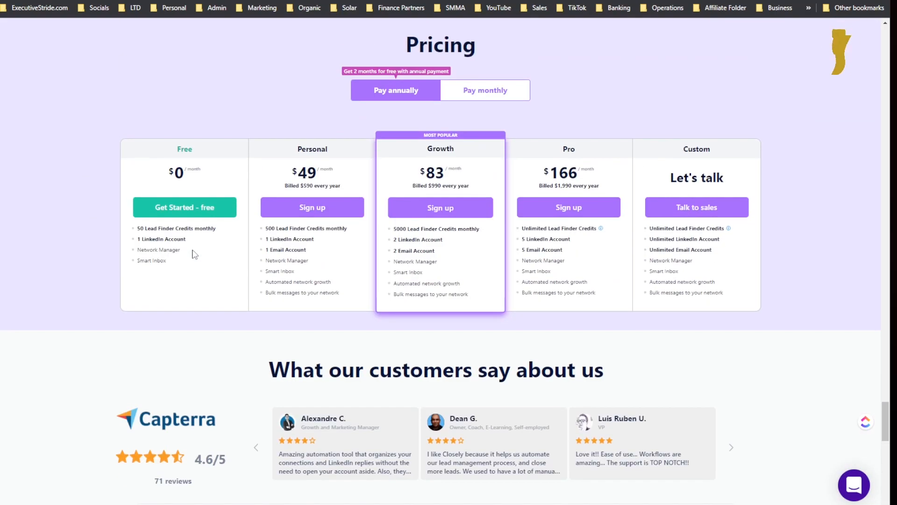
click(477, 96)
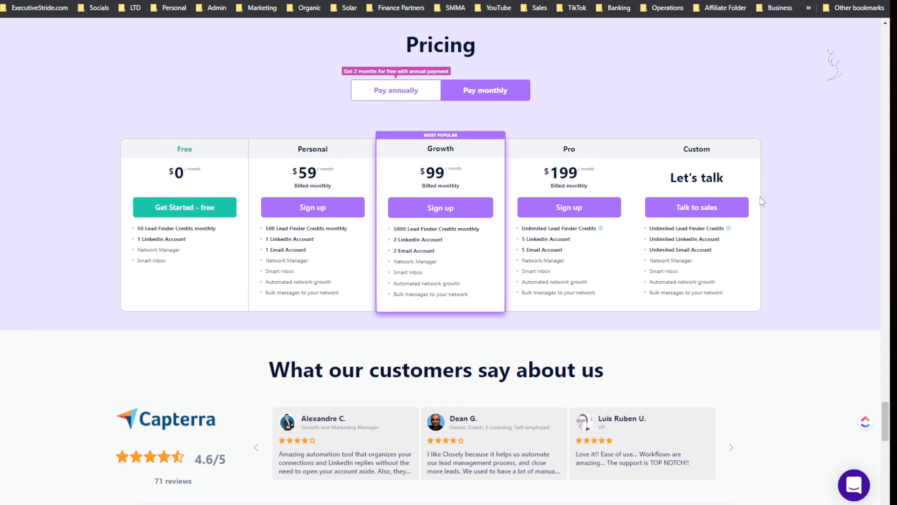
Step: Compare the LinkedIn and email account allowances of the Personal, Growth, Pro and Custom plans, highlighting the relevant text
drag(748, 187, 666, 182)
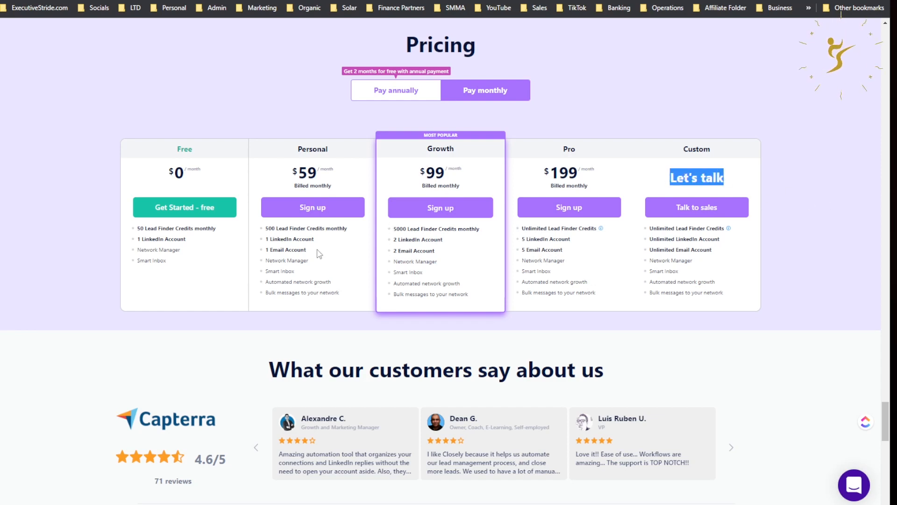
click(304, 238)
drag(299, 238, 316, 239)
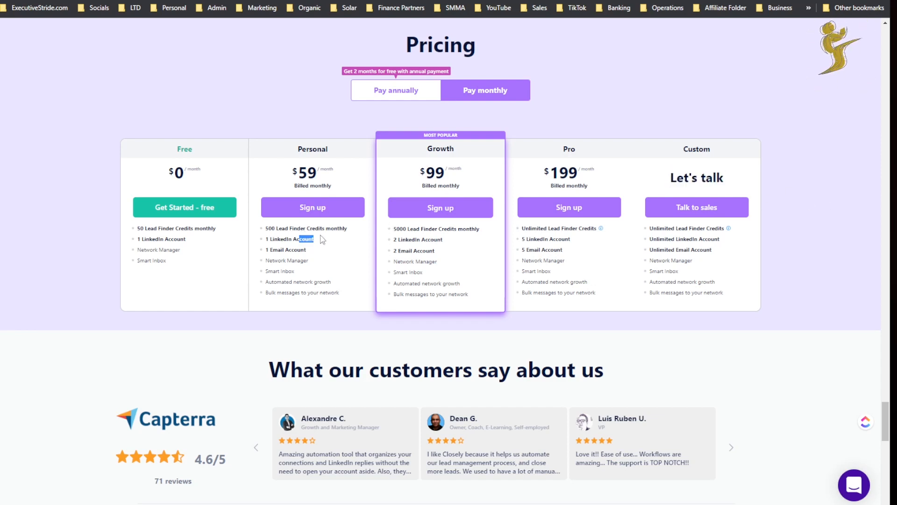
mouse_move(416, 251)
mouse_down()
mouse_move(437, 250)
mouse_move(429, 251)
mouse_up()
drag(592, 239, 570, 256)
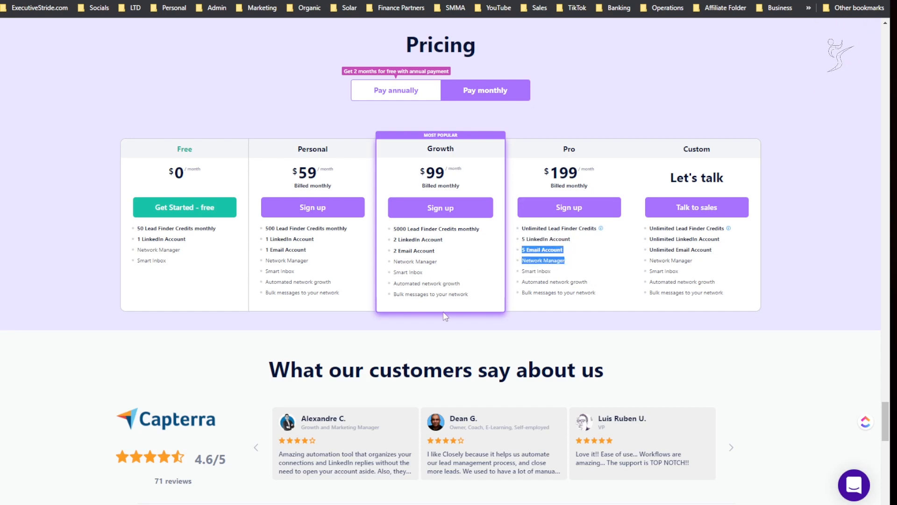
Step: Look over the customer reviews, the Chrome Extension section and the Lead Finder filters on the homepage
scroll(241, 277, down, 2)
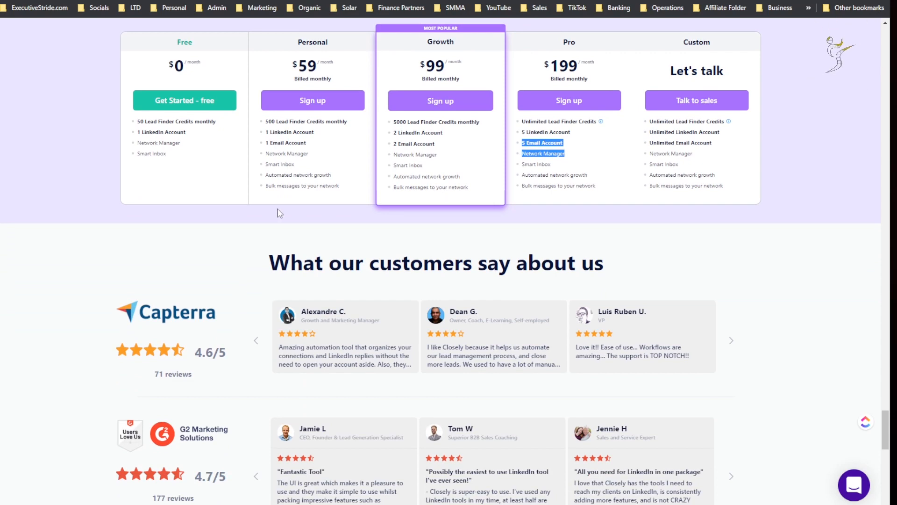
scroll(281, 214, down, 3)
scroll(279, 215, up, 5)
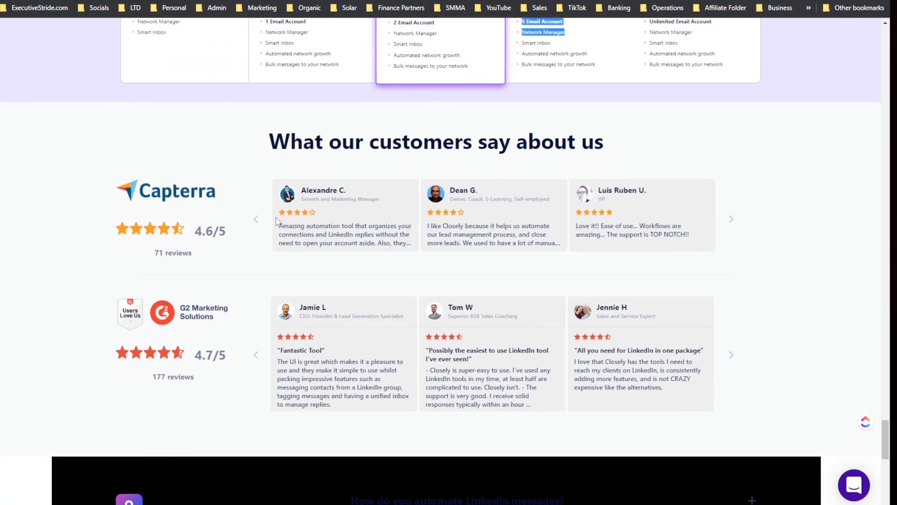
scroll(276, 219, up, 4)
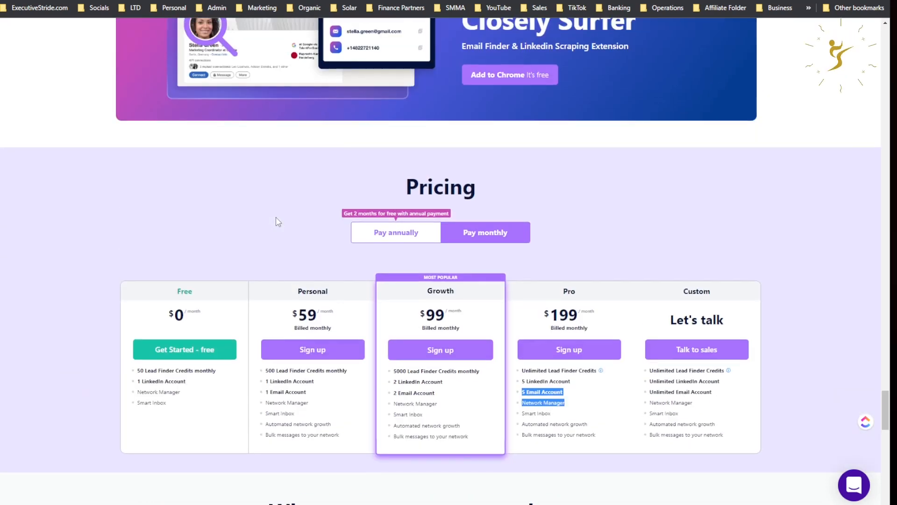
scroll(274, 229, up, 10)
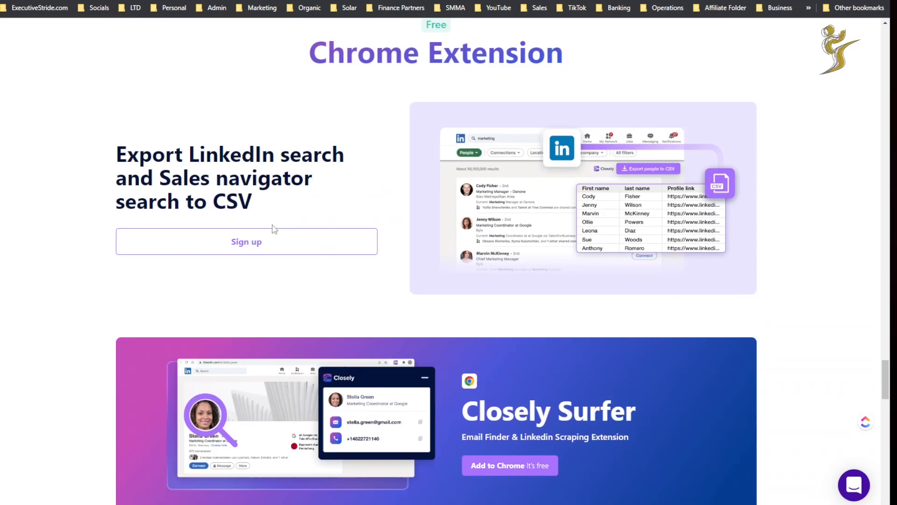
scroll(274, 229, up, 20)
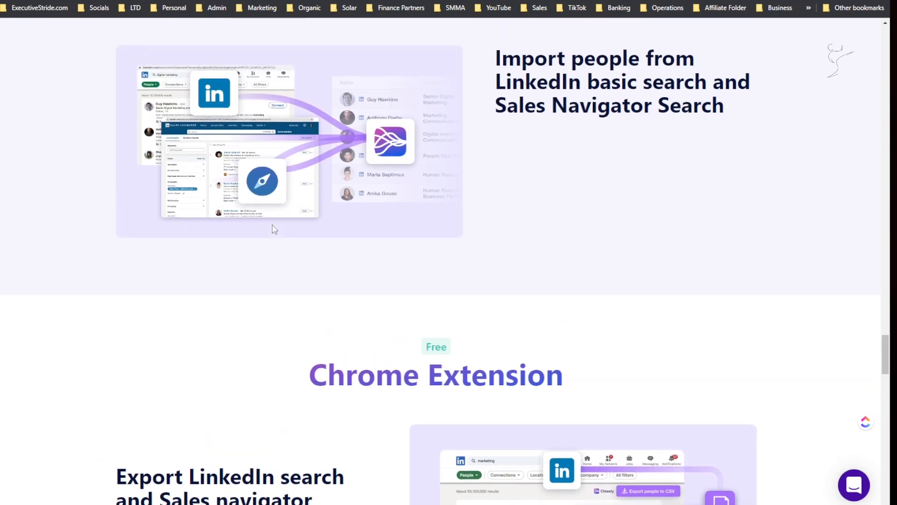
scroll(275, 229, up, 15)
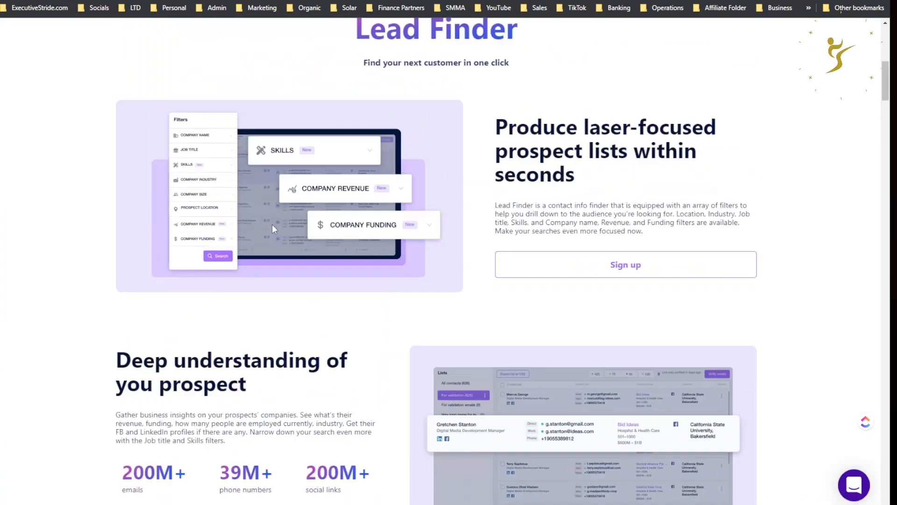
scroll(273, 229, down, 12)
scroll(272, 227, up, 4)
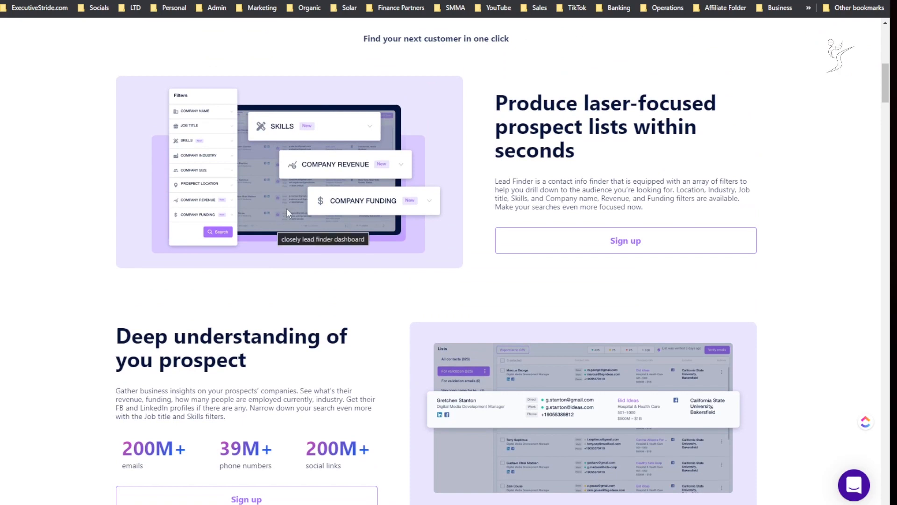
scroll(265, 204, up, 7)
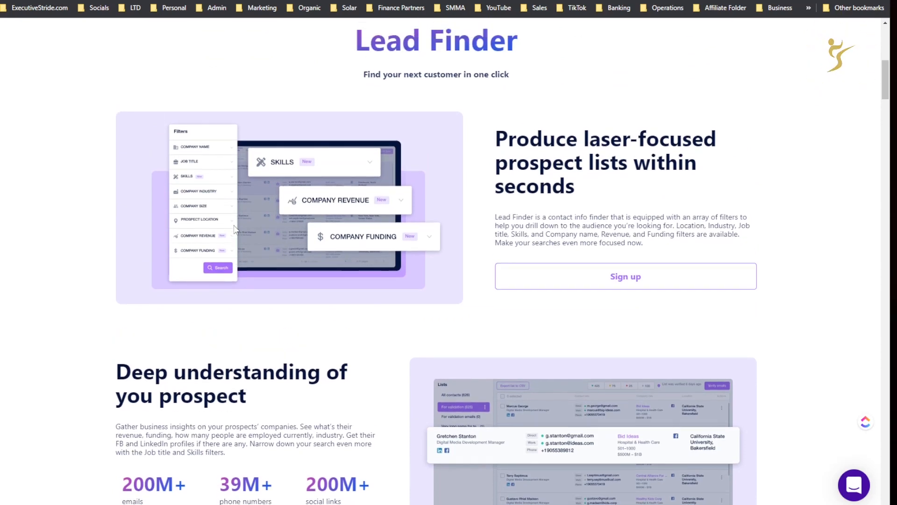
scroll(220, 236, up, 3)
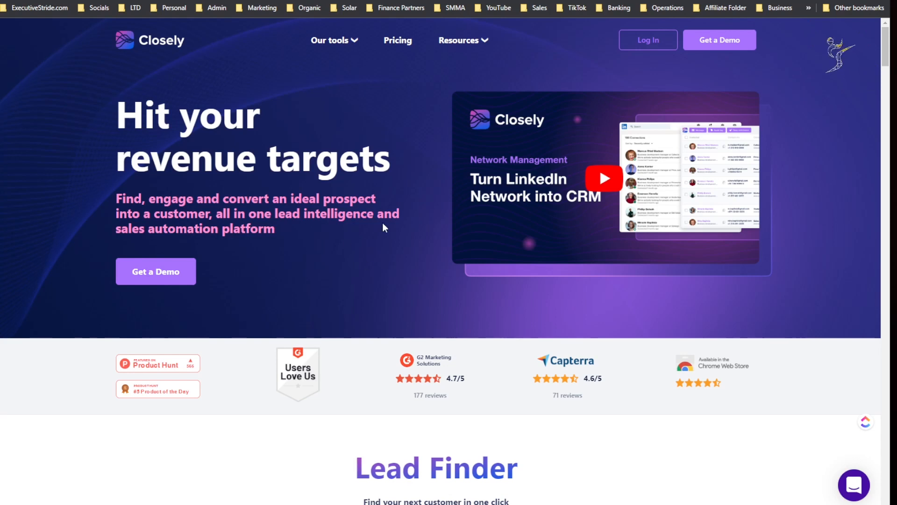
Step: Examine the homepage's product sections on prospect insights, email validation, LinkedIn campaigns and automated email outreach
scroll(331, 313, down, 12)
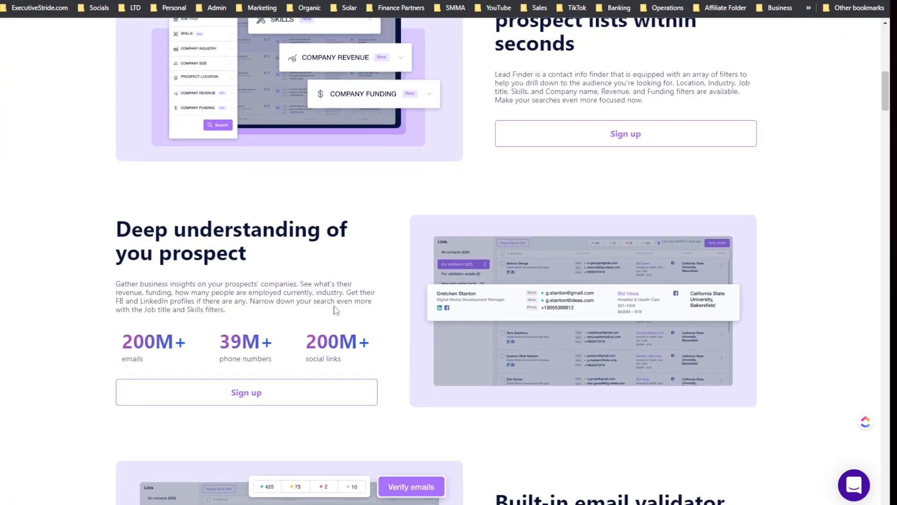
scroll(335, 310, down, 12)
scroll(372, 249, down, 9)
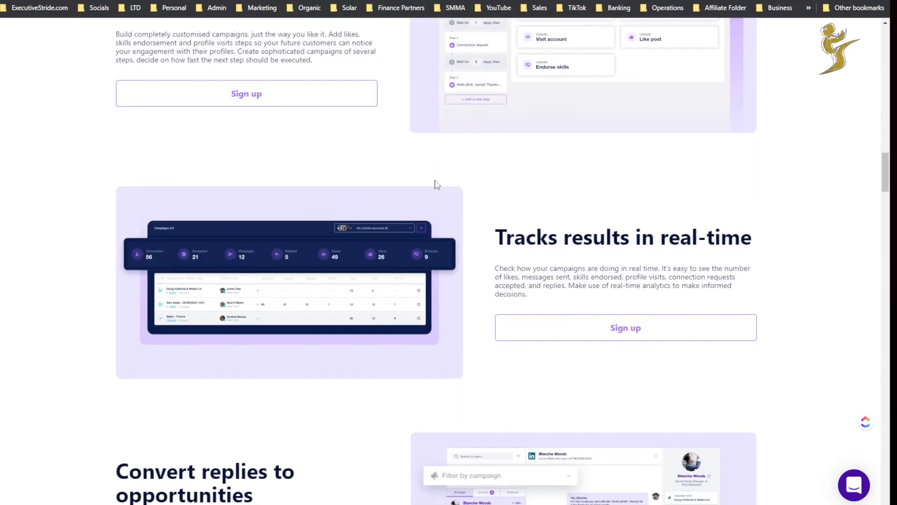
scroll(436, 184, down, 15)
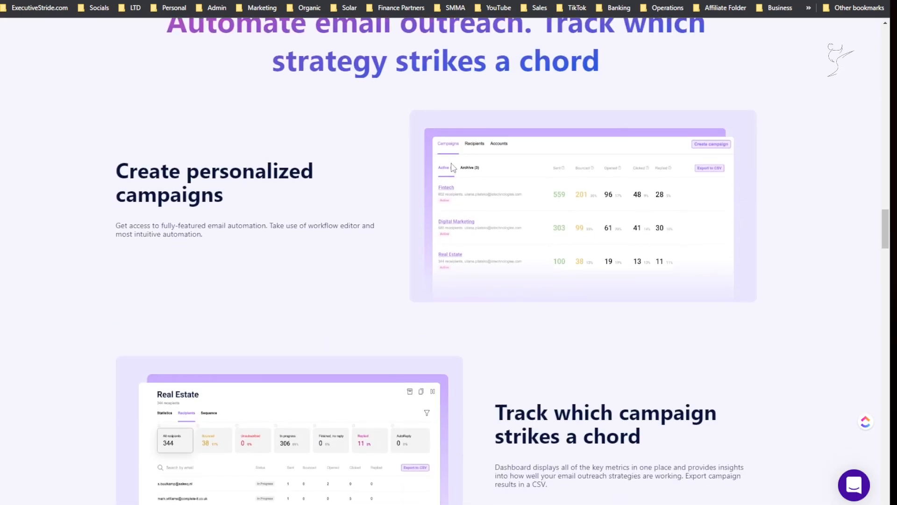
scroll(425, 209, down, 20)
scroll(246, 144, up, 8)
scroll(249, 143, down, 3)
scroll(250, 132, up, 20)
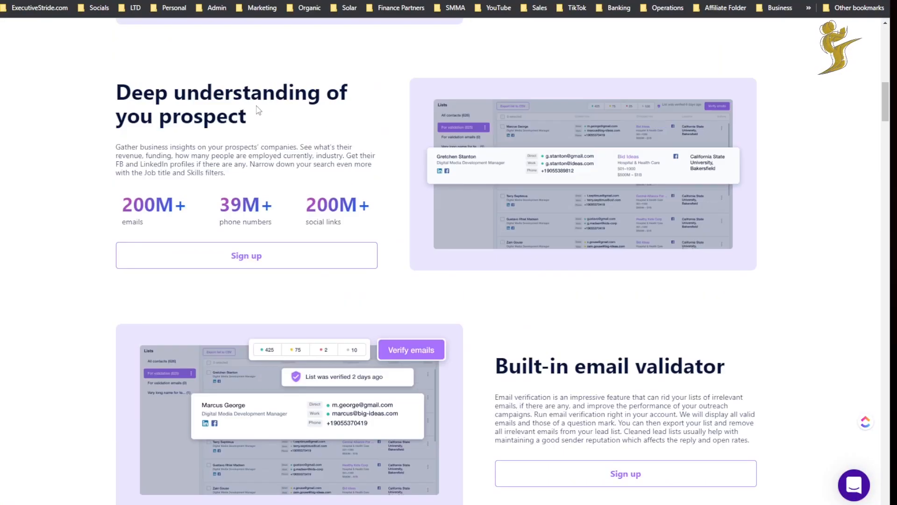
scroll(258, 114, down, 1)
scroll(262, 127, up, 1)
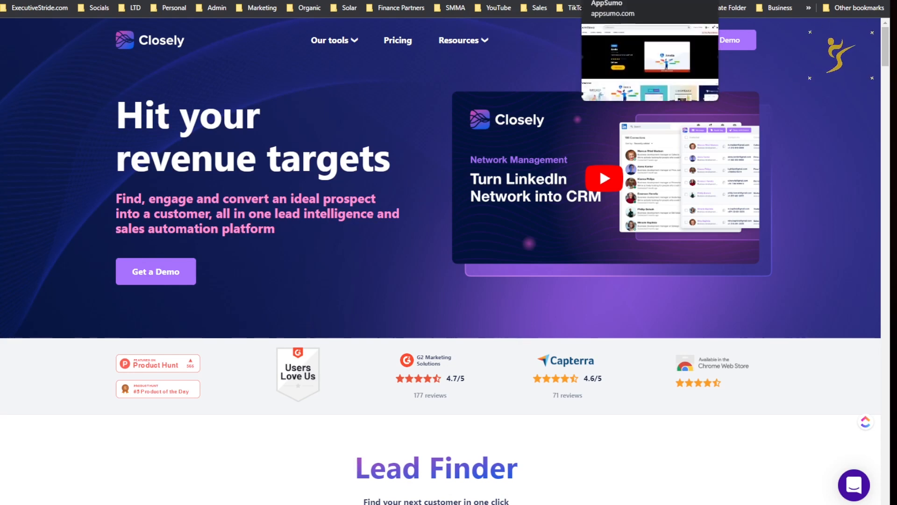
Step: Switch to the AppSumo site, advance the spotlight carousel to Closely and open its lifetime deal page
click(607, 0)
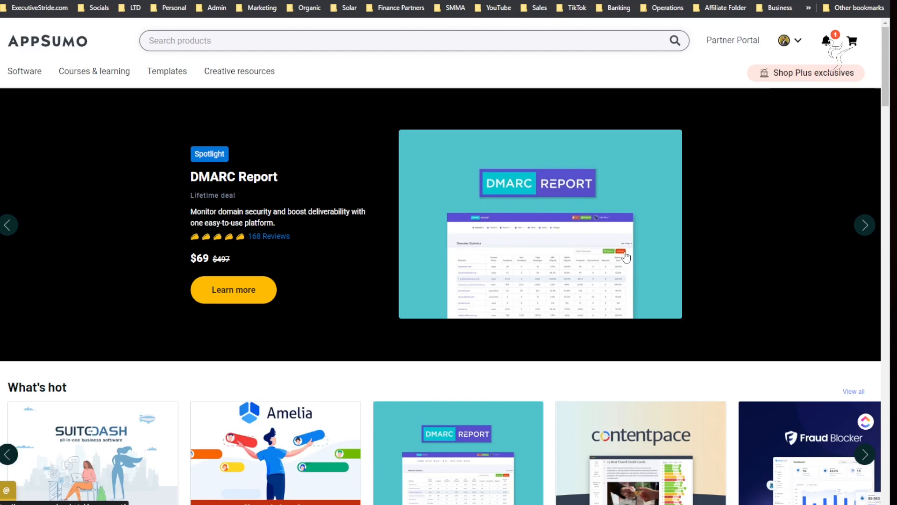
click(864, 226)
click(864, 236)
click(864, 236)
click(863, 236)
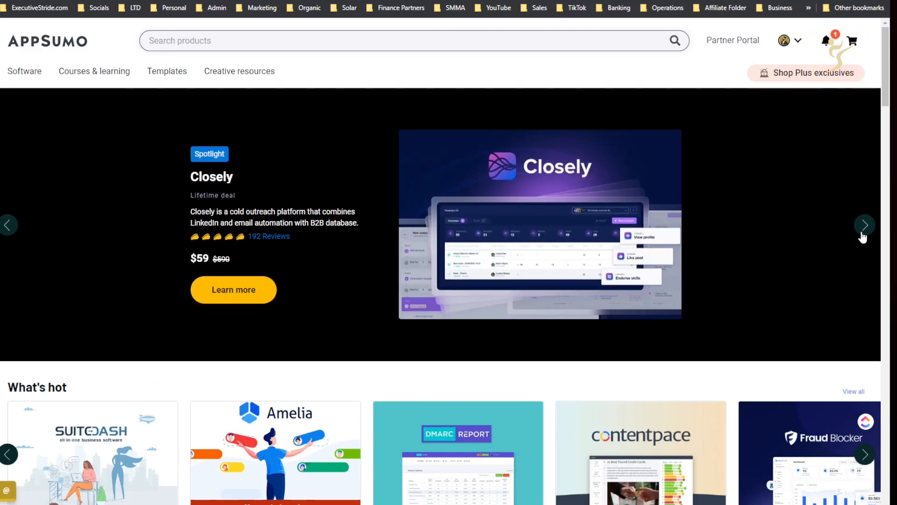
click(632, 260)
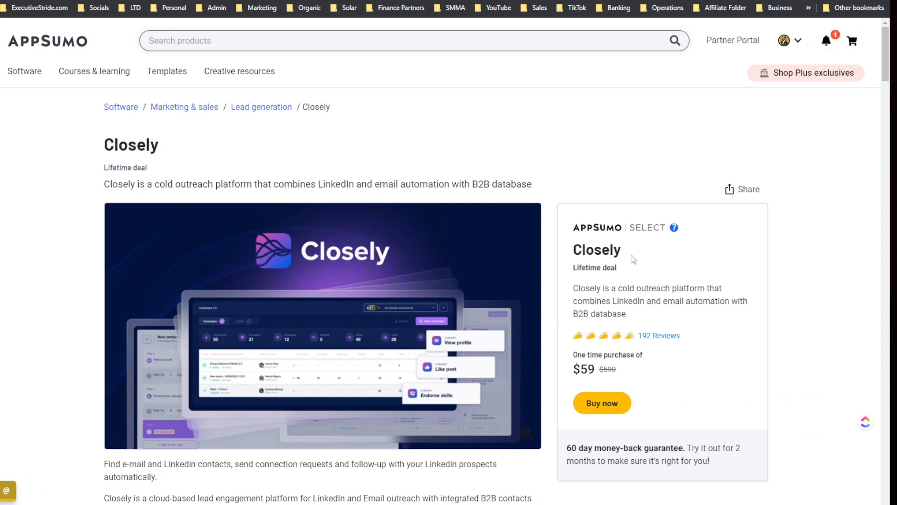
Step: Locate the Plans & features section of the Closely deal and read its deal terms and conditions
scroll(633, 259, down, 20)
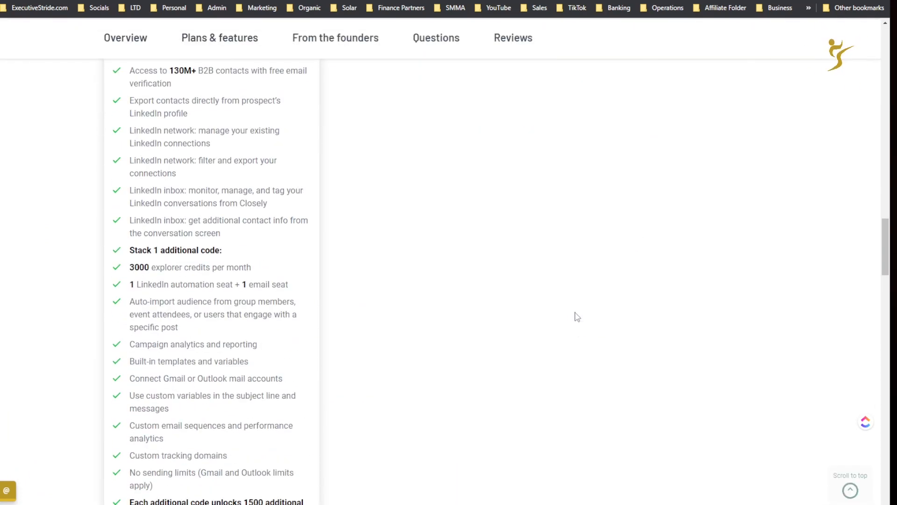
scroll(369, 262, up, 15)
scroll(351, 245, down, 5)
scroll(349, 236, down, 6)
scroll(348, 234, up, 10)
scroll(348, 234, down, 1)
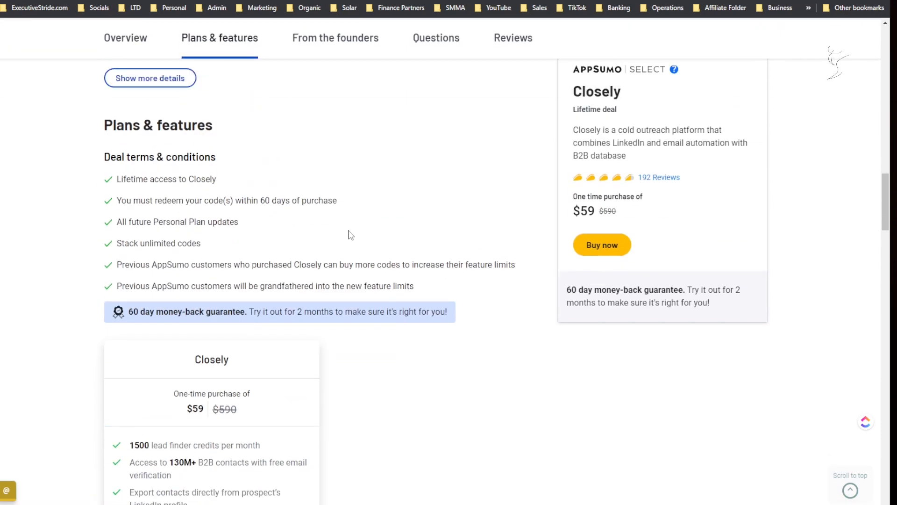
Step: Review the features included in the $59 one-time purchase and highlight the LinkedIn network and inbox items
scroll(351, 177, down, 2)
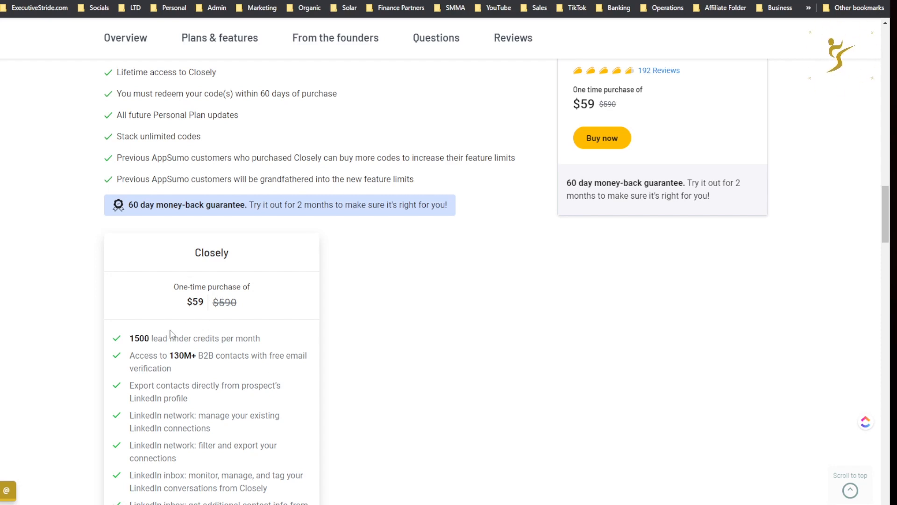
scroll(168, 332, down, 5)
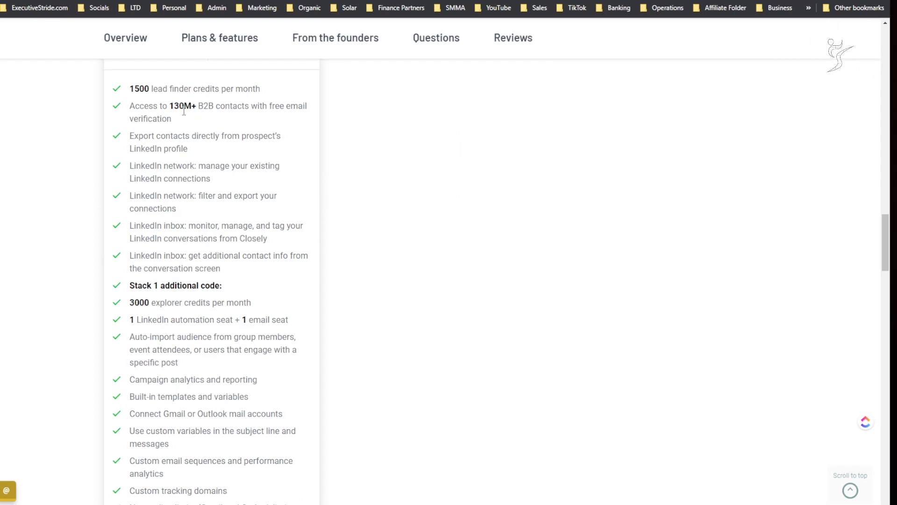
scroll(192, 103, down, 2)
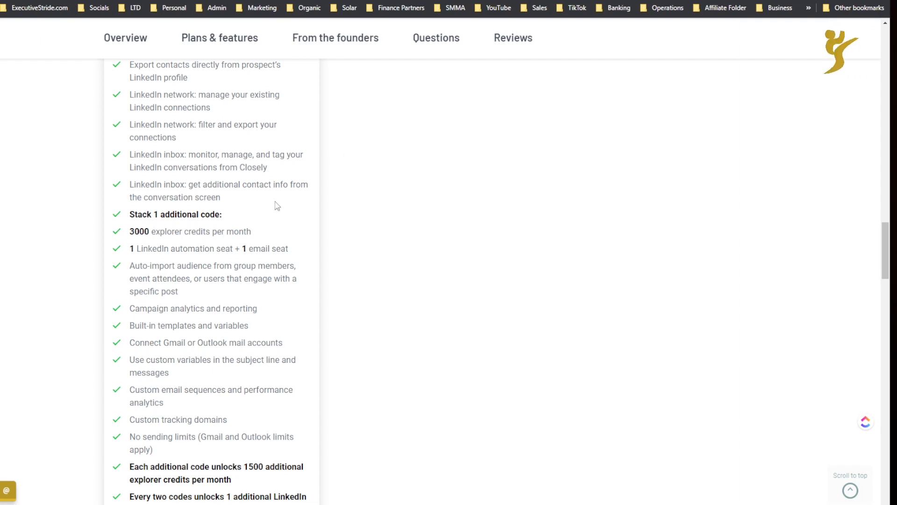
scroll(218, 231, up, 2)
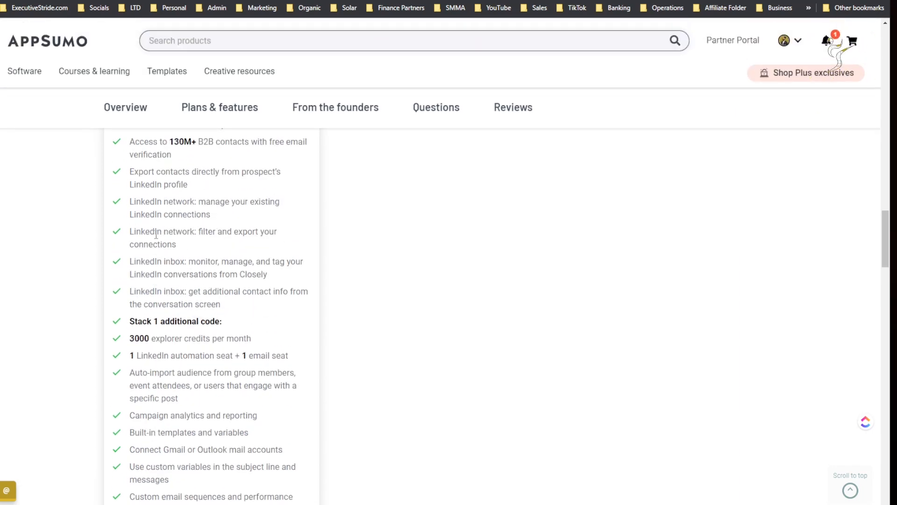
drag(145, 184, 194, 304)
Step: Examine what stacking additional codes unlocks, including explorer credits, LinkedIn automation seats and email seats
scroll(206, 283, down, 5)
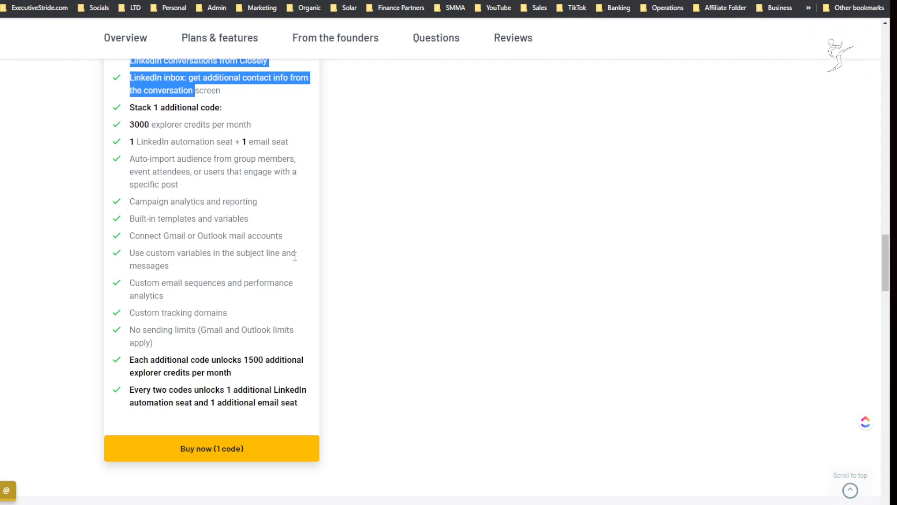
scroll(267, 273, down, 5)
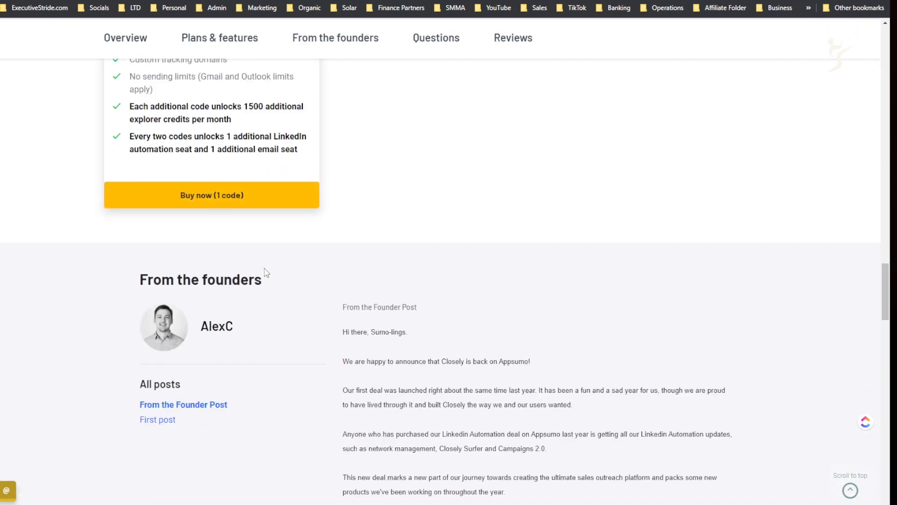
scroll(266, 272, up, 15)
scroll(106, 334, down, 4)
scroll(115, 242, down, 6)
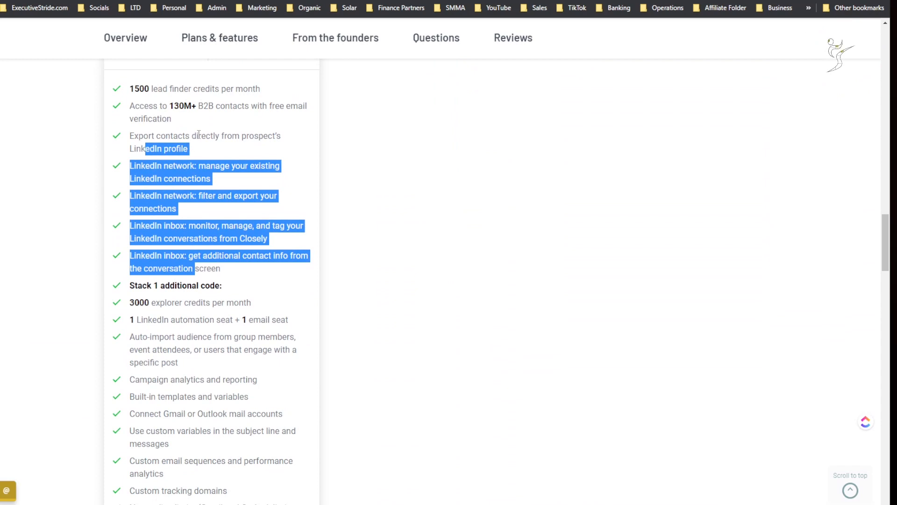
scroll(199, 134, down, 2)
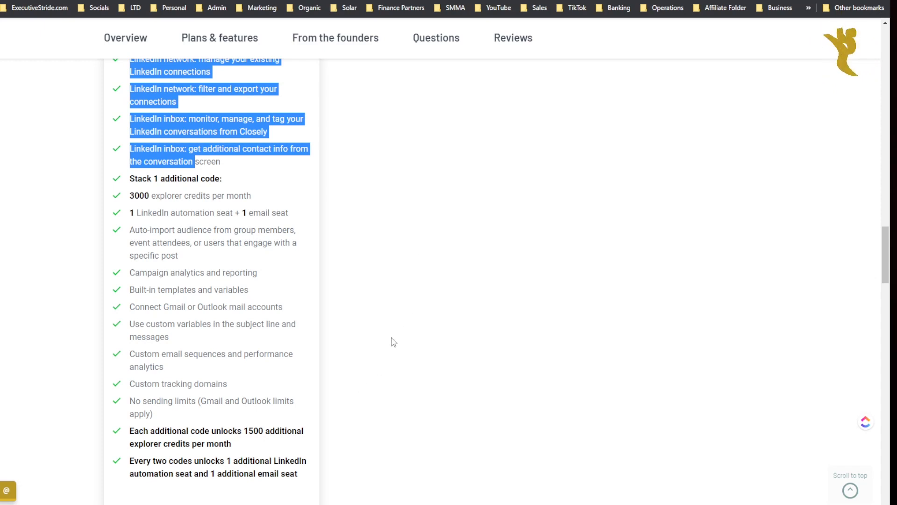
Step: Reread the Closely plan's full feature list, from the one-time price and LinkedIn items to the stacked-code benefits
scroll(389, 365, down, 1)
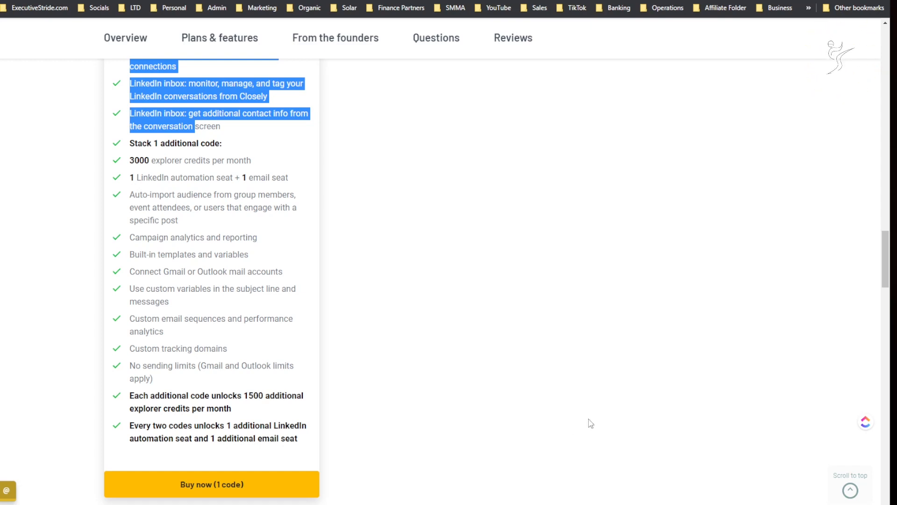
scroll(508, 336, up, 2)
scroll(500, 346, up, 4)
scroll(531, 290, down, 8)
scroll(535, 292, down, 3)
scroll(536, 296, up, 4)
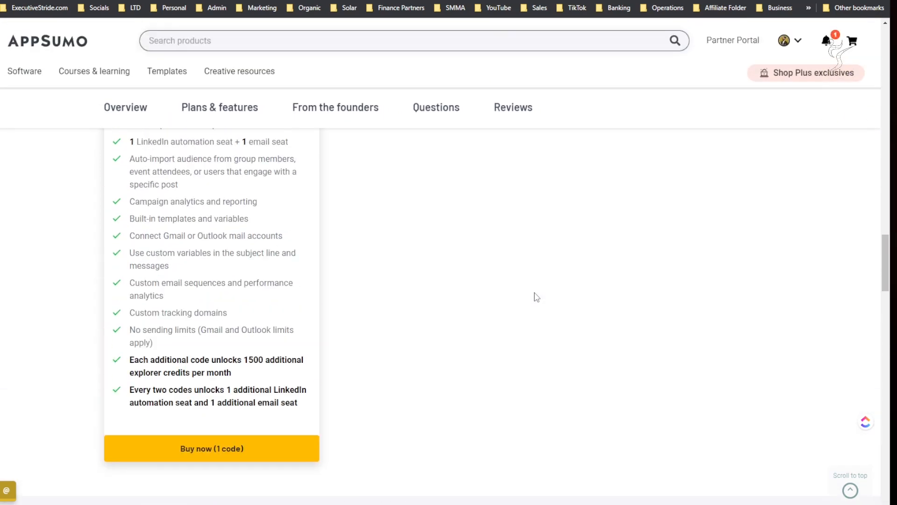
scroll(535, 296, up, 9)
scroll(536, 297, down, 1)
scroll(346, 375, down, 5)
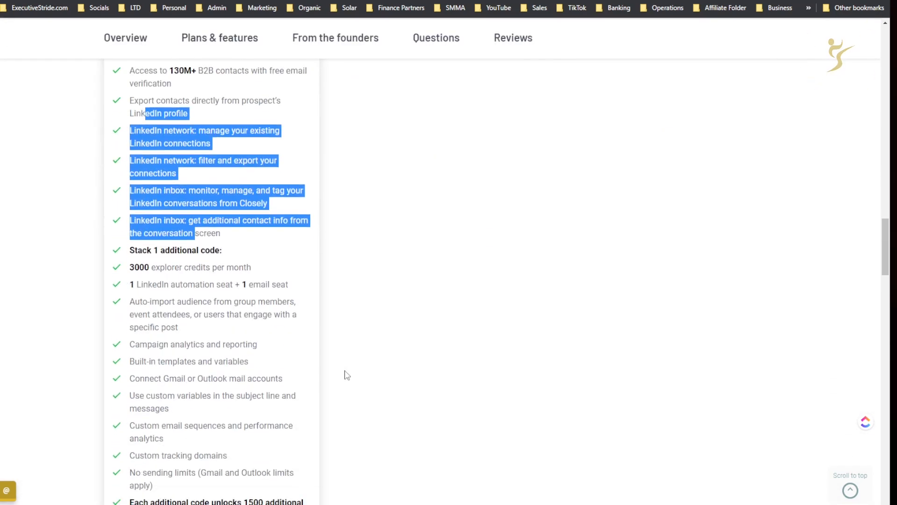
Step: Highlight part of the email seat entry under the one-additional-code benefits and check the remaining items down to the founders section
scroll(346, 360, down, 2)
drag(117, 182, 192, 200)
scroll(186, 245, down, 4)
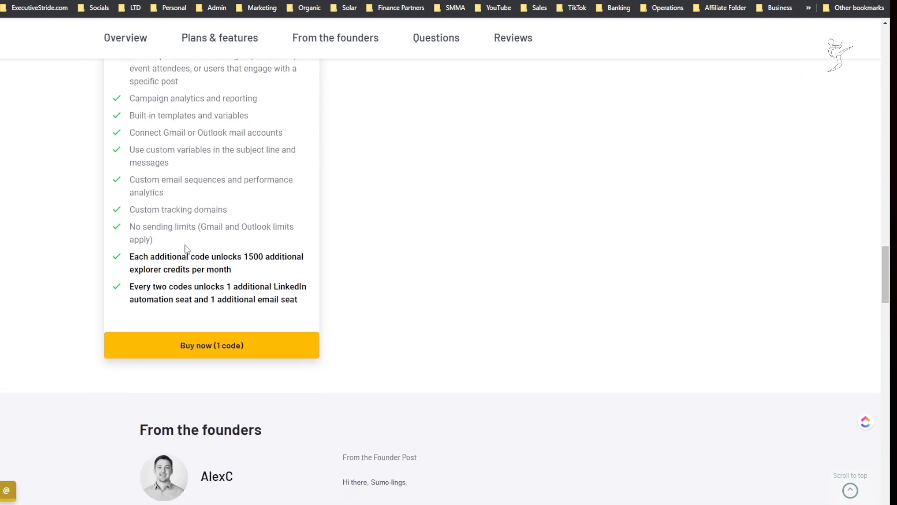
scroll(187, 224, up, 3)
drag(232, 178, 263, 172)
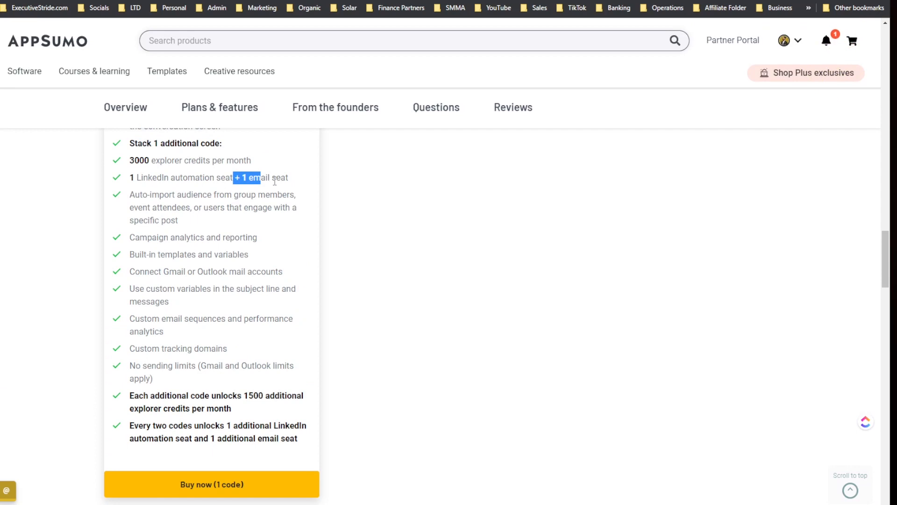
scroll(280, 210, down, 8)
scroll(324, 360, up, 4)
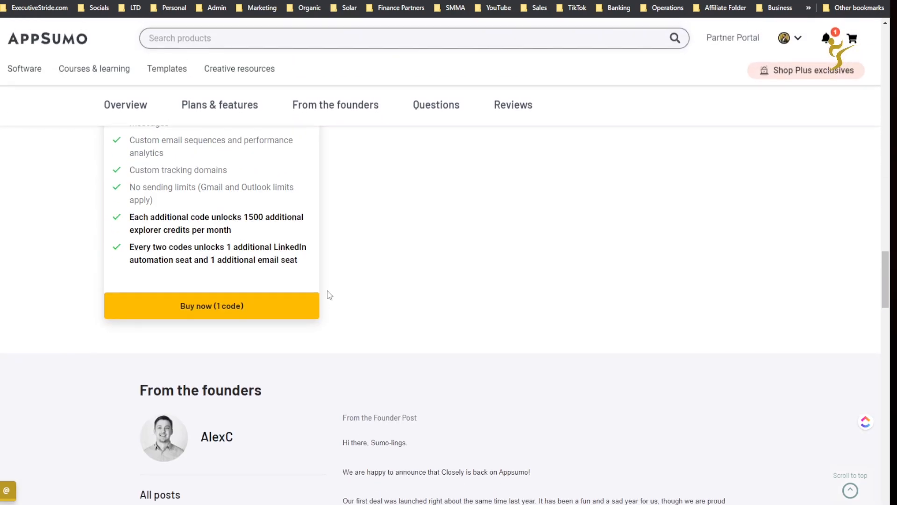
Step: Return to the start of the deal page and examine Closely's product description and At-a-glance details, including target users and alternatives
scroll(280, 301, up, 6)
scroll(297, 227, up, 3)
scroll(302, 228, up, 3)
scroll(209, 333, up, 15)
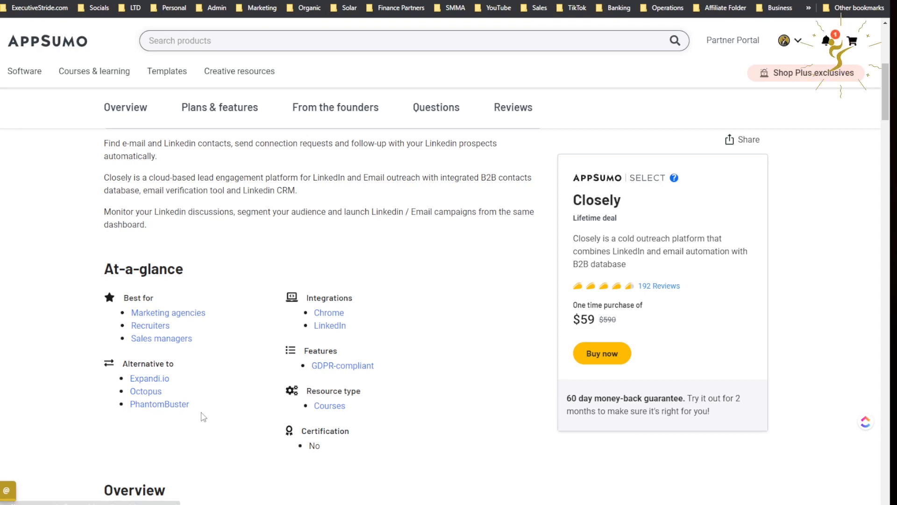
scroll(374, 344, down, 3)
scroll(374, 344, down, 3)
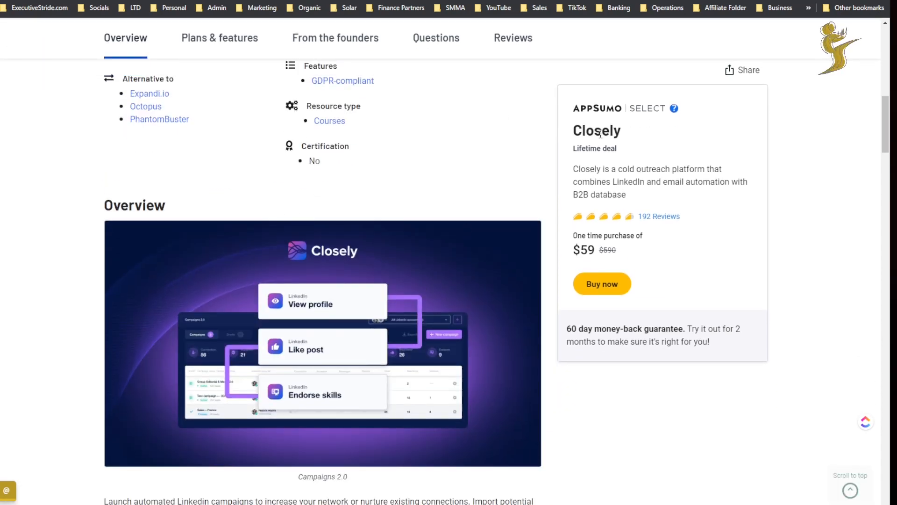
scroll(514, 384, up, 13)
scroll(501, 299, down, 8)
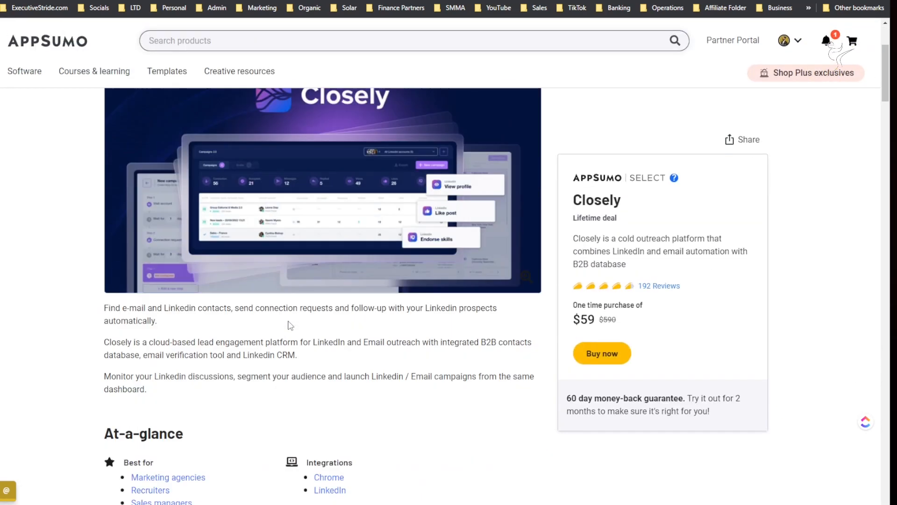
scroll(237, 258, down, 2)
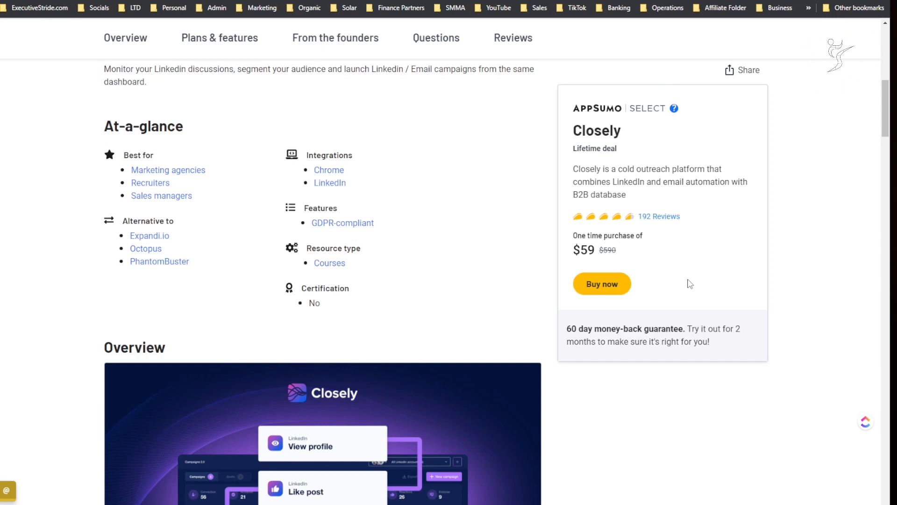
scroll(344, 333, down, 3)
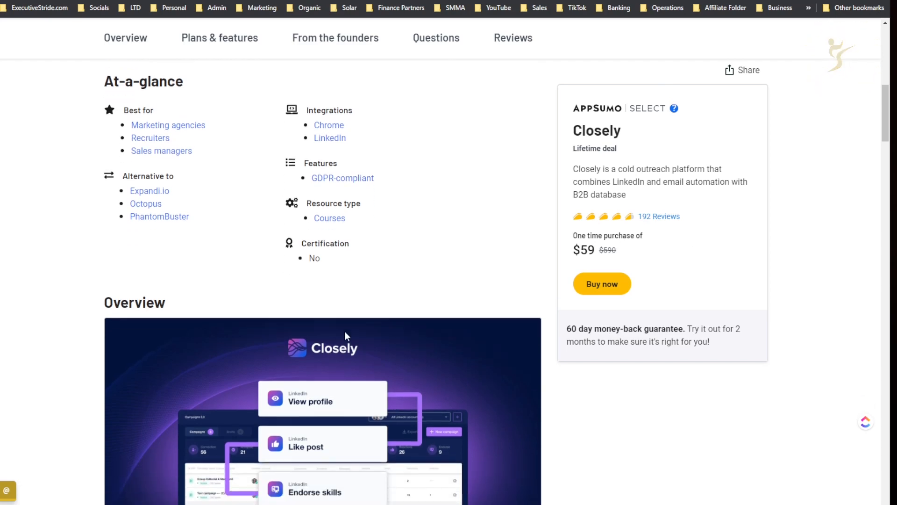
scroll(344, 326, up, 5)
scroll(341, 325, down, 1)
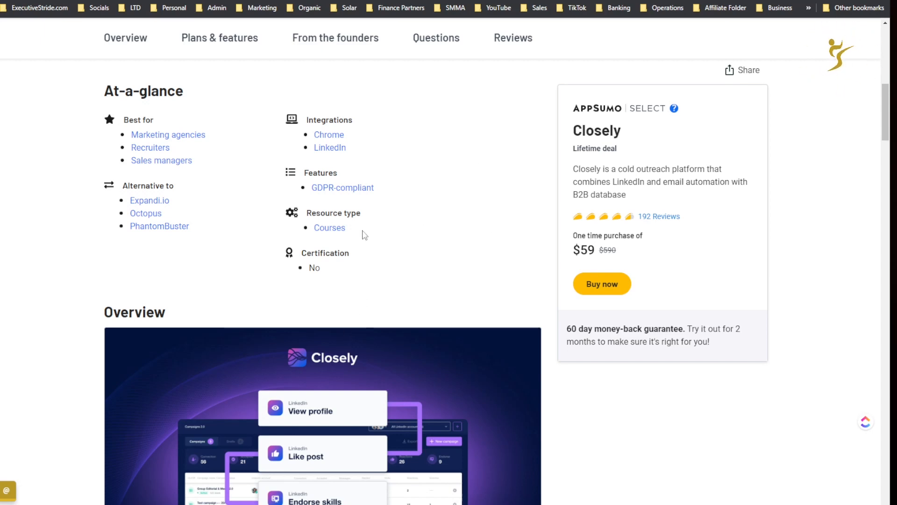
Step: Read the Overview section on automated LinkedIn campaigns and lead import sources, and check the At-a-glance section again
scroll(359, 245, down, 5)
scroll(351, 235, up, 11)
scroll(350, 235, down, 15)
scroll(351, 236, up, 7)
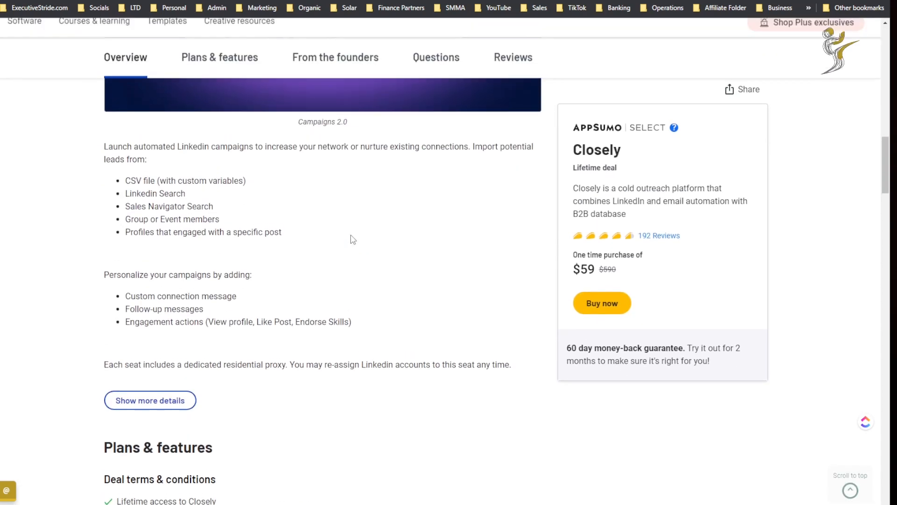
scroll(320, 238, up, 7)
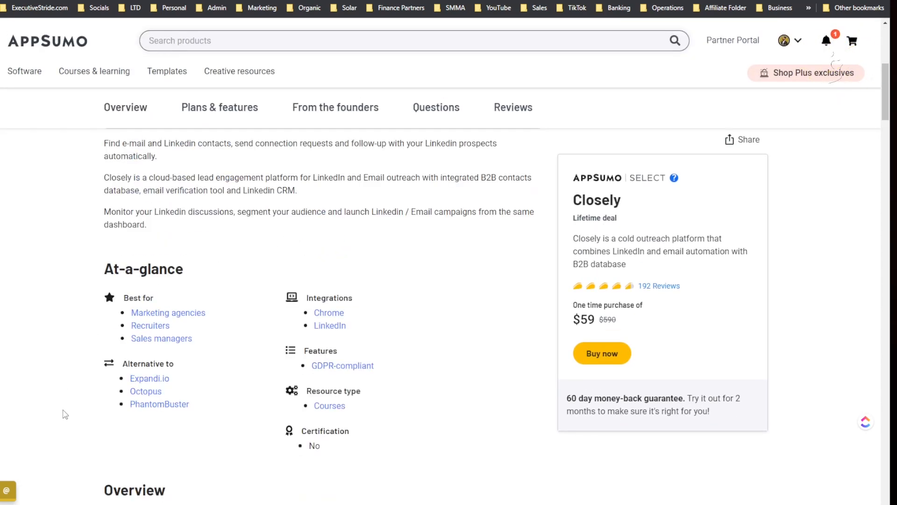
scroll(177, 416, down, 6)
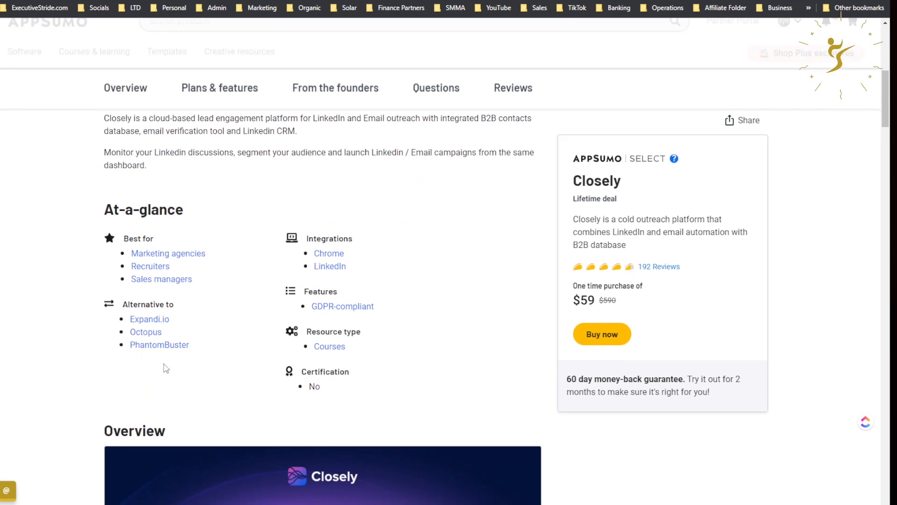
scroll(145, 233, up, 6)
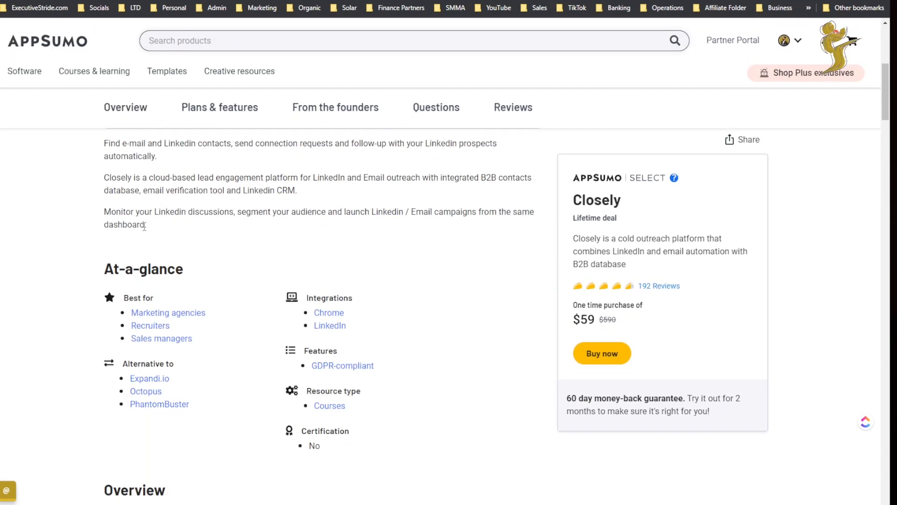
scroll(75, 311, down, 5)
scroll(229, 184, down, 2)
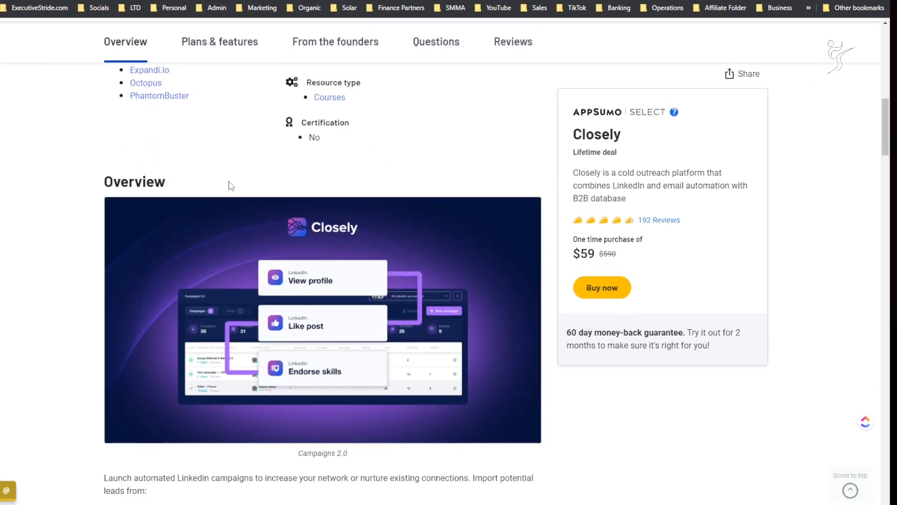
scroll(346, 131, up, 3)
scroll(124, 290, up, 3)
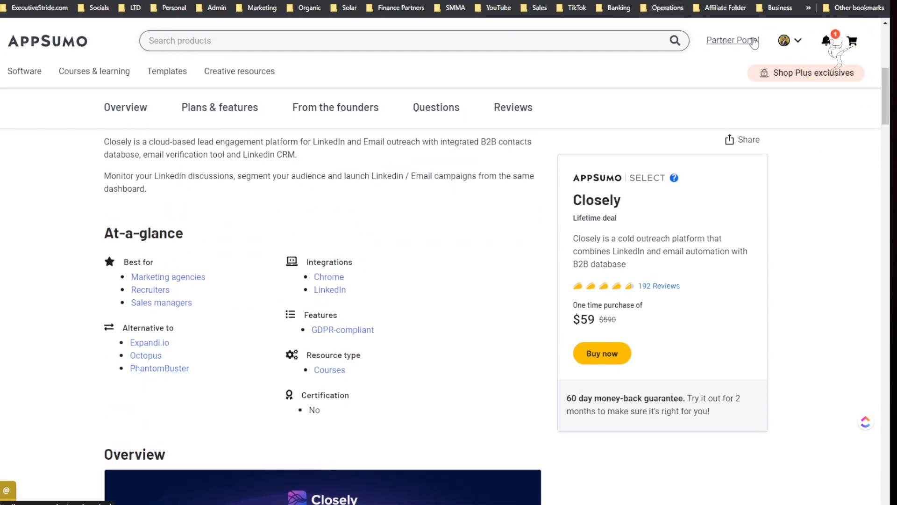
Step: Switch from the AppSumo deal to the Closely website, go to the Closely web app and open its LinkedIn Network section
click(776, 41)
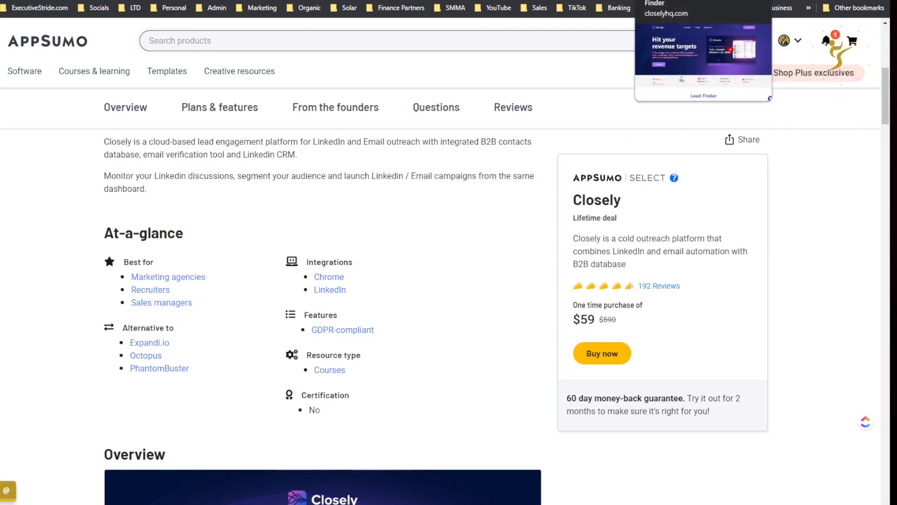
click(678, 1)
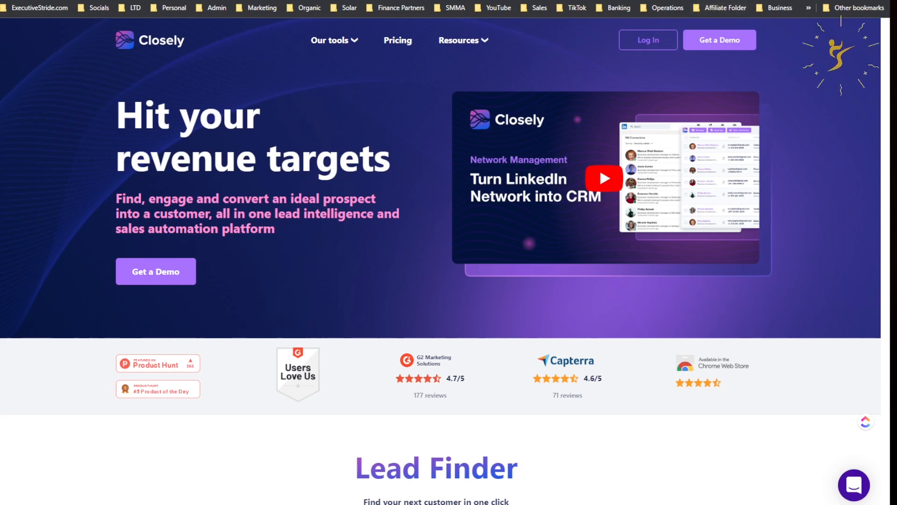
click(645, 0)
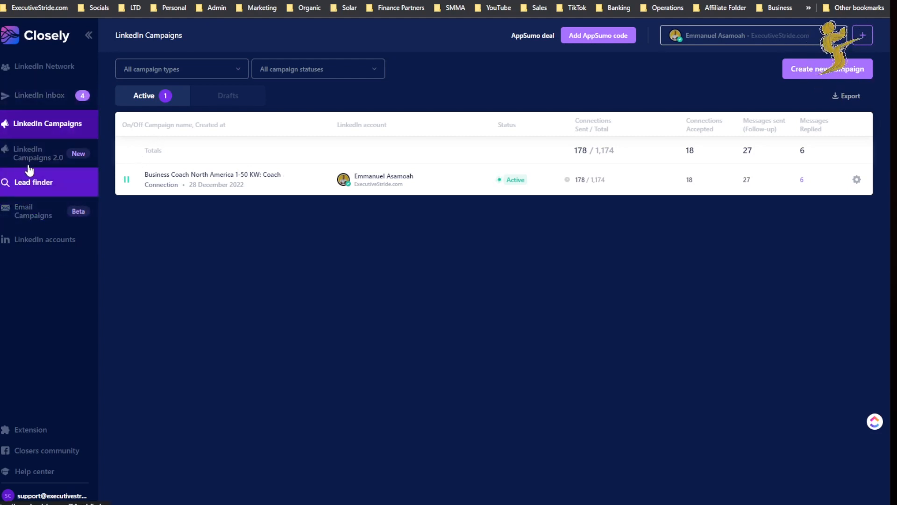
click(69, 69)
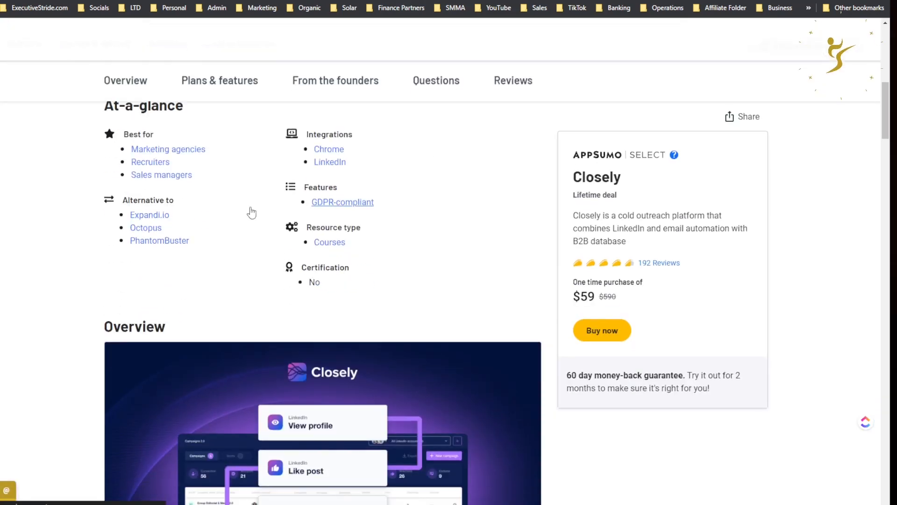
Step: On the AppSumo deal page, find the $59 plan's feature list and highlight the monthly lead finder credits entry
scroll(202, 194, down, 10)
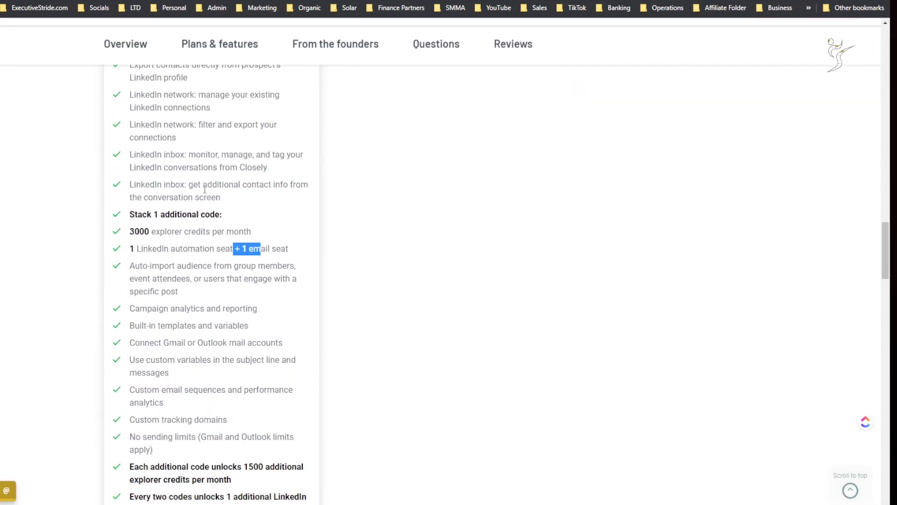
scroll(204, 189, up, 4)
drag(169, 195, 267, 194)
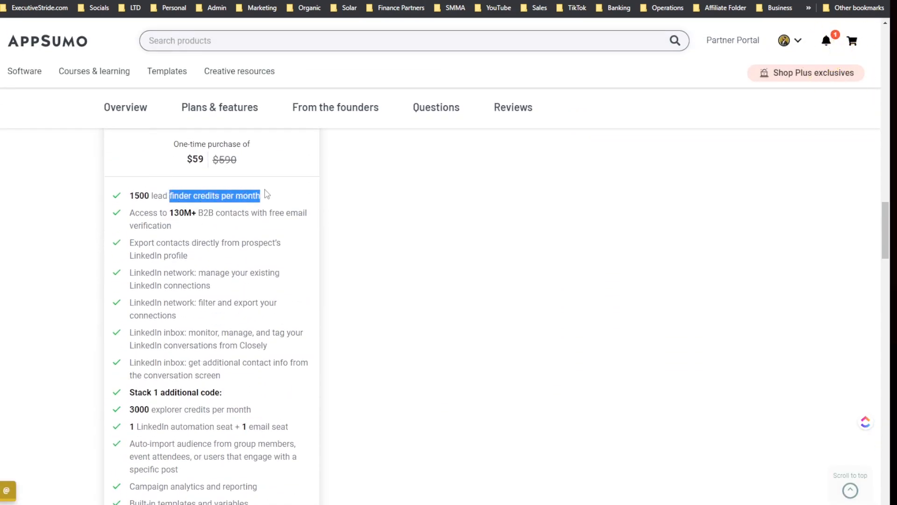
scroll(192, 184, up, 4)
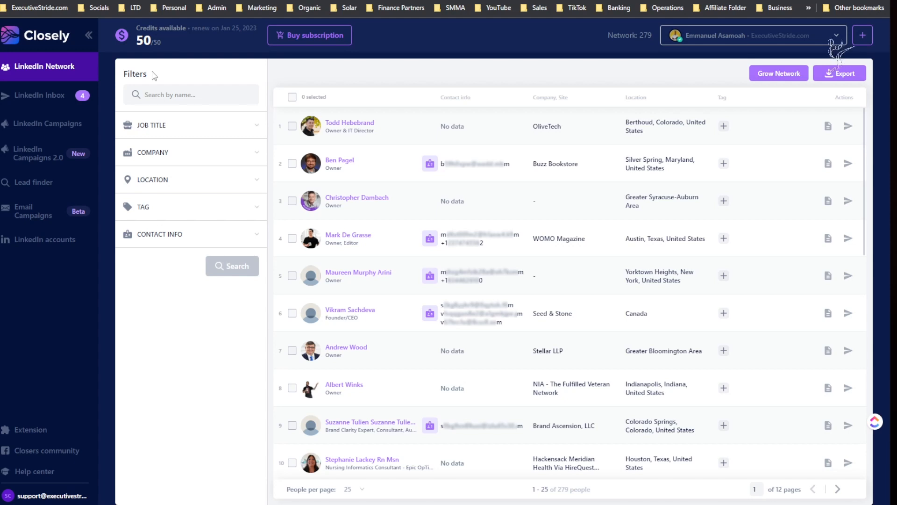
Step: Look through the contacts in Closely's LinkedIn Network list, including their contact info, company, location and tags
scroll(364, 156, down, 7)
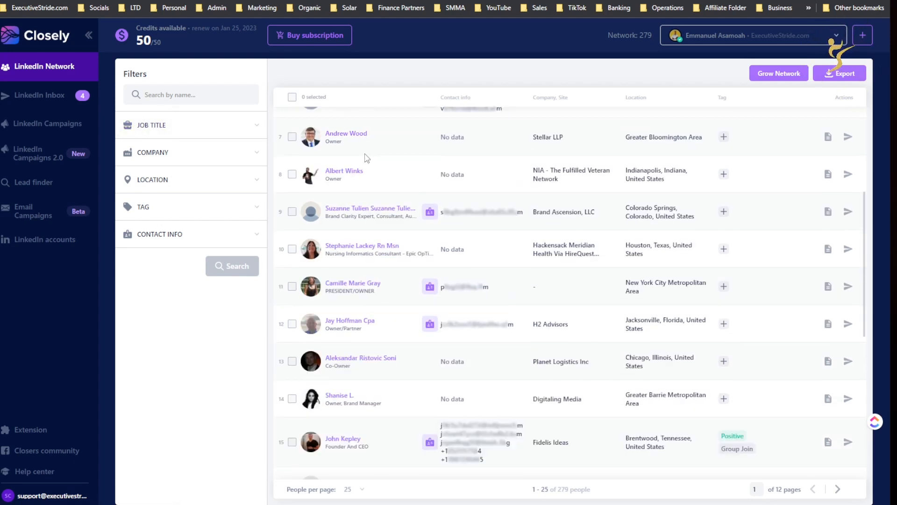
scroll(427, 238, down, 6)
scroll(415, 267, up, 6)
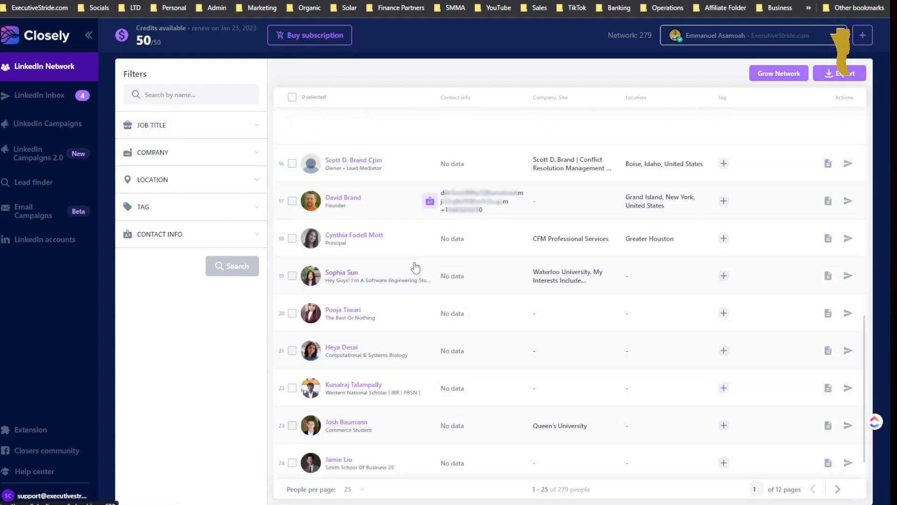
scroll(416, 268, up, 3)
scroll(472, 276, down, 5)
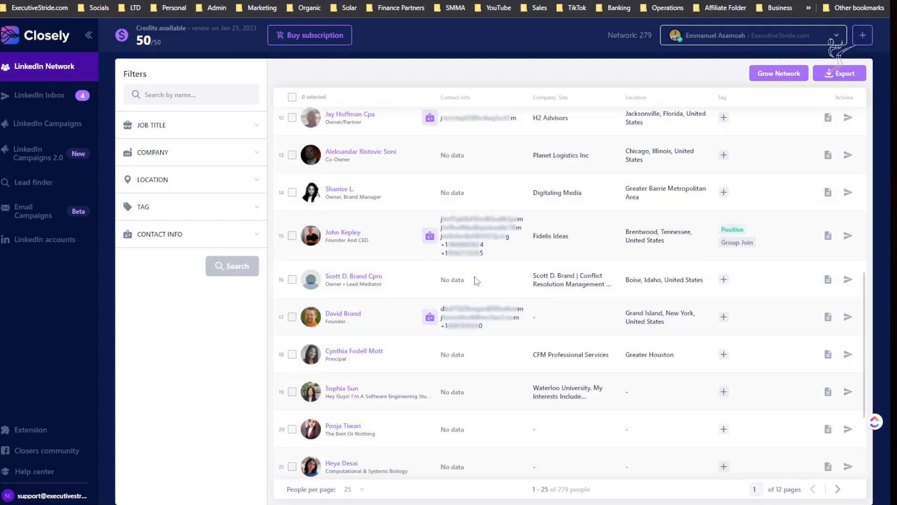
scroll(741, 173, up, 10)
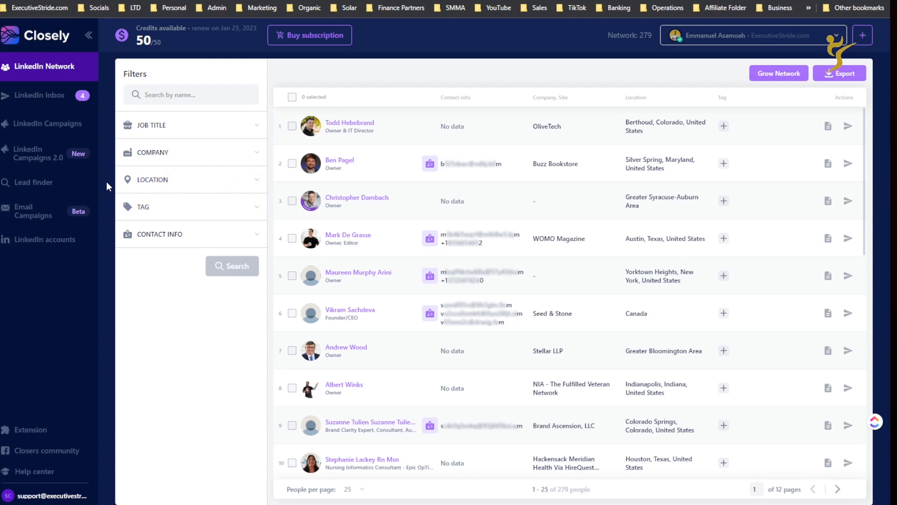
Step: Expand the Job Title, Company, Location and Tag filters of the network list and show the available tags
click(147, 133)
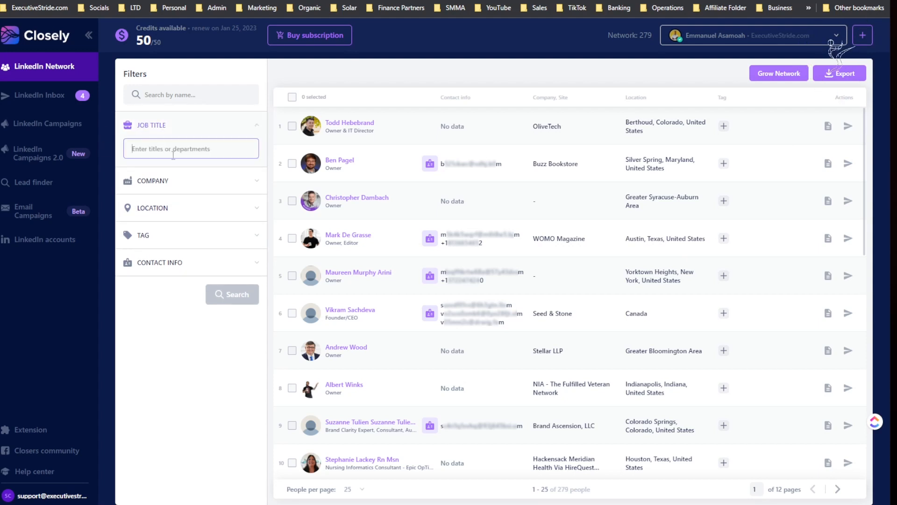
click(182, 207)
click(186, 191)
click(182, 291)
click(185, 318)
drag(155, 357, 139, 139)
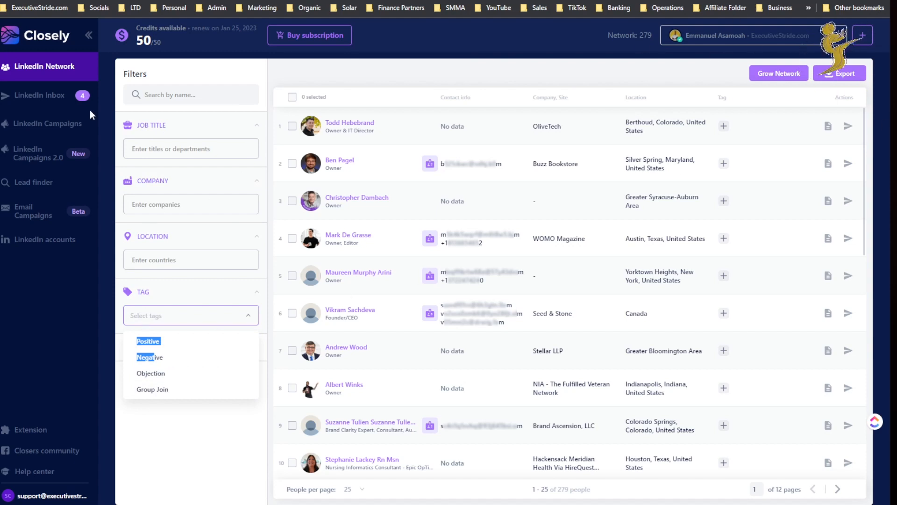
Step: Visit the LinkedIn Inbox and LinkedIn Campaigns sections, ending on LinkedIn Campaigns 2.0 with its introductory text highlighted
click(63, 95)
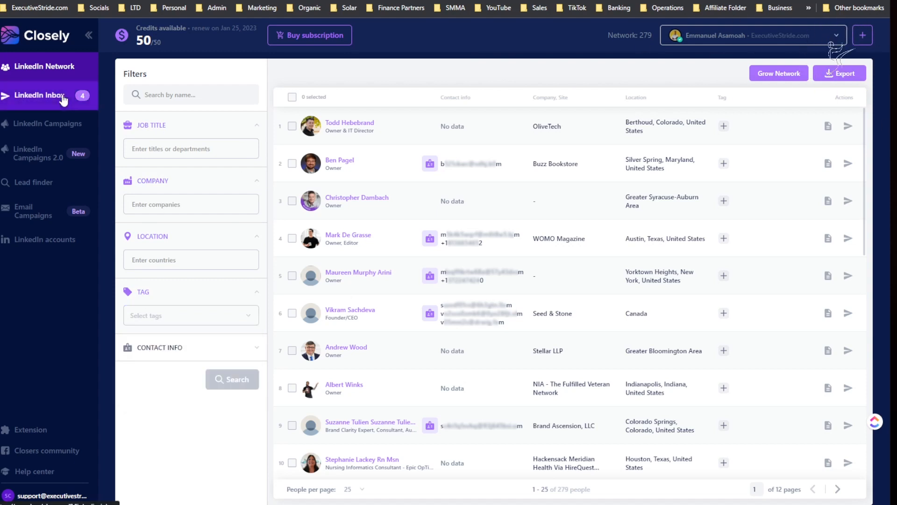
click(84, 124)
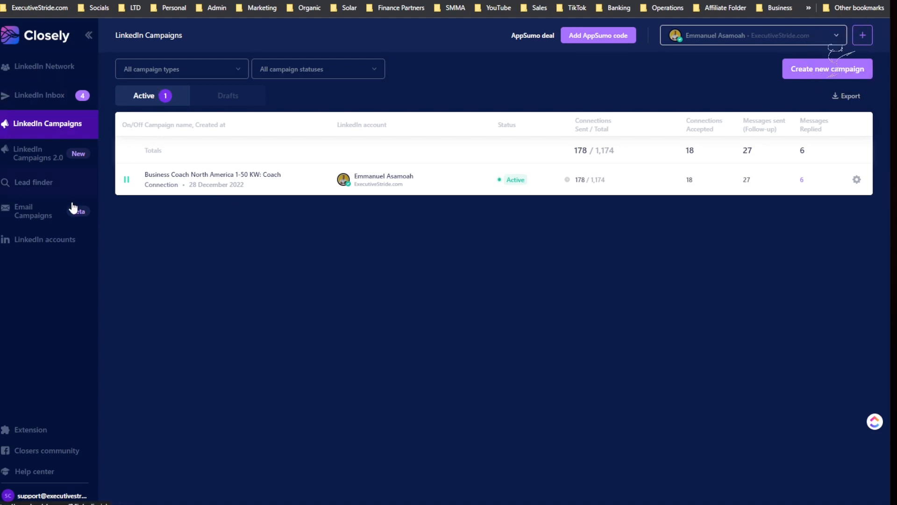
click(19, 158)
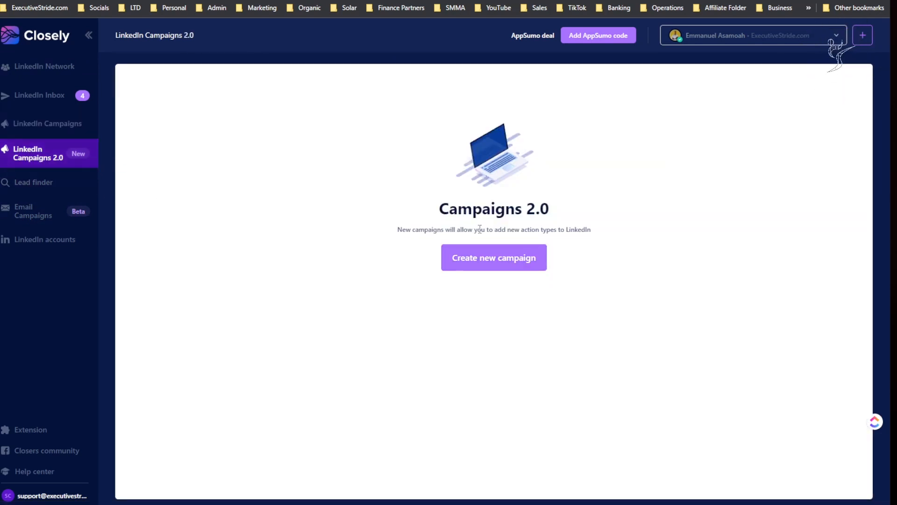
drag(474, 237, 388, 209)
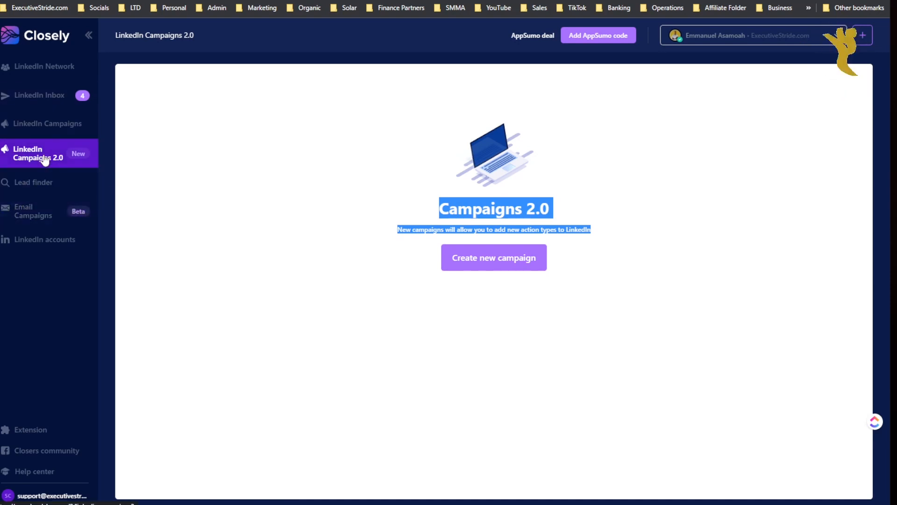
Step: Visit the Lead finder section briefly, then return to LinkedIn Network and look through its contact list
click(66, 135)
click(48, 183)
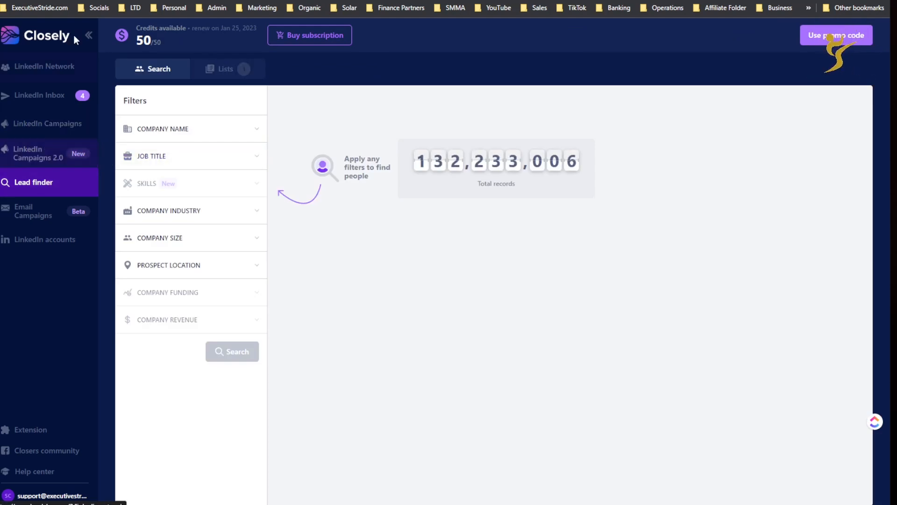
click(31, 69)
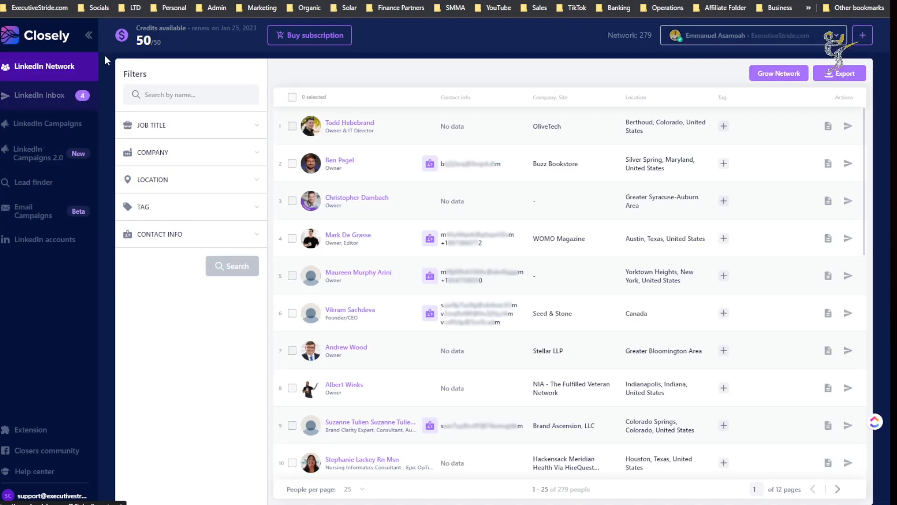
scroll(328, 238, down, 10)
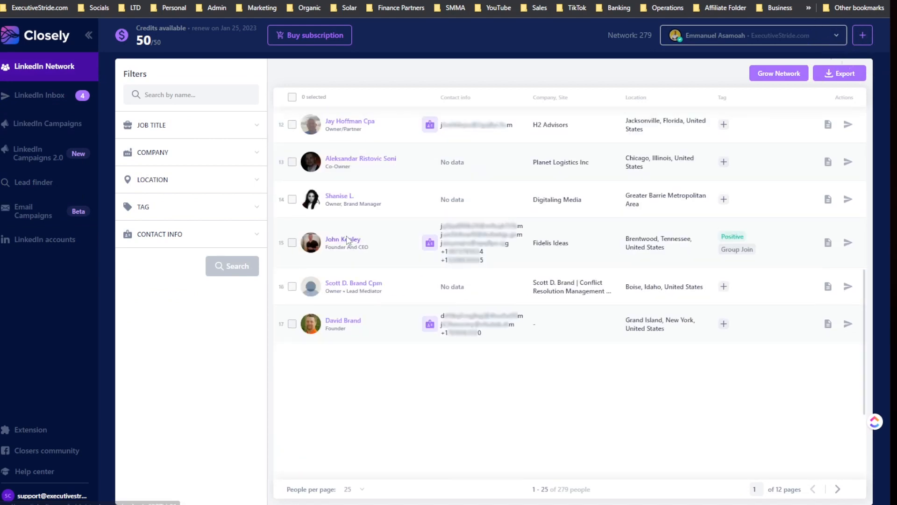
scroll(378, 204, up, 10)
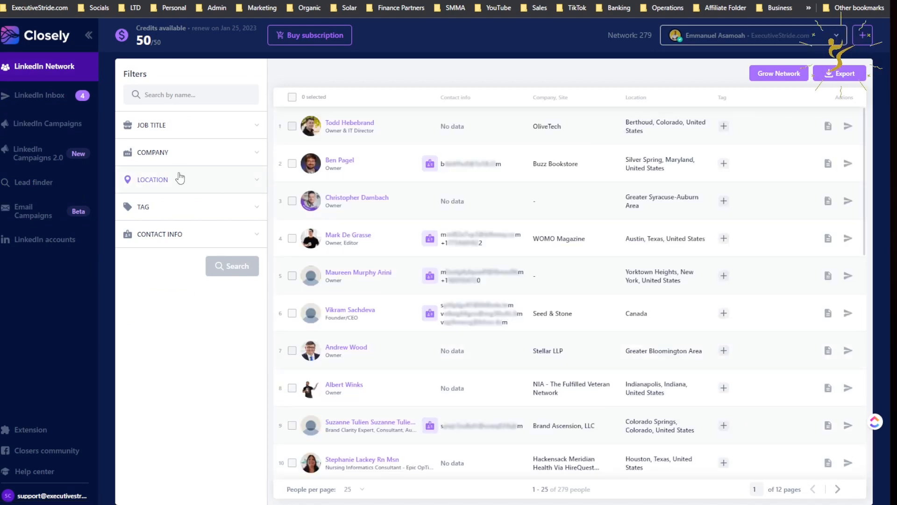
Step: In Lead finder, filter the company name by Tata Consultancy Services and show the job title and prospect location filter options
click(50, 184)
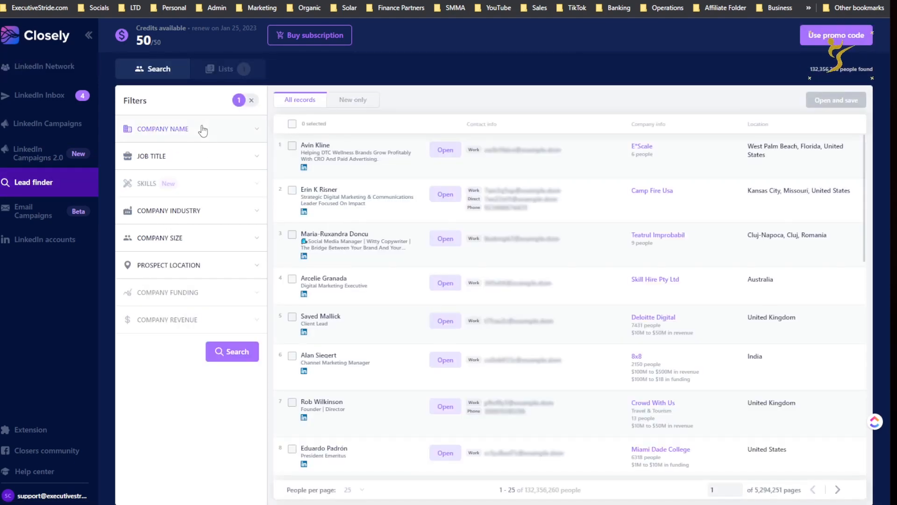
click(206, 129)
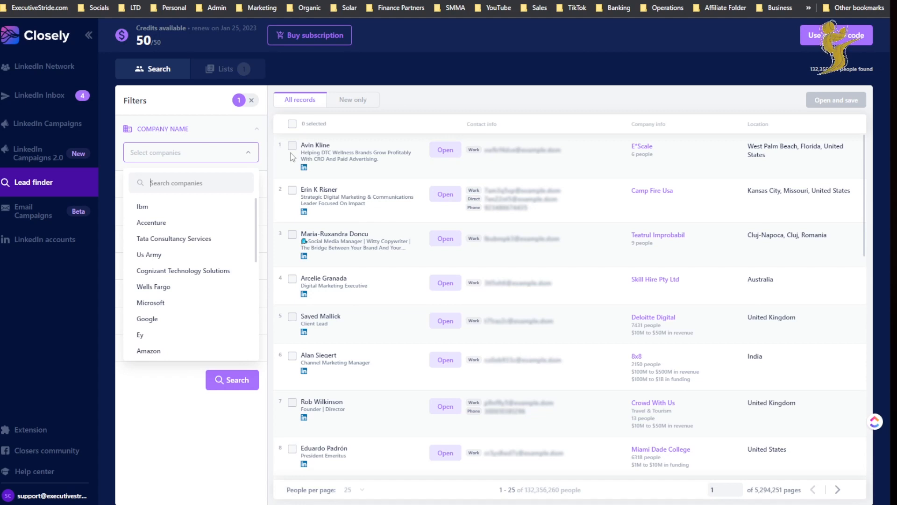
click(200, 239)
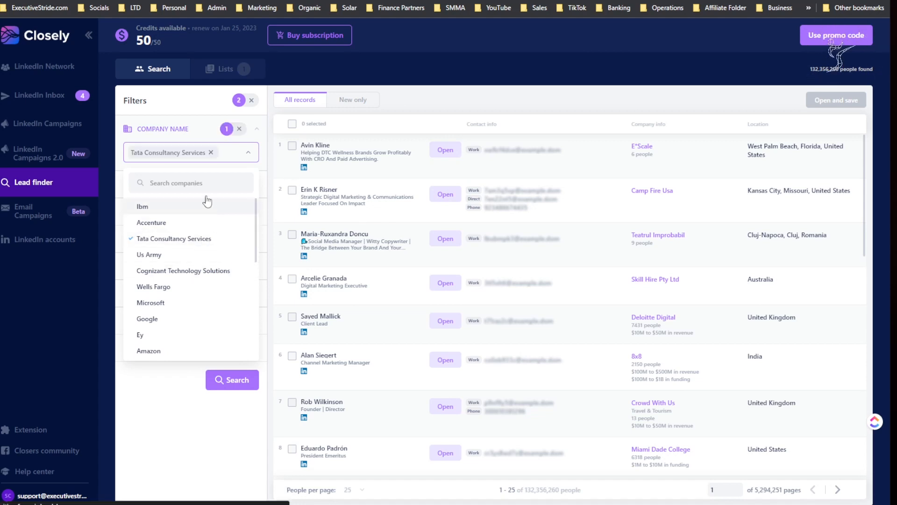
click(229, 187)
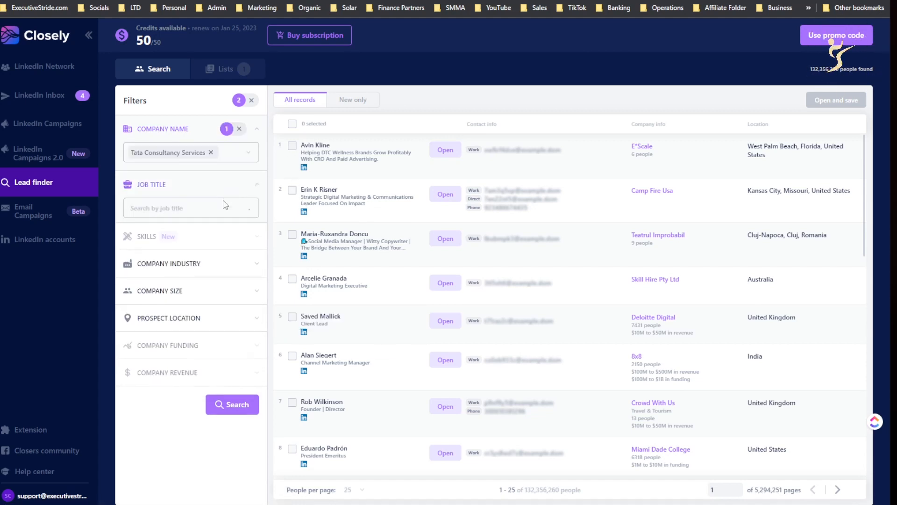
click(192, 208)
click(200, 472)
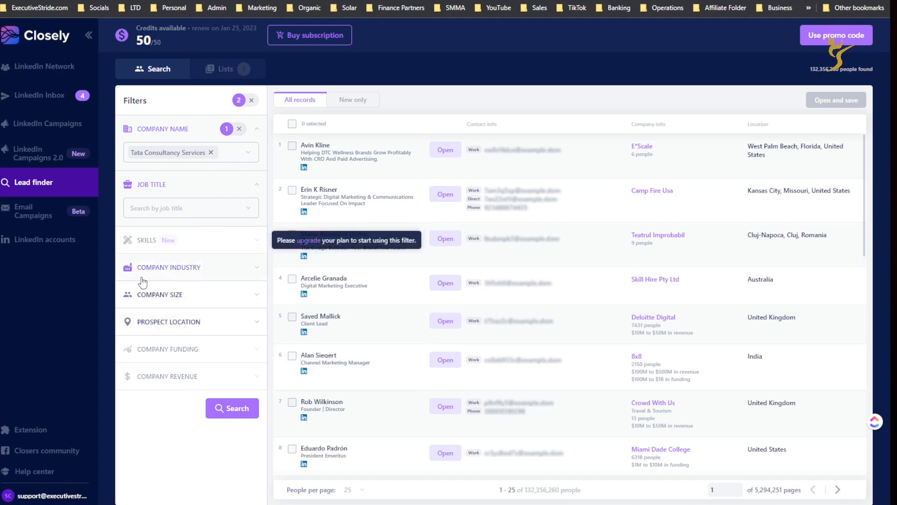
click(164, 322)
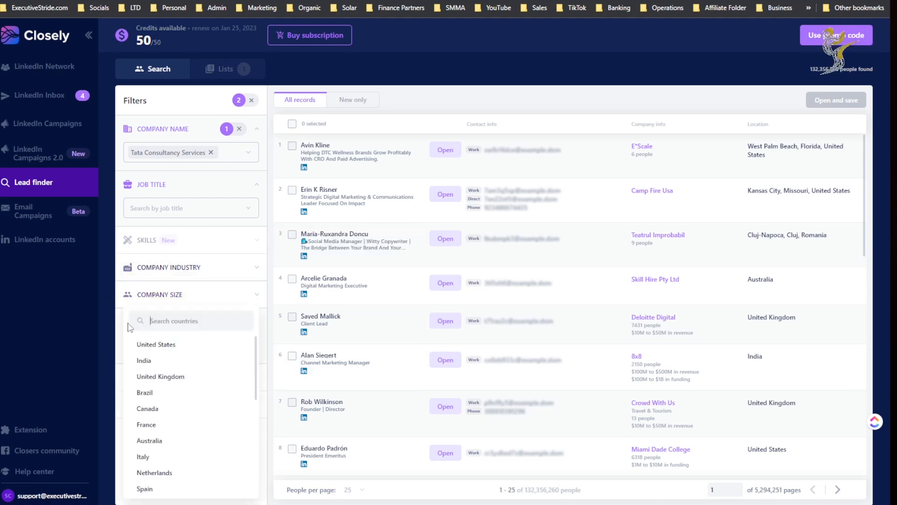
Step: Open the saved lead lists and look through the contact details in the Marketing & Coach 1-50 USA list
click(222, 70)
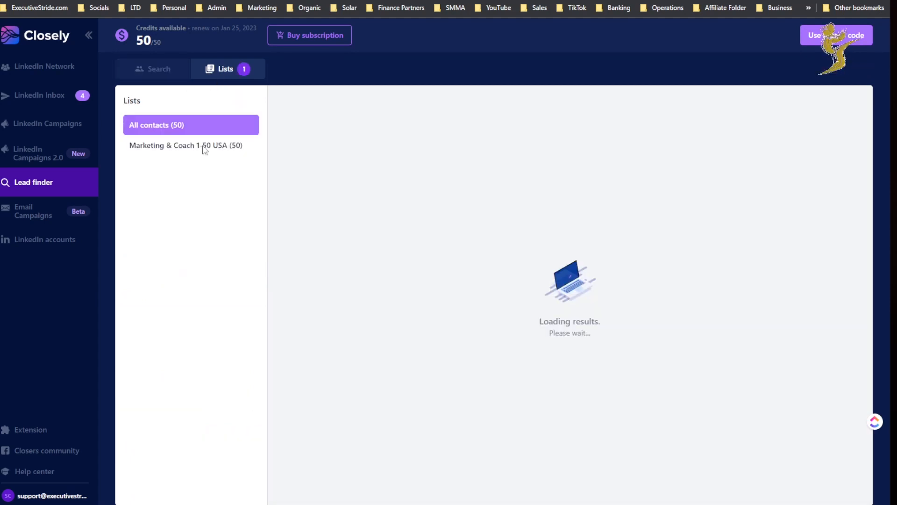
click(170, 76)
click(229, 80)
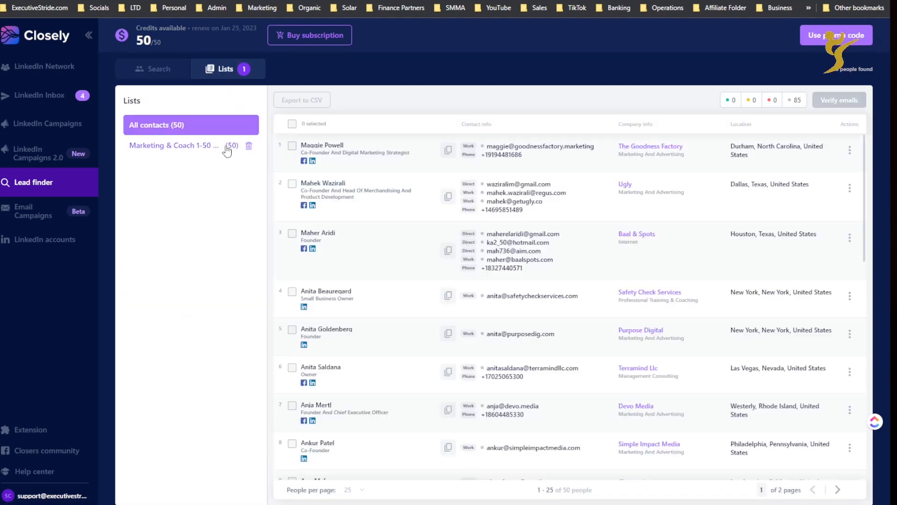
click(225, 145)
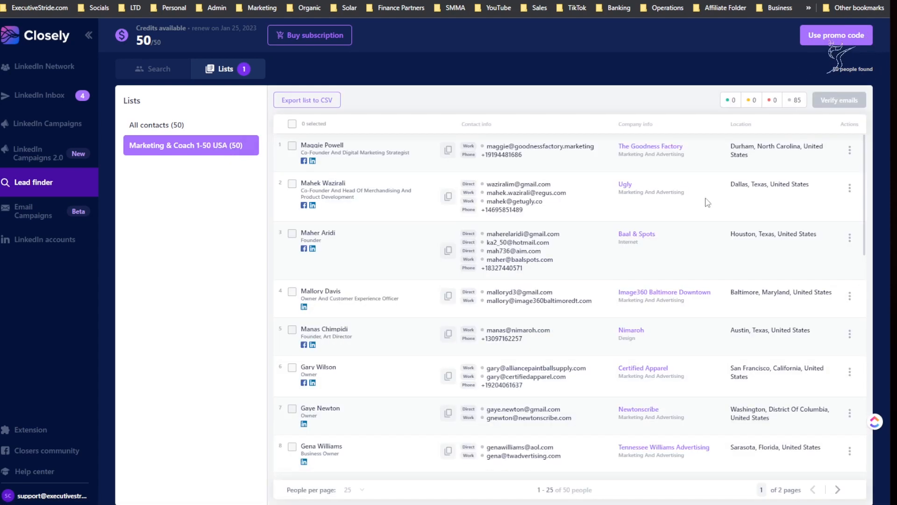
scroll(518, 173, down, 15)
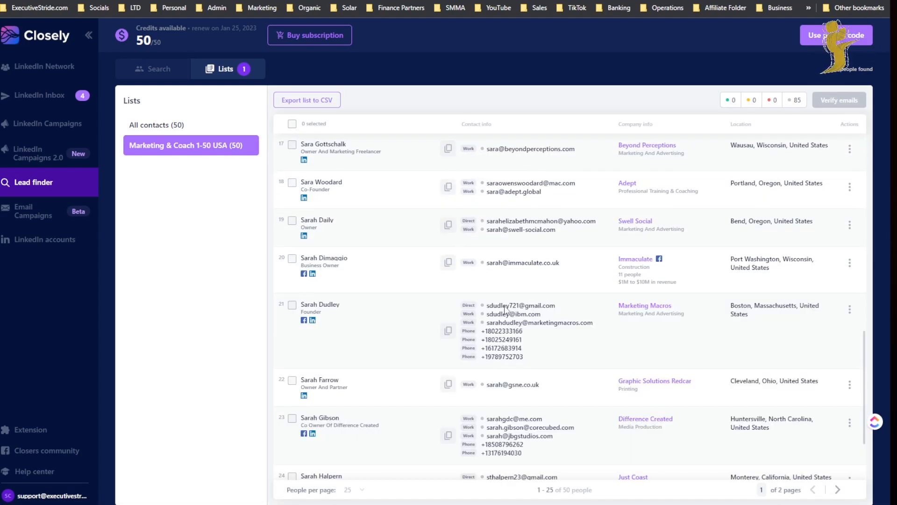
scroll(533, 327, up, 3)
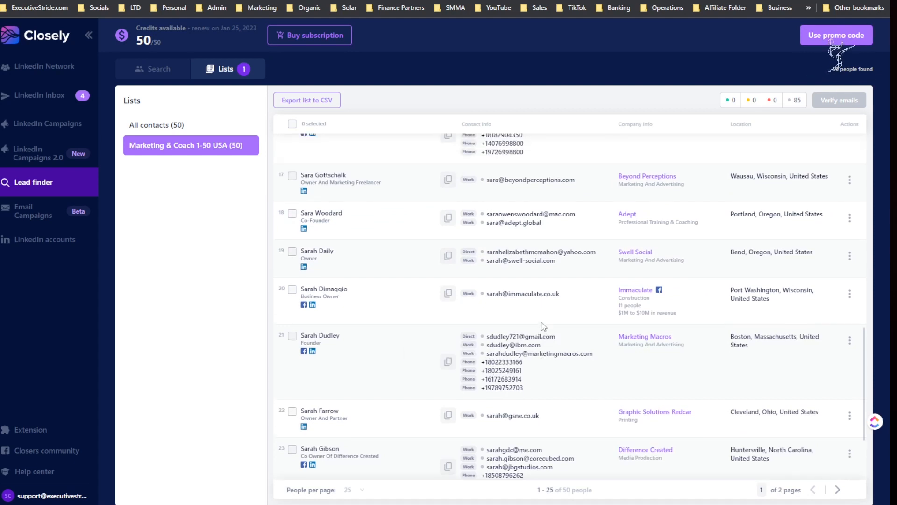
scroll(535, 294, up, 10)
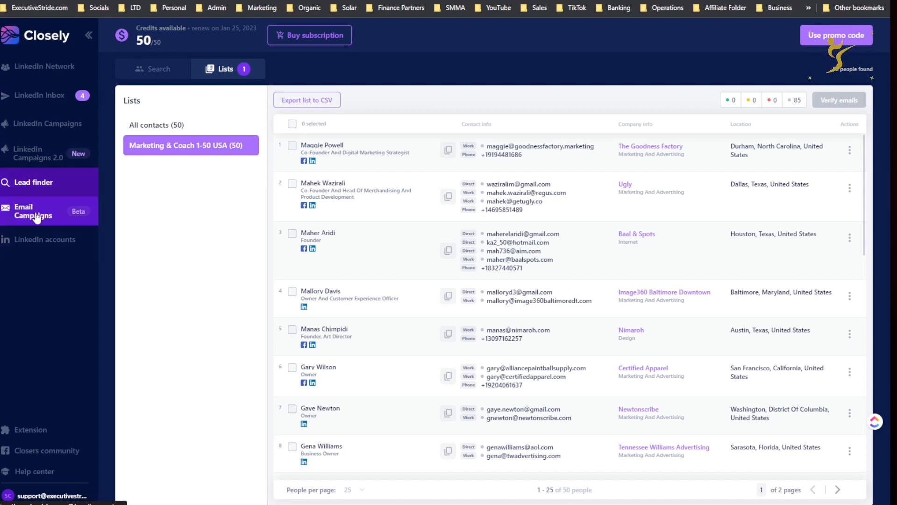
Step: Visit LinkedIn accounts and view the AppSumo code entry dialog, closing it without entering a code
click(41, 243)
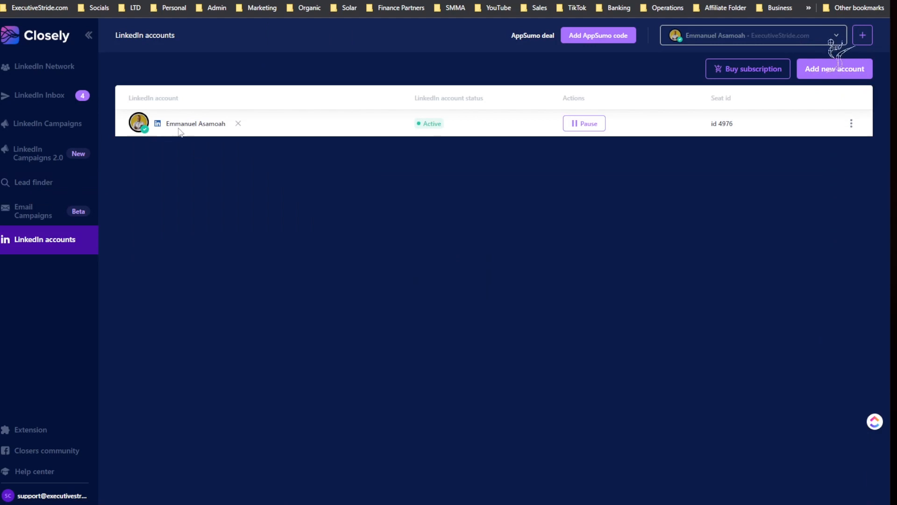
click(621, 34)
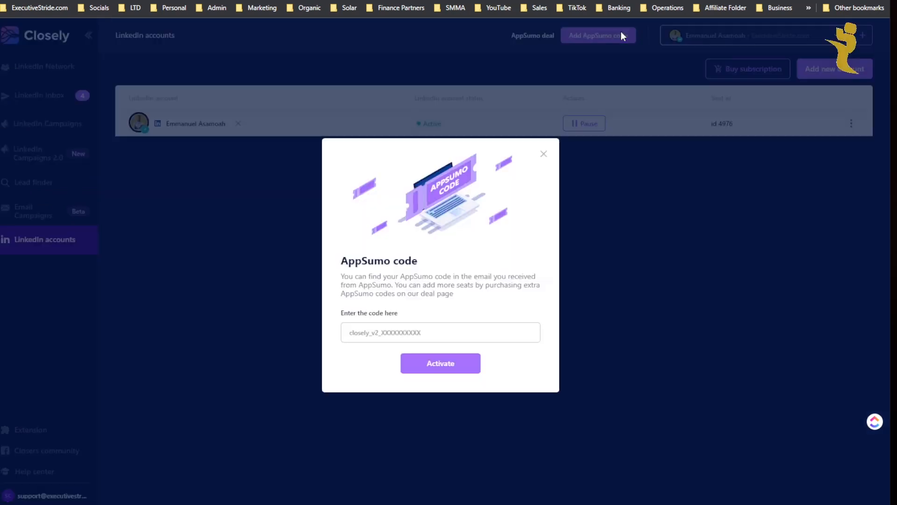
click(544, 154)
Step: Compare the annual and monthly prices of the Personal, Growth, Pro and Custom plans, then close the plan dialog
click(813, 80)
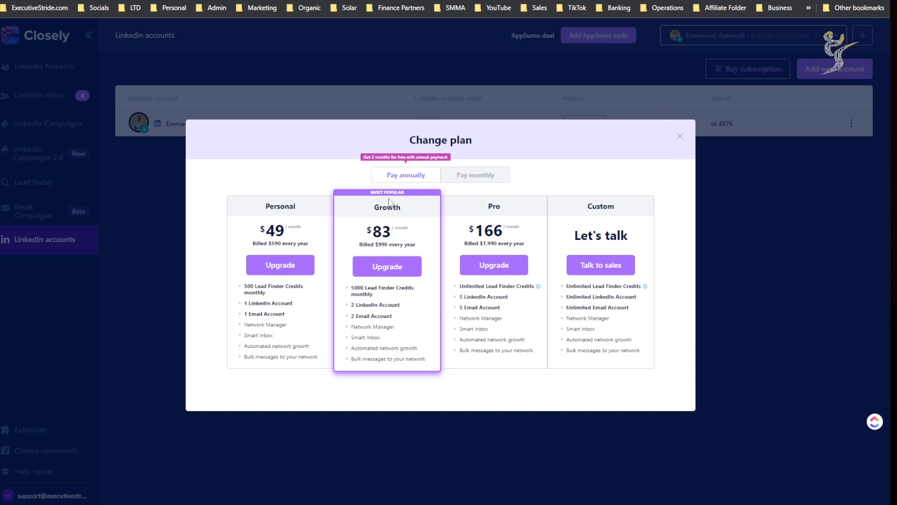
click(503, 176)
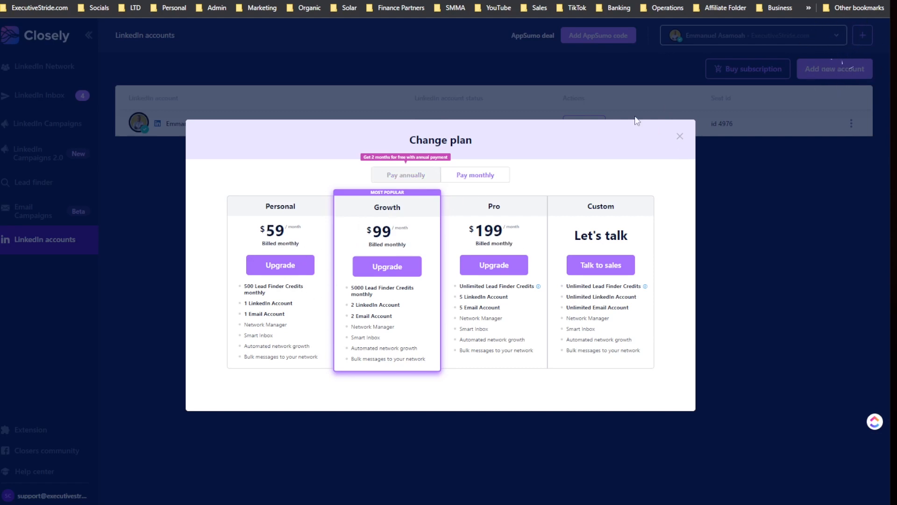
click(687, 130)
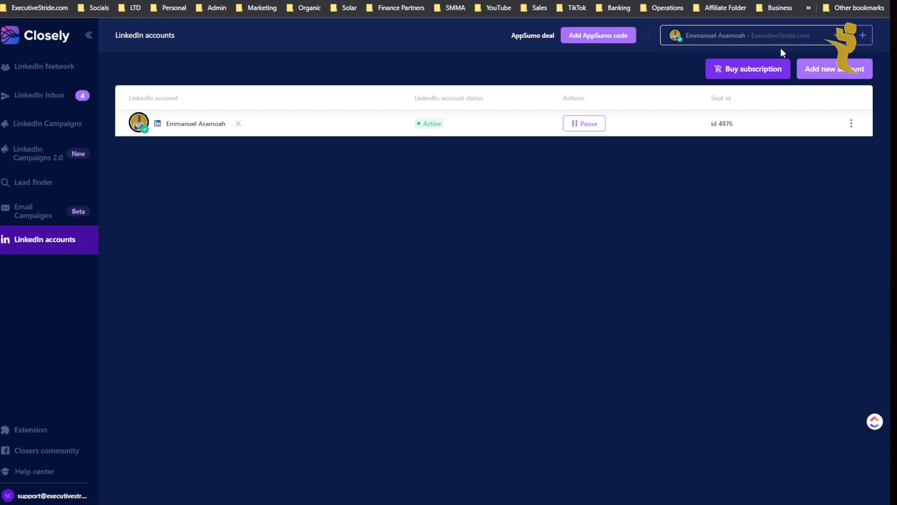
click(772, 74)
click(680, 136)
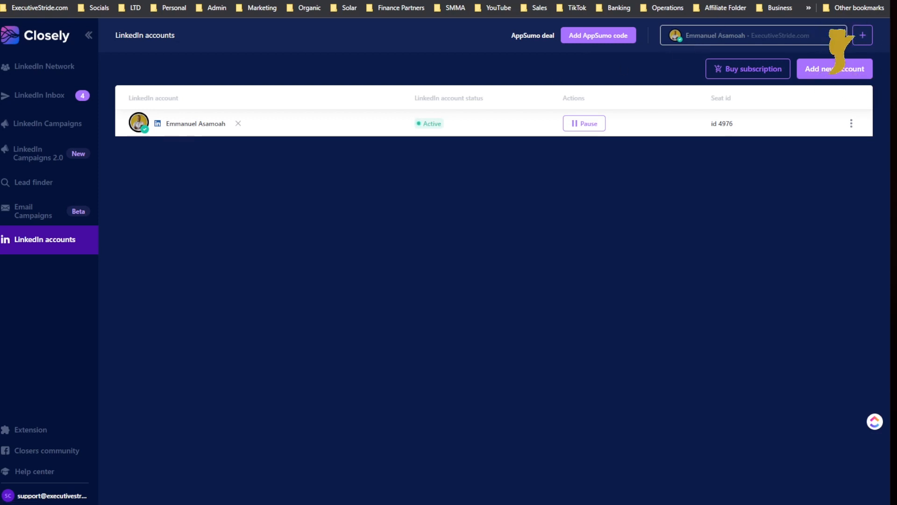
Step: Switch to the AppSumo deal page and look through its plan features, founders' note and Questions & Reviews section
click(673, 0)
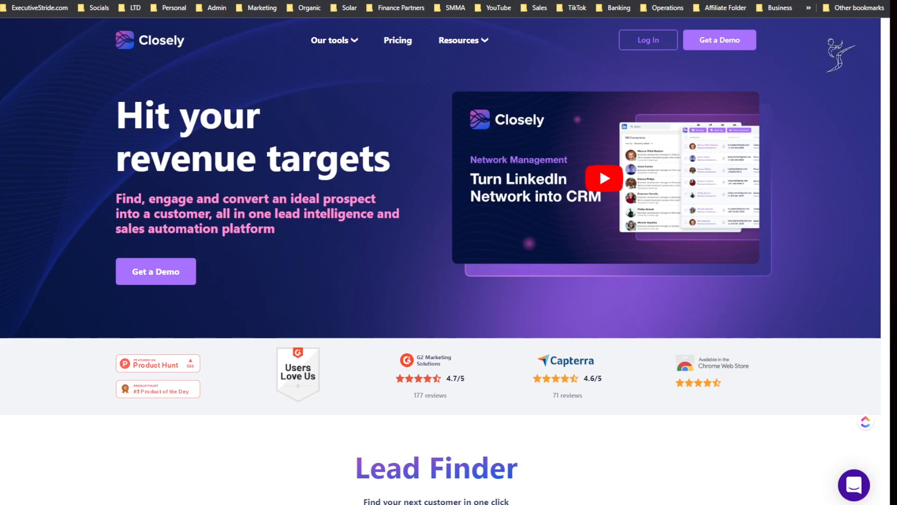
click(627, 0)
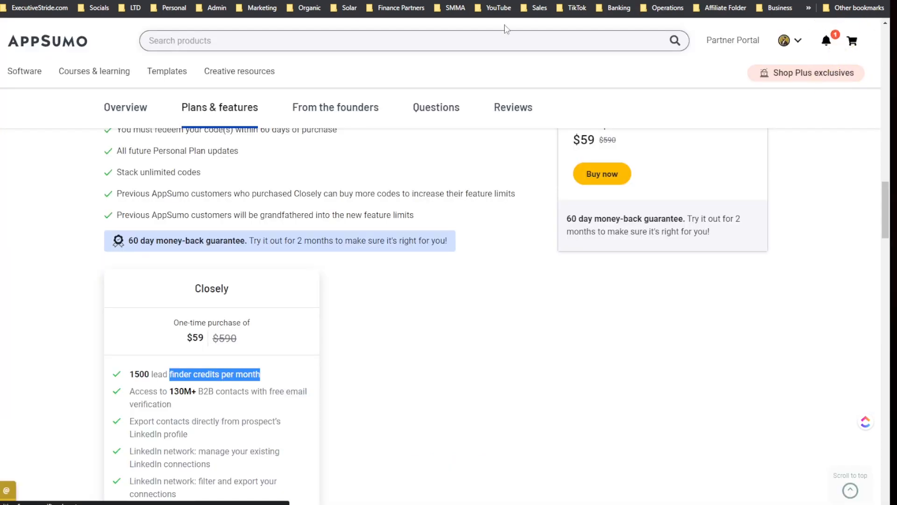
scroll(205, 252, down, 15)
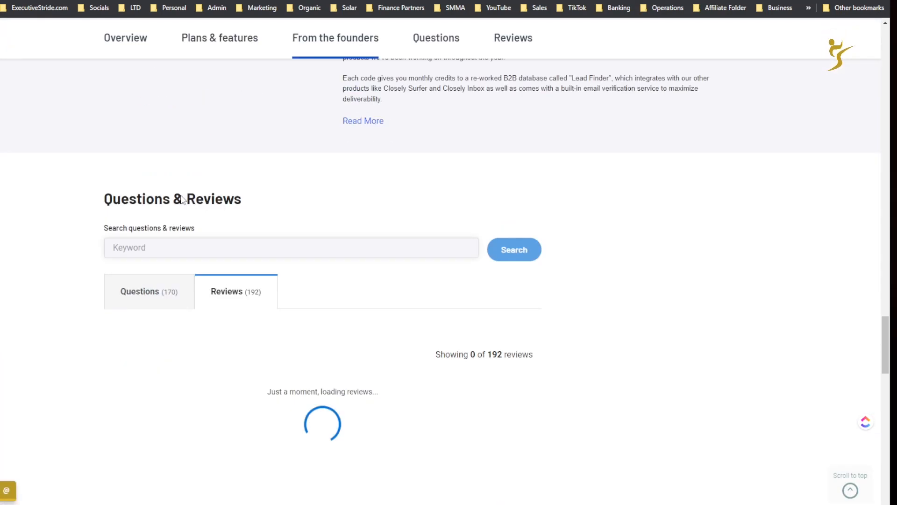
scroll(182, 200, up, 20)
scroll(168, 179, down, 5)
scroll(169, 179, down, 5)
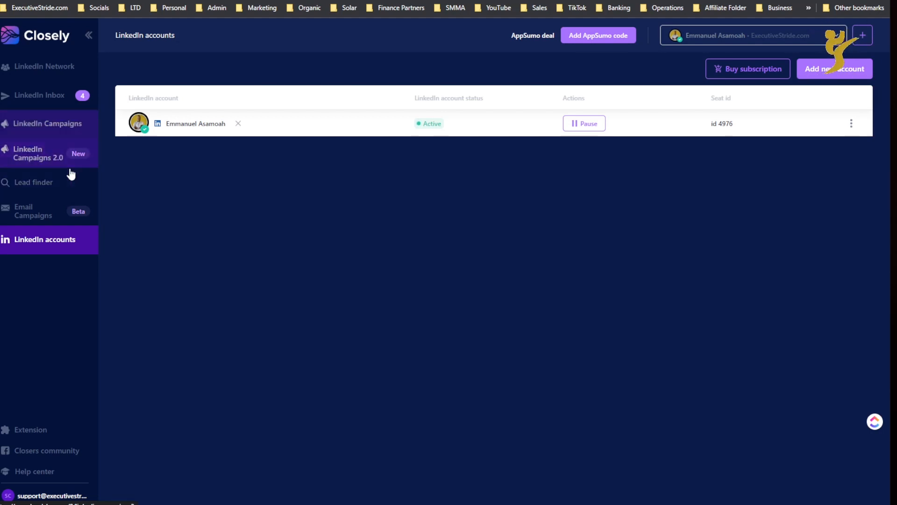
Step: In Closely's Email Campaigns section, highlight parts of the introductory text and view the email provider choices for adding an account
click(68, 187)
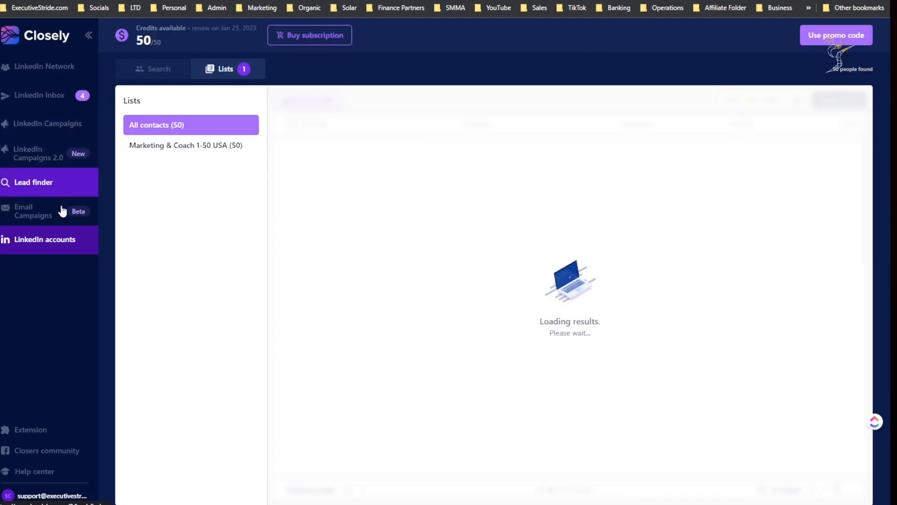
click(40, 236)
click(41, 226)
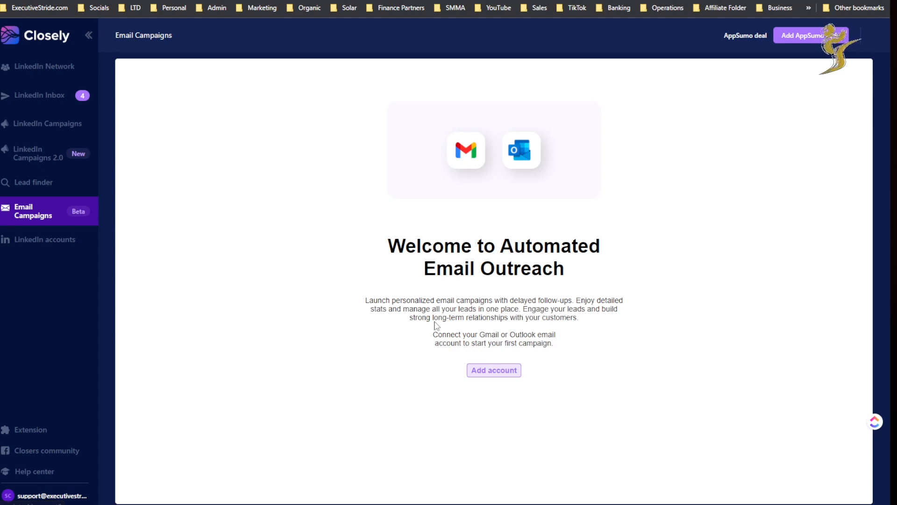
drag(421, 304, 546, 297)
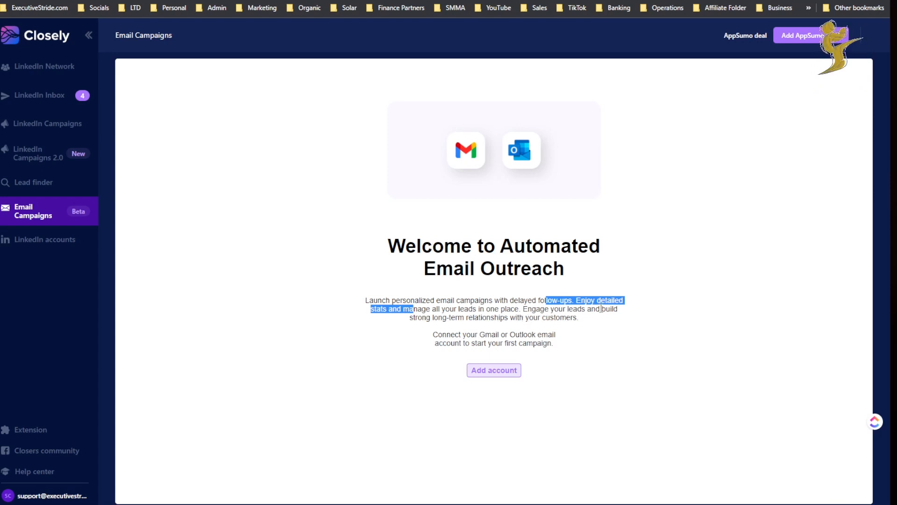
drag(459, 313, 464, 316)
click(472, 285)
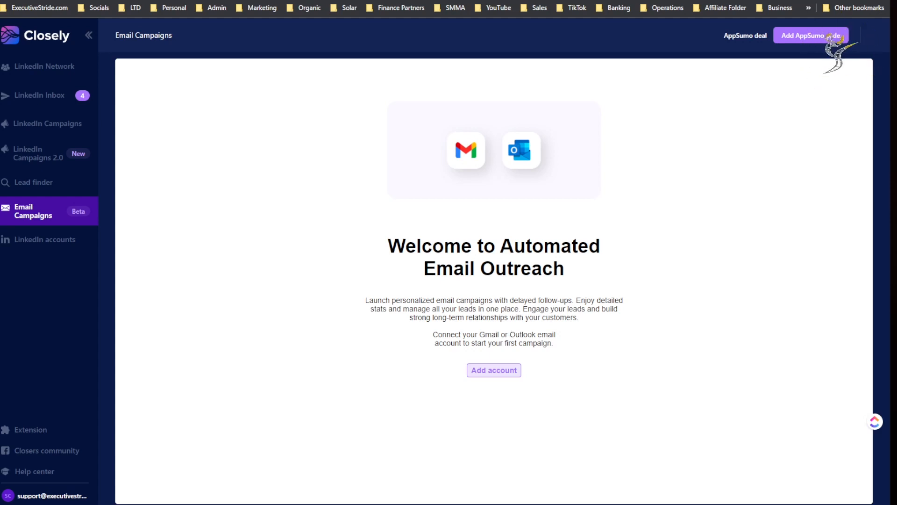
click(493, 370)
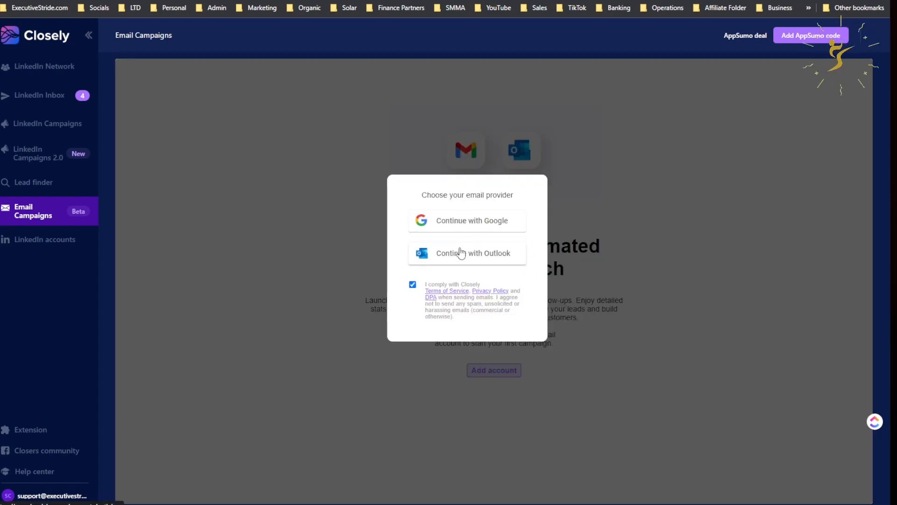
click(191, 246)
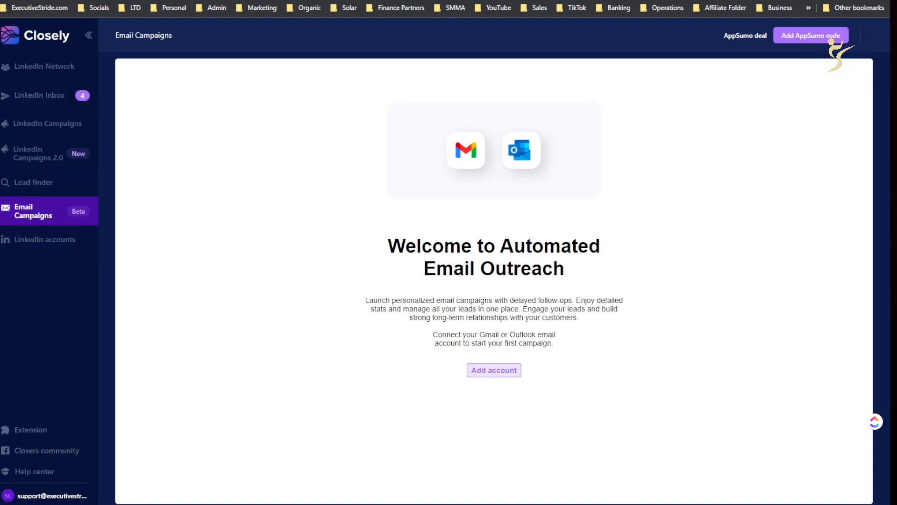
Step: Revisit LinkedIn accounts and Lead finder, ending on the list of active LinkedIn Campaigns
click(31, 241)
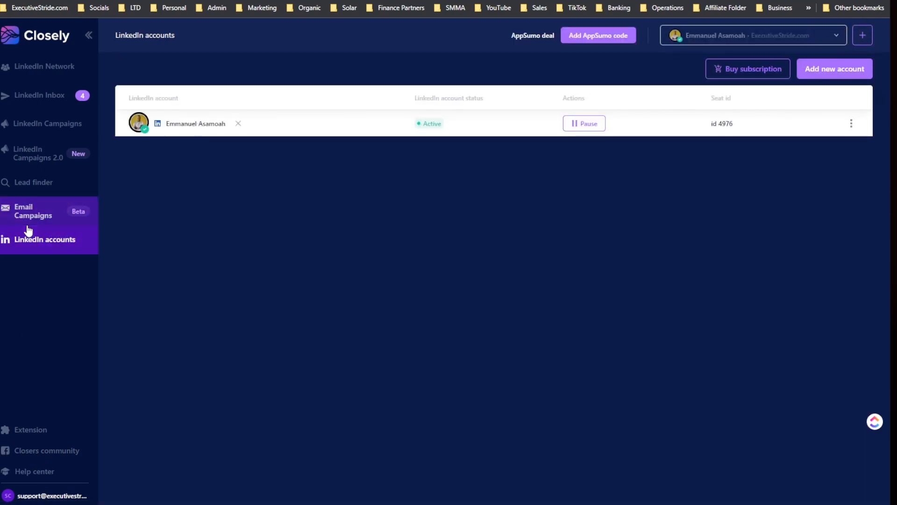
click(22, 187)
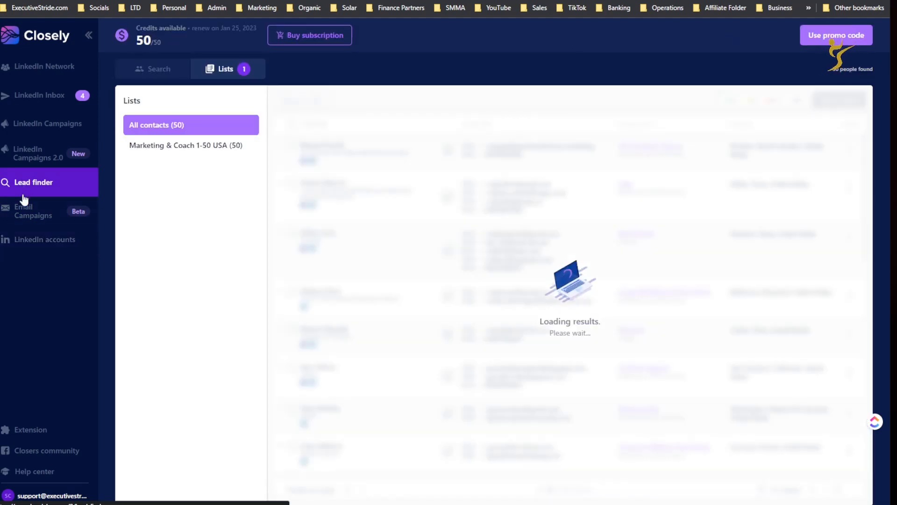
click(16, 129)
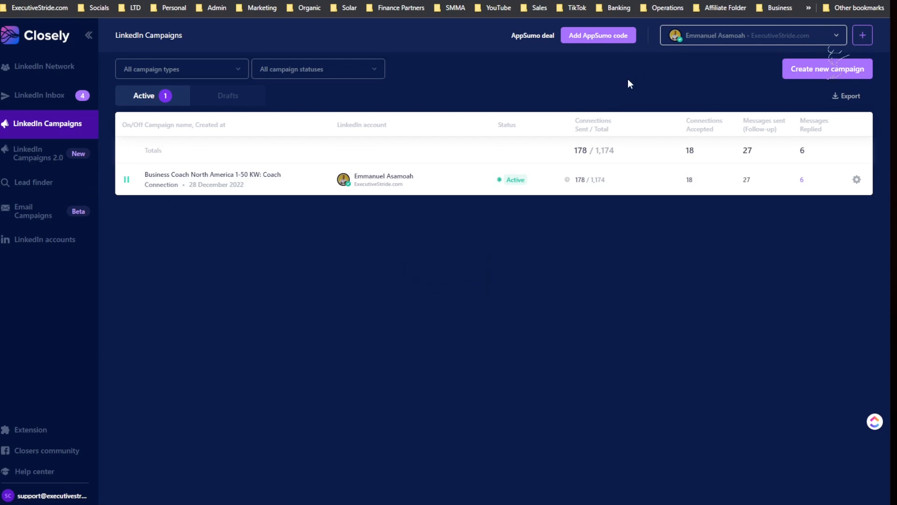
Step: Highlight the Connections Sent / Total and Connections Accepted totals in the active campaigns list to examine the campaign's performance
double_click(688, 152)
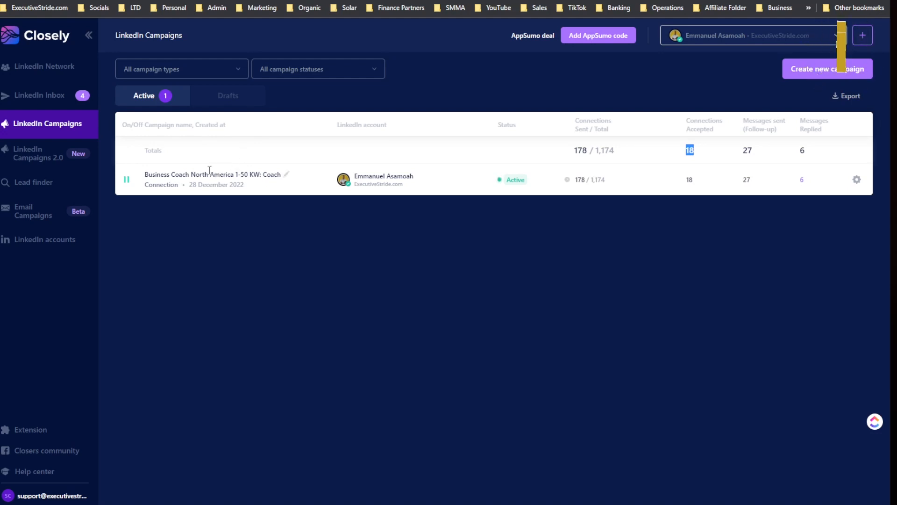
drag(579, 139, 581, 142)
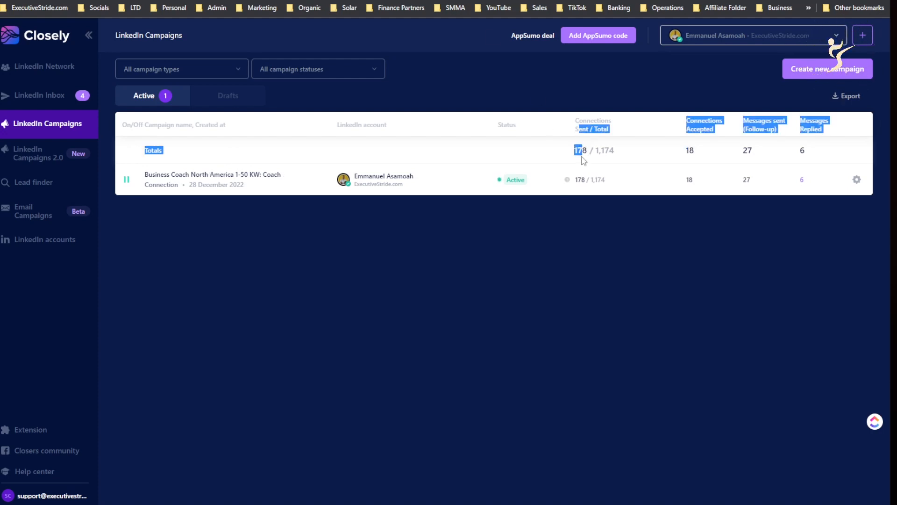
click(629, 225)
drag(694, 140, 764, 155)
click(709, 193)
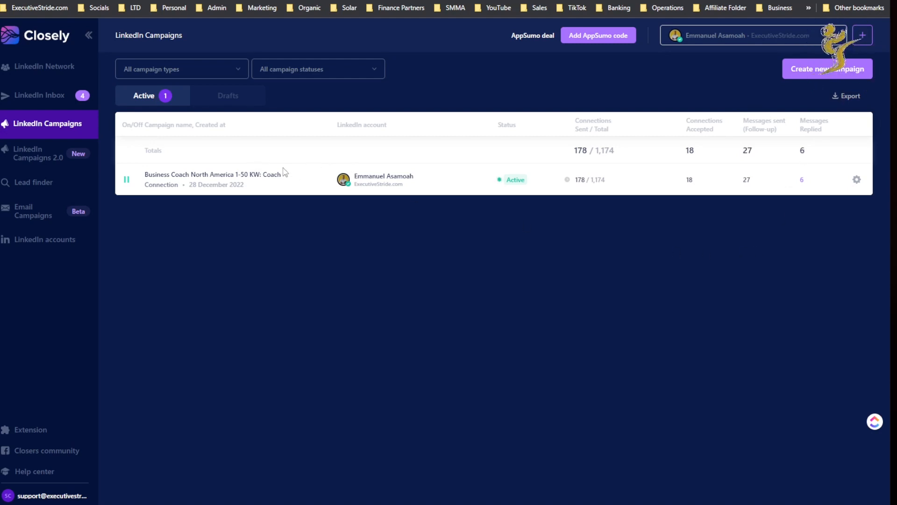
drag(700, 148, 684, 162)
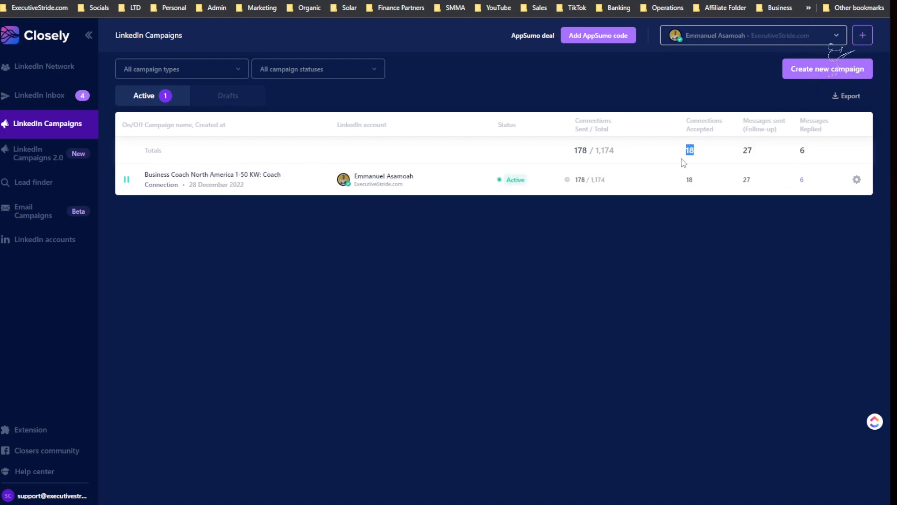
click(649, 225)
drag(574, 150, 605, 142)
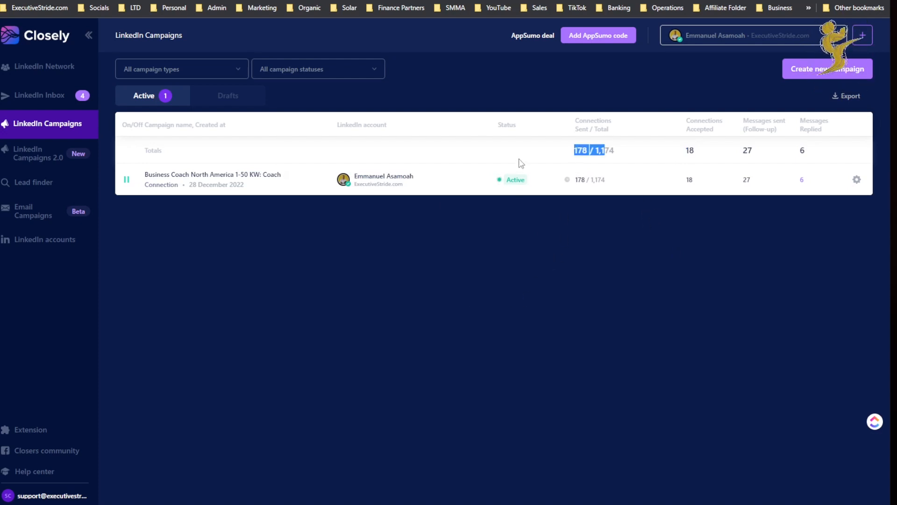
click(577, 157)
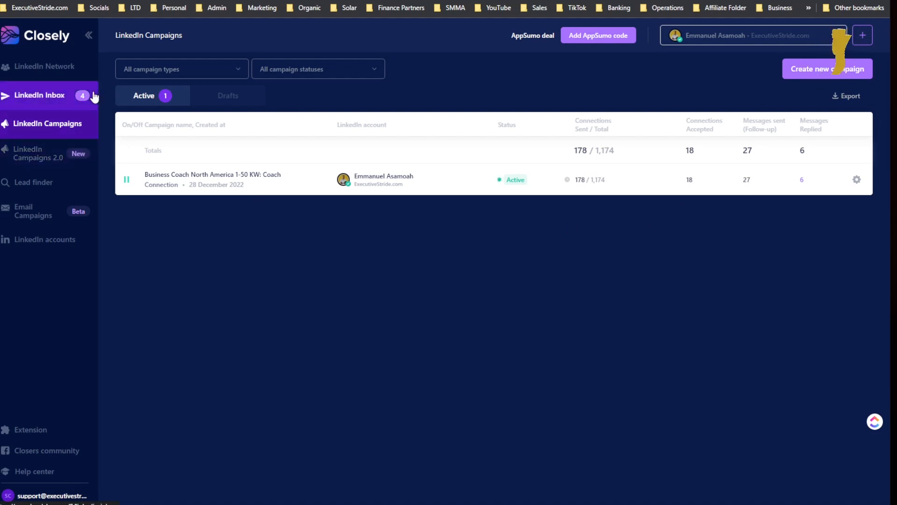
Step: Open the LinkedIn Inbox and look through its unread and archived chats, ending on all chats
click(59, 80)
click(44, 94)
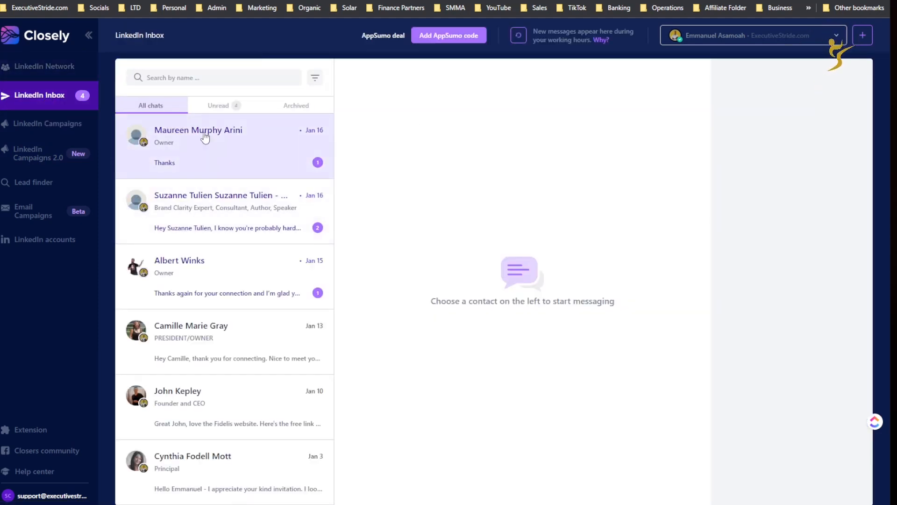
click(231, 113)
click(273, 110)
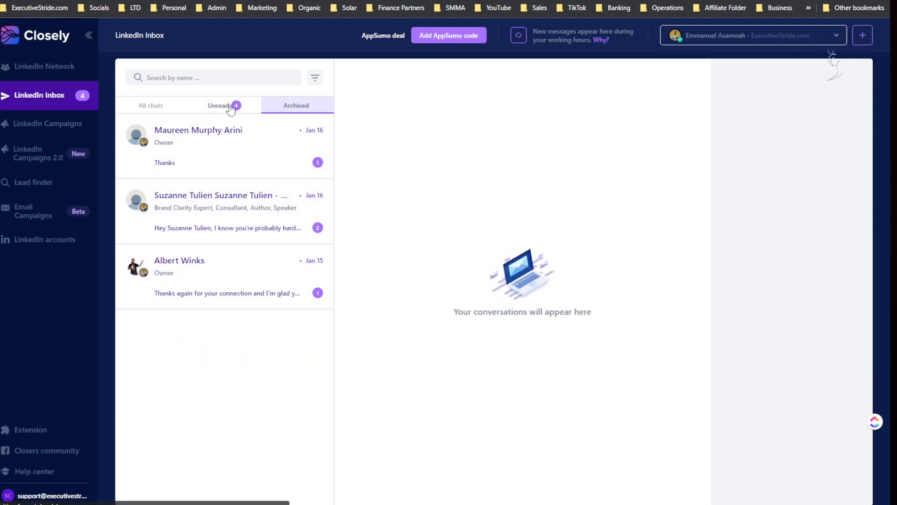
click(177, 112)
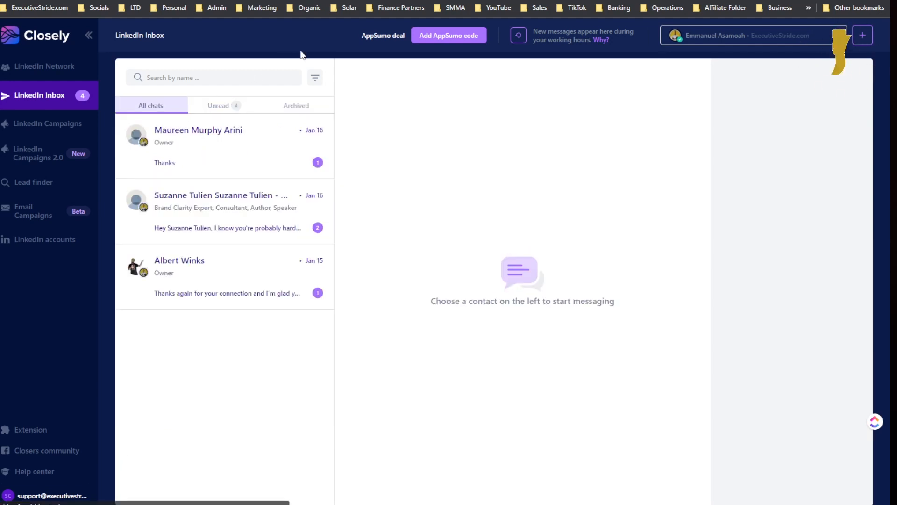
Step: Show the inbox filters and view the options for filtering chats by campaign and by tag
click(316, 76)
click(260, 100)
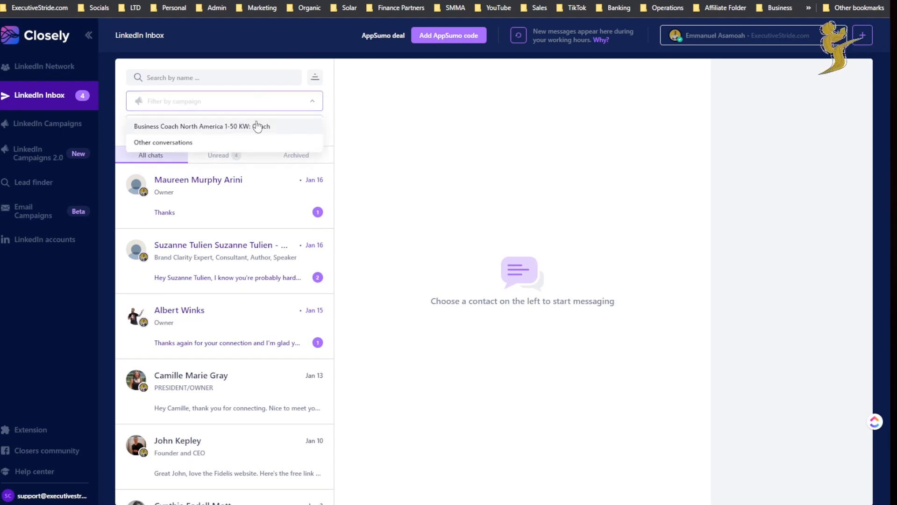
click(320, 96)
click(291, 122)
click(365, 175)
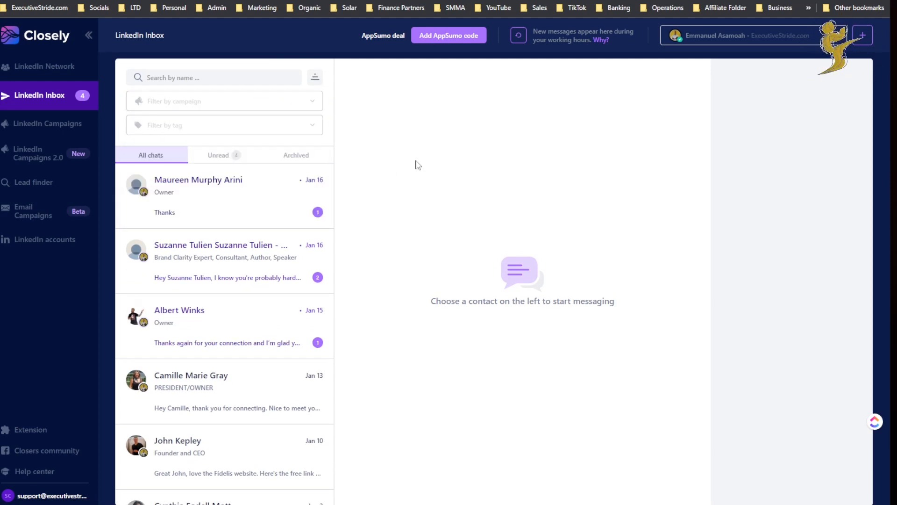
click(262, 132)
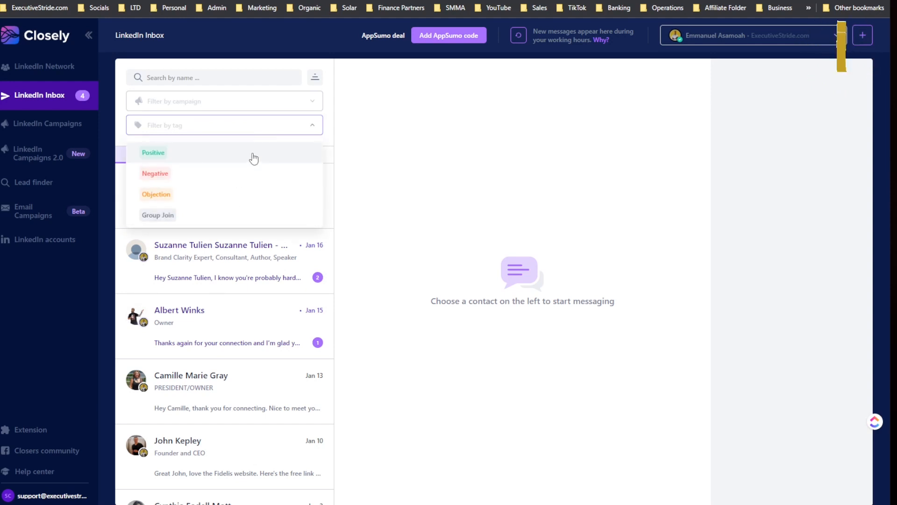
click(343, 255)
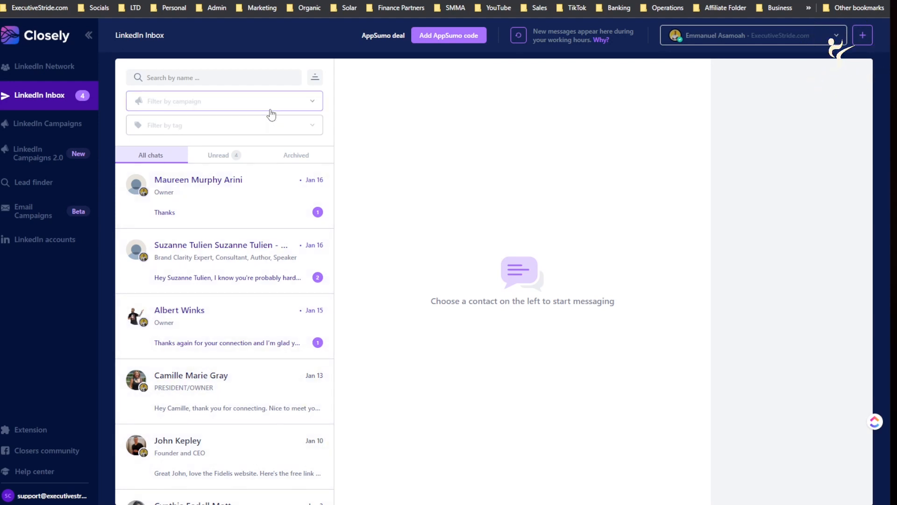
click(246, 131)
click(358, 135)
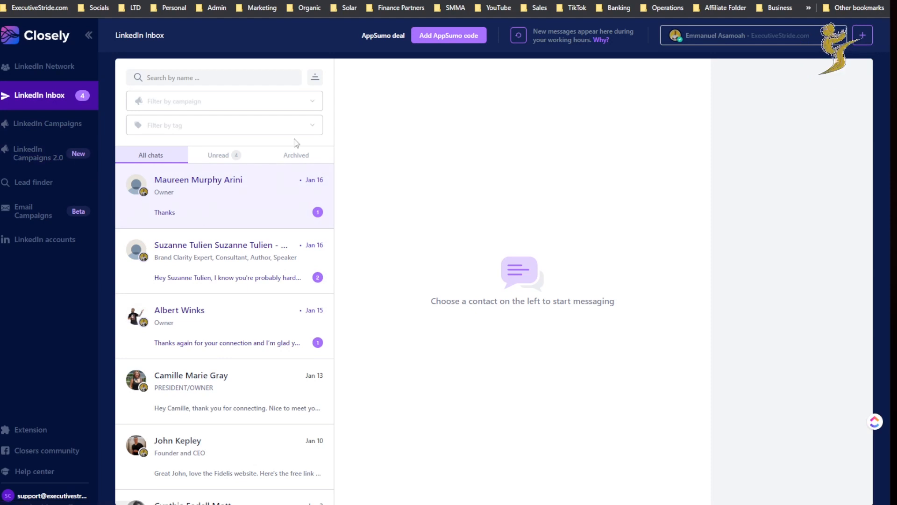
Step: Open the January 10 conversation with the Founder and CEO contact and view its messages, tags and reply field
scroll(234, 384, down, 1)
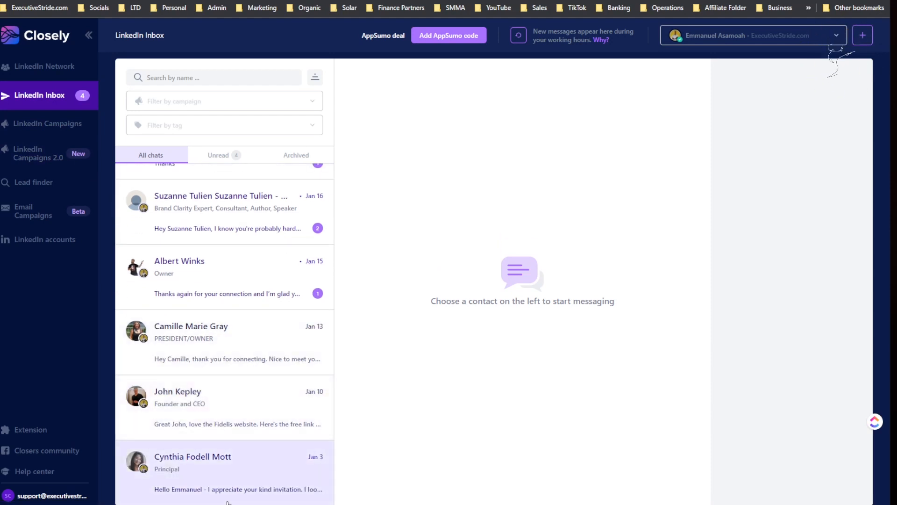
click(281, 401)
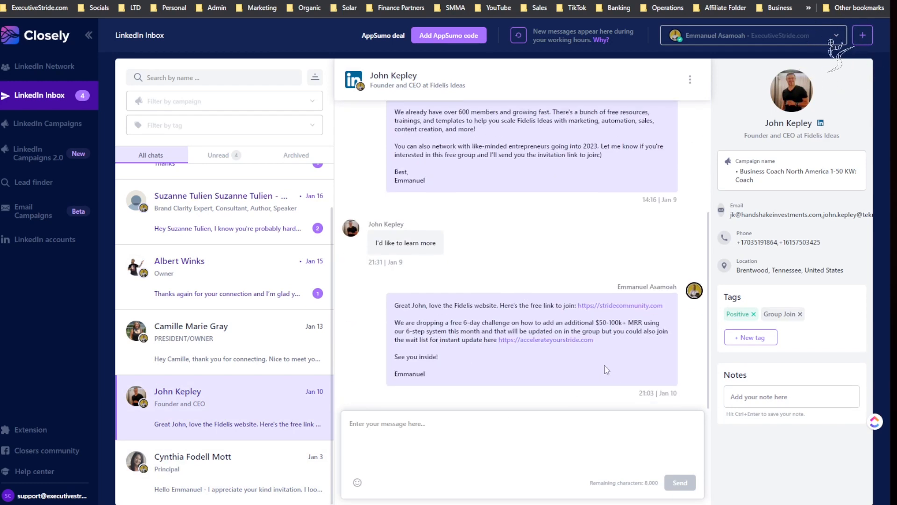
click(421, 434)
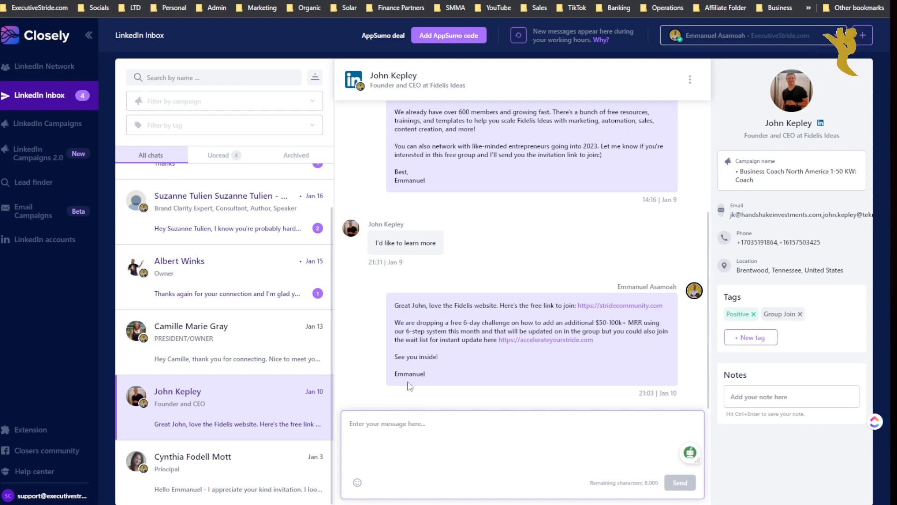
Step: Revisit the campaigns list, inbox and LinkedIn Network contacts, ending on LinkedIn Campaigns
click(37, 127)
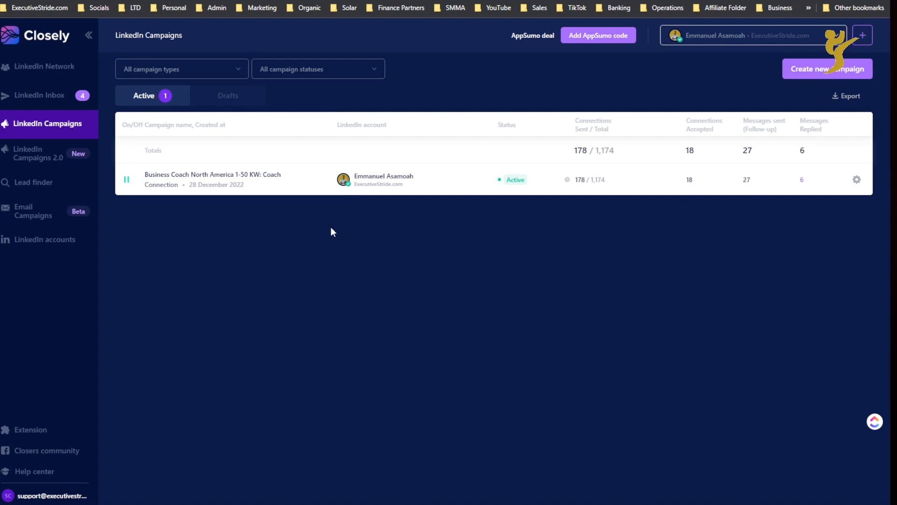
click(57, 104)
click(52, 70)
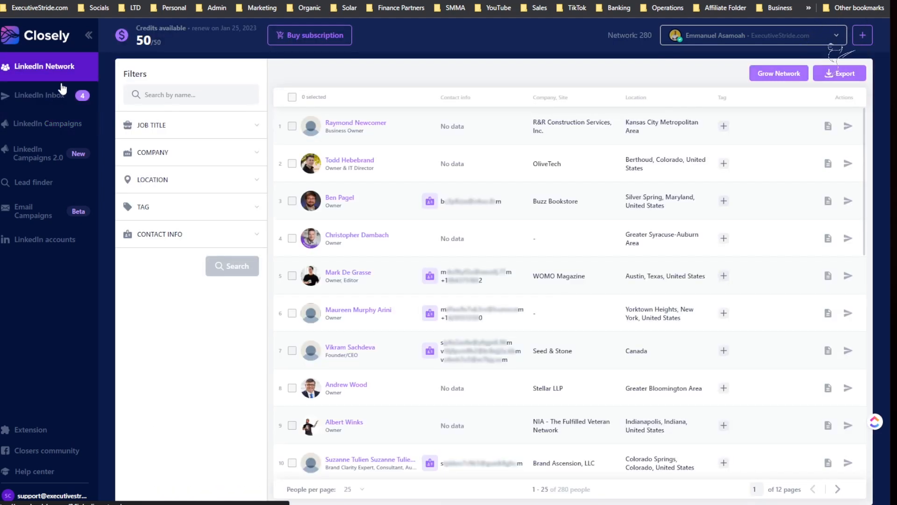
click(49, 124)
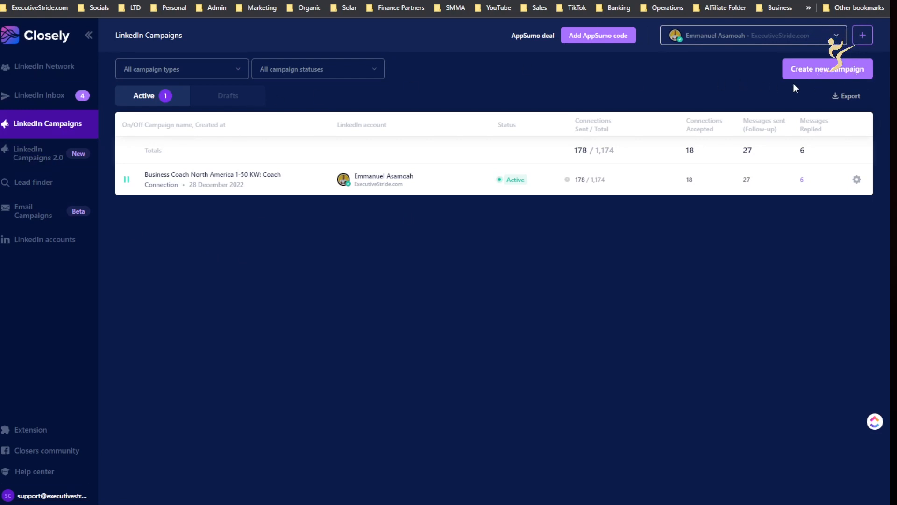
Step: Start a new campaign of the Connection request + follow-up messages type and name it TEST
click(810, 76)
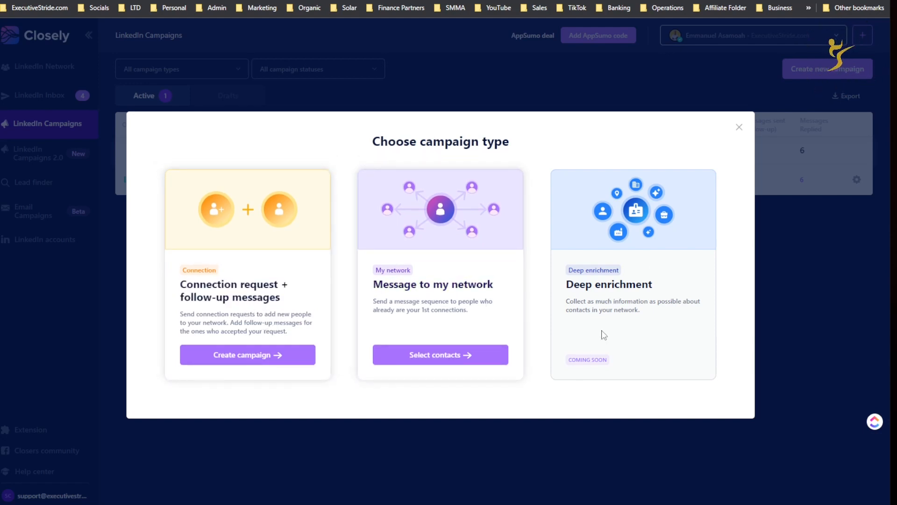
drag(594, 285, 576, 311)
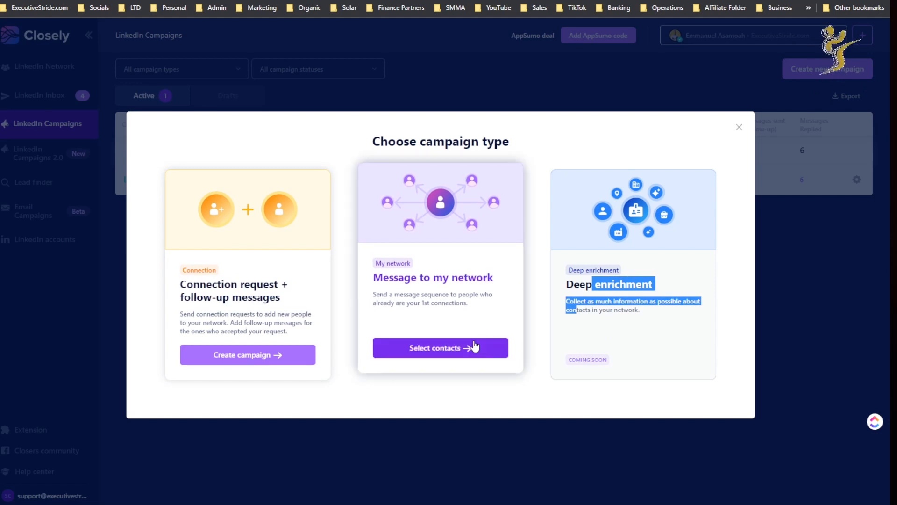
click(268, 325)
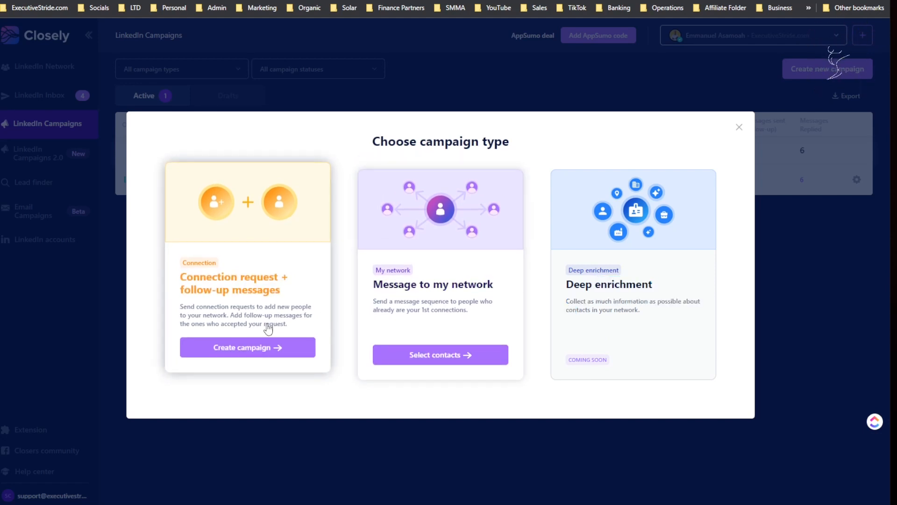
drag(267, 325, 287, 291)
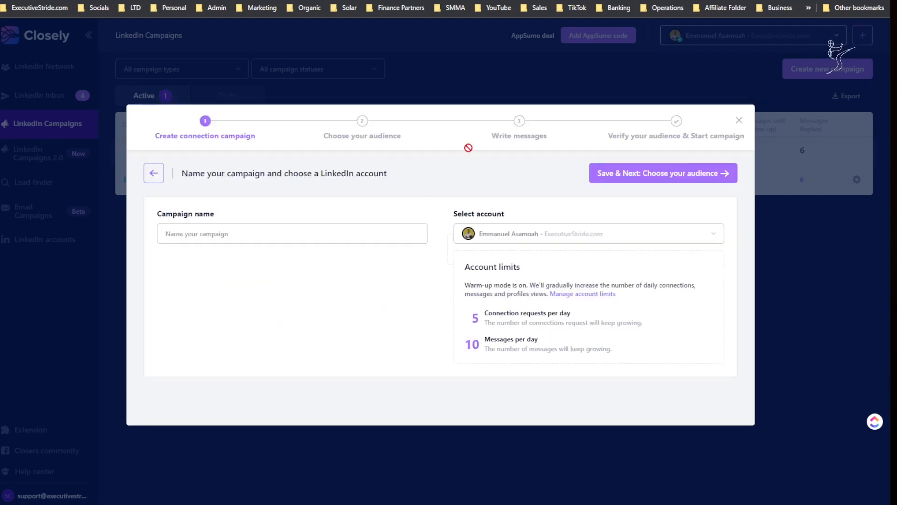
click(214, 238)
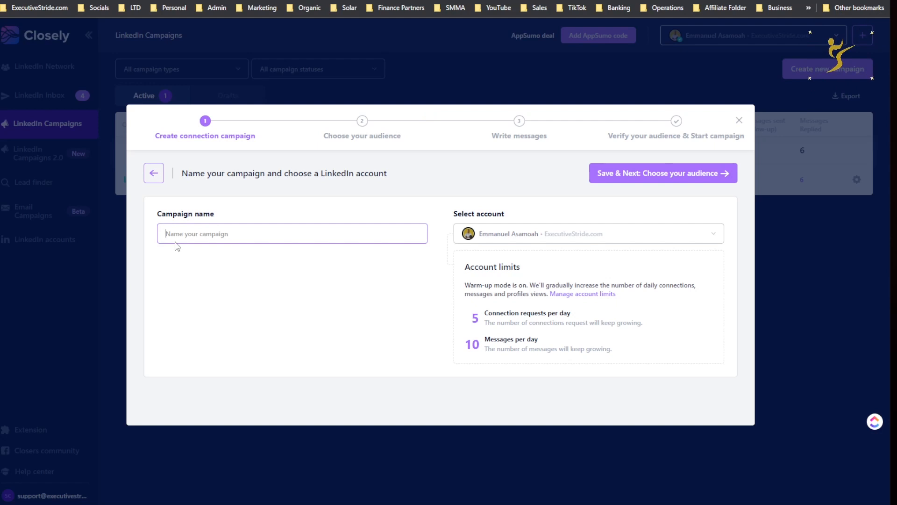
text(TEST)
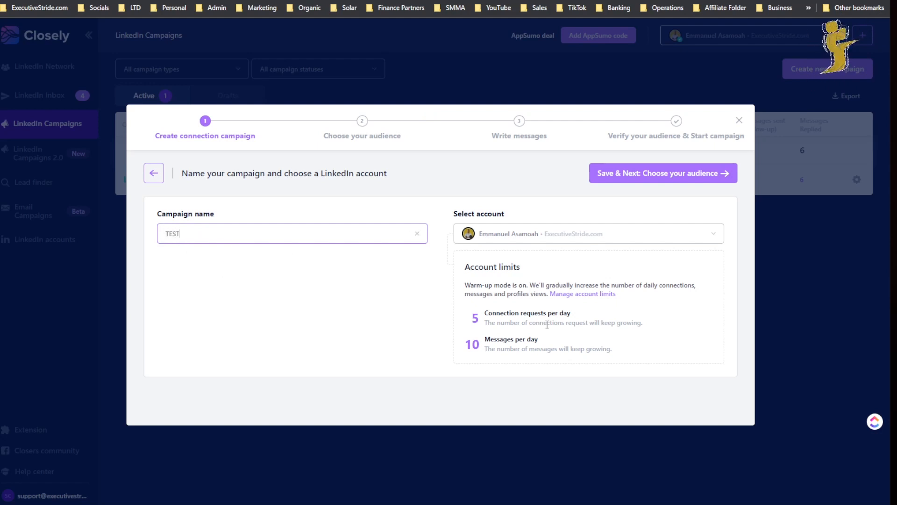
Step: Highlight the warm-up mode notice for the selected LinkedIn account and open its account limits management
drag(494, 284, 497, 310)
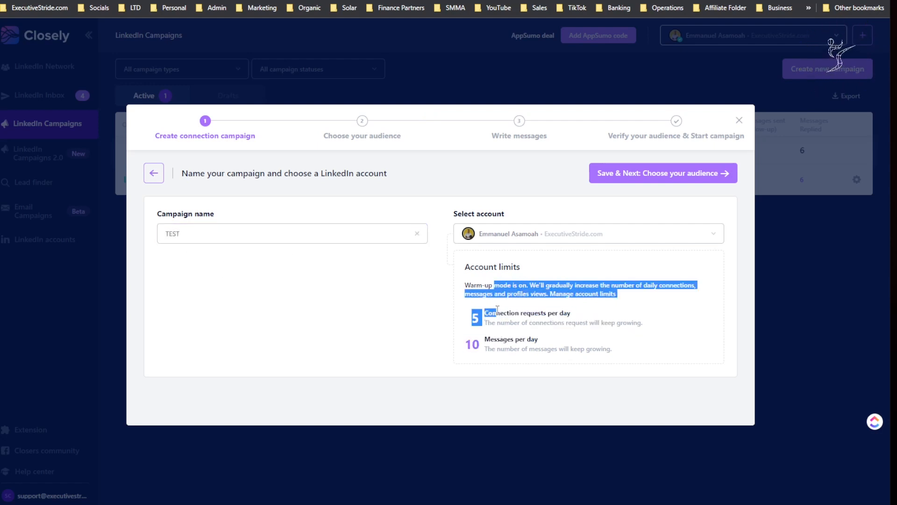
click(511, 287)
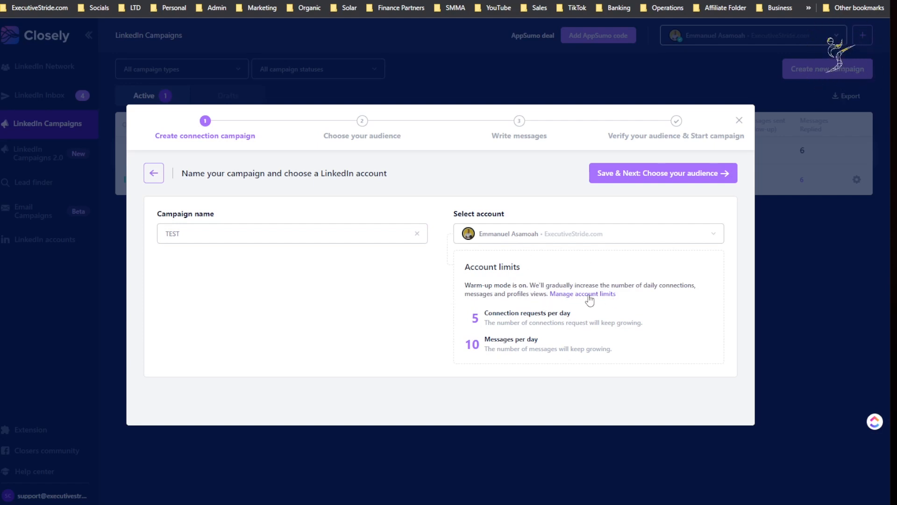
right_click(614, 297)
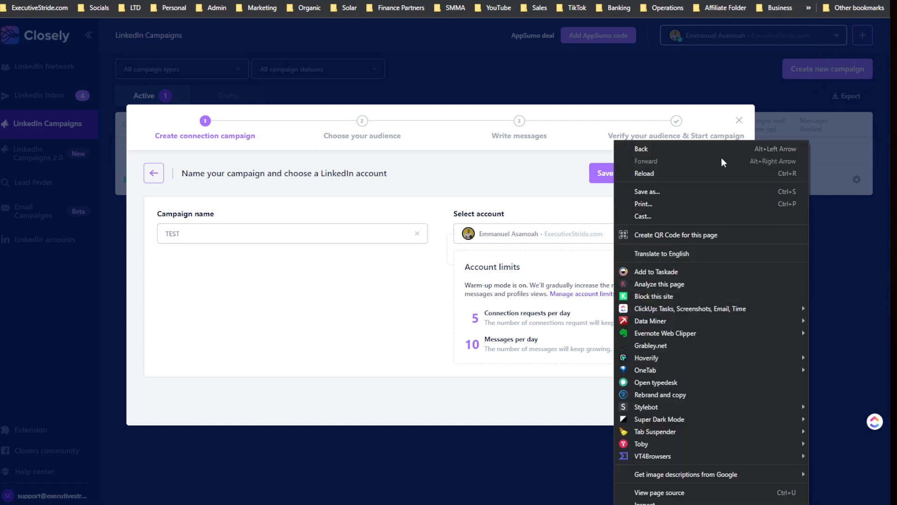
click(584, 296)
click(584, 295)
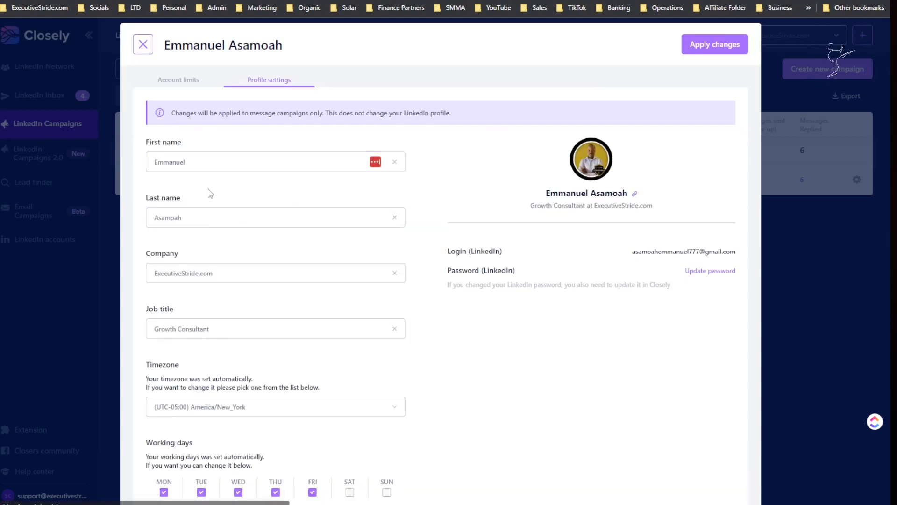
Step: Look through the account's Profile settings, including the timezone, working days and working hours
scroll(236, 310, down, 3)
scroll(241, 341, up, 1)
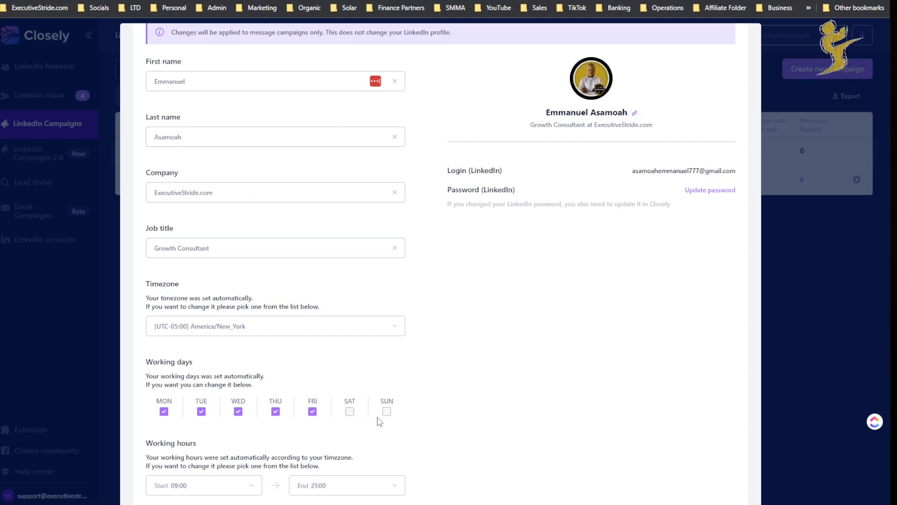
scroll(240, 459, down, 1)
scroll(404, 399, up, 3)
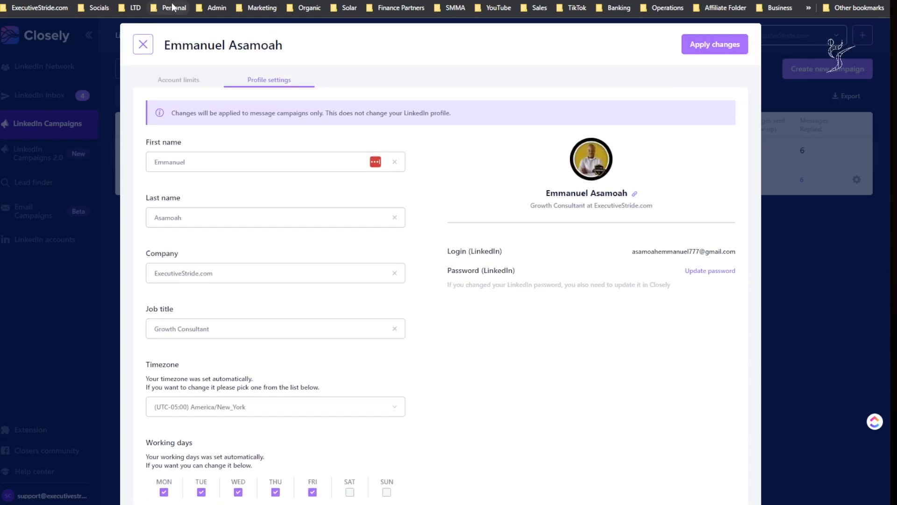
Step: View the account's warm-up limits for daily messages and connection requests, then return to the campaign setup and select the campaign name
click(169, 82)
click(264, 127)
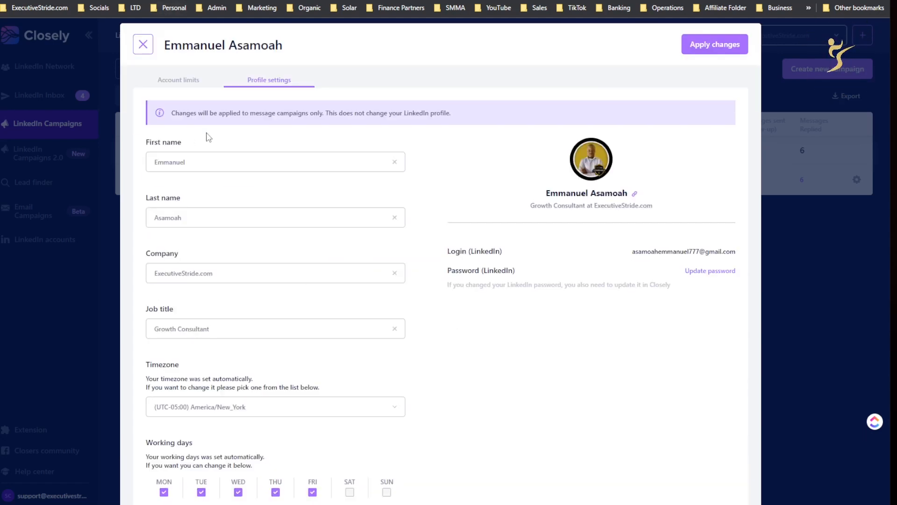
click(201, 92)
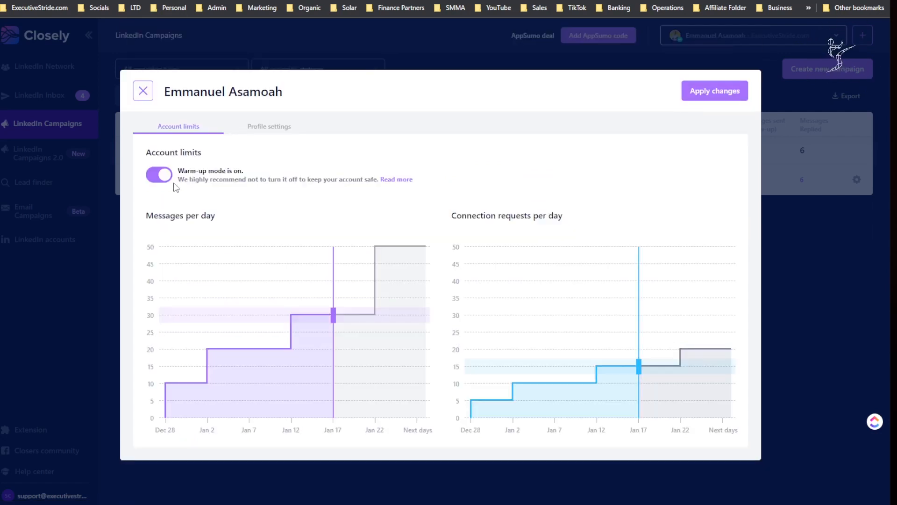
click(143, 90)
double_click(276, 234)
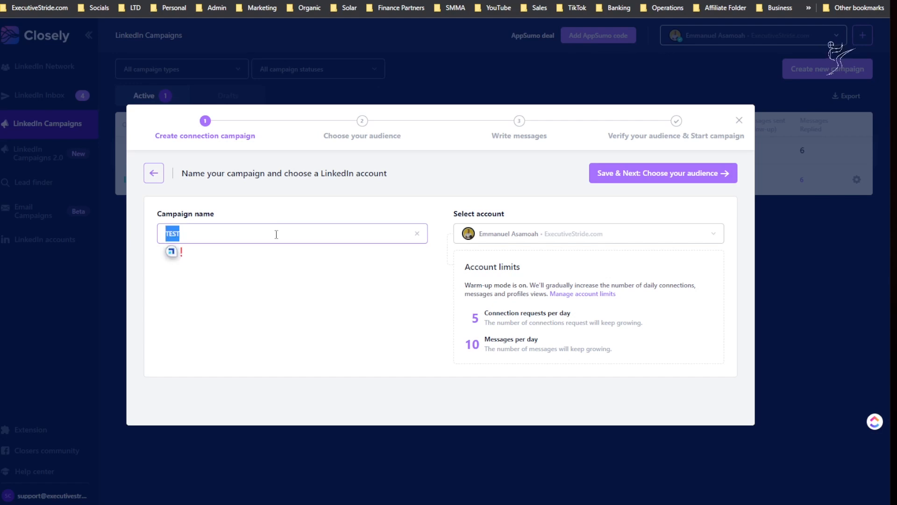
Step: Save the campaign name, continue to the audience choice with LinkedIn Search, and switch to LinkedIn Sales Navigator
click(639, 175)
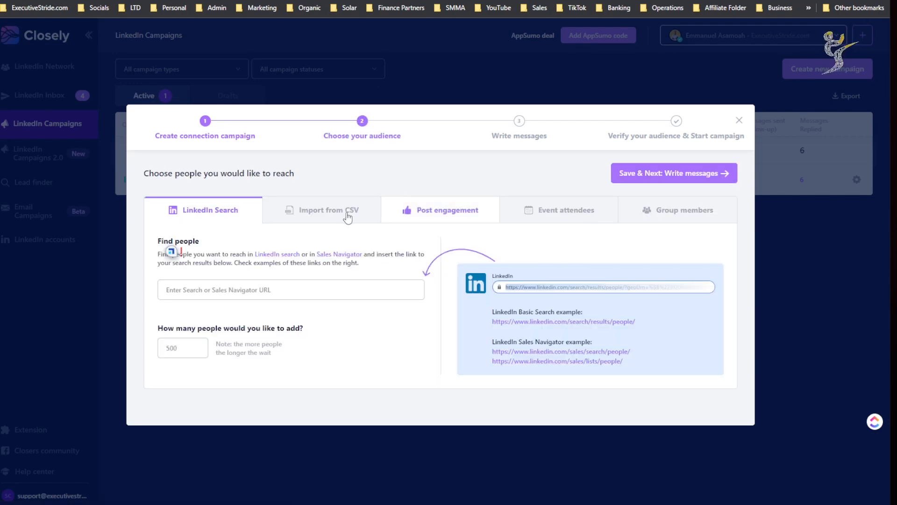
drag(265, 286, 257, 286)
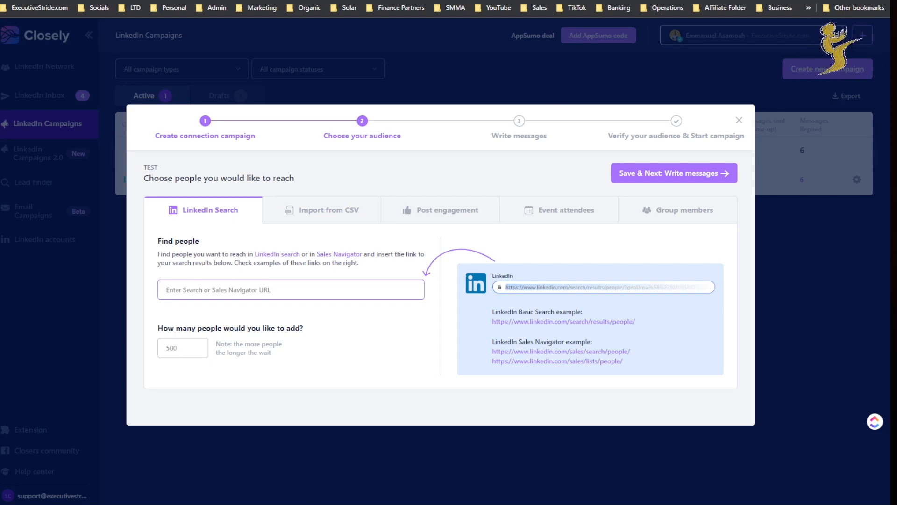
click(340, 504)
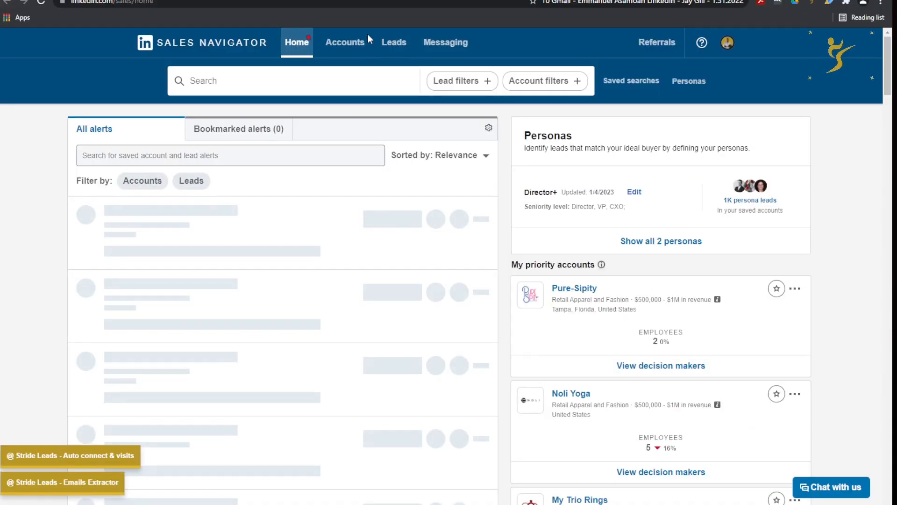
Step: Open the saved lead search "Founder, Owner, CEO, & co - Coach UK Self-employed" and copy its URL
scroll(494, 299, down, 10)
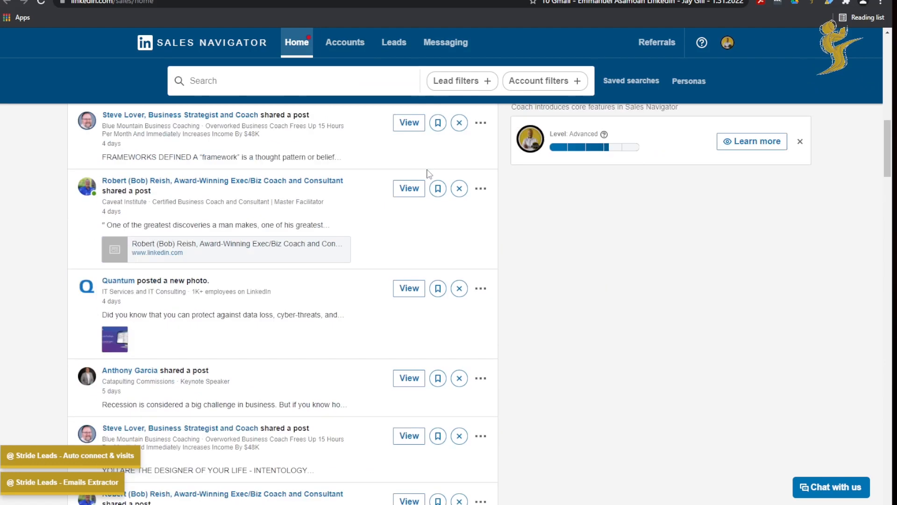
click(414, 42)
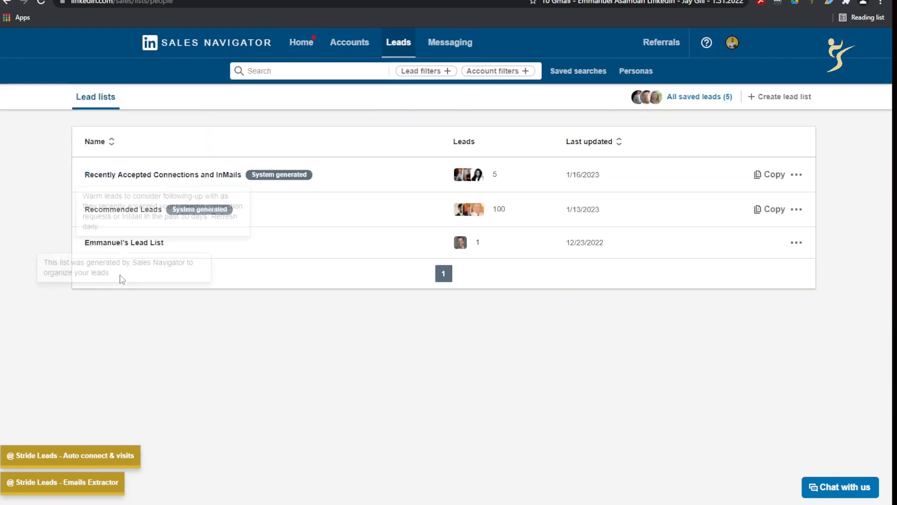
click(577, 71)
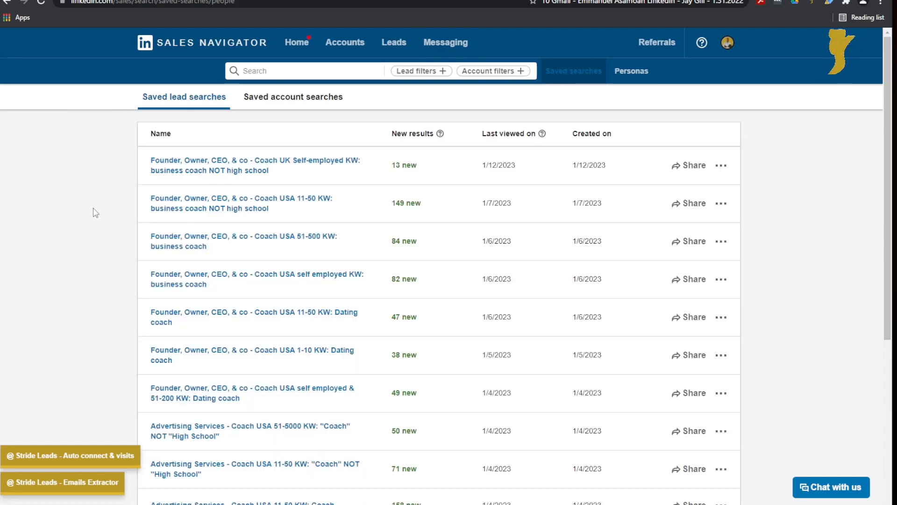
click(234, 168)
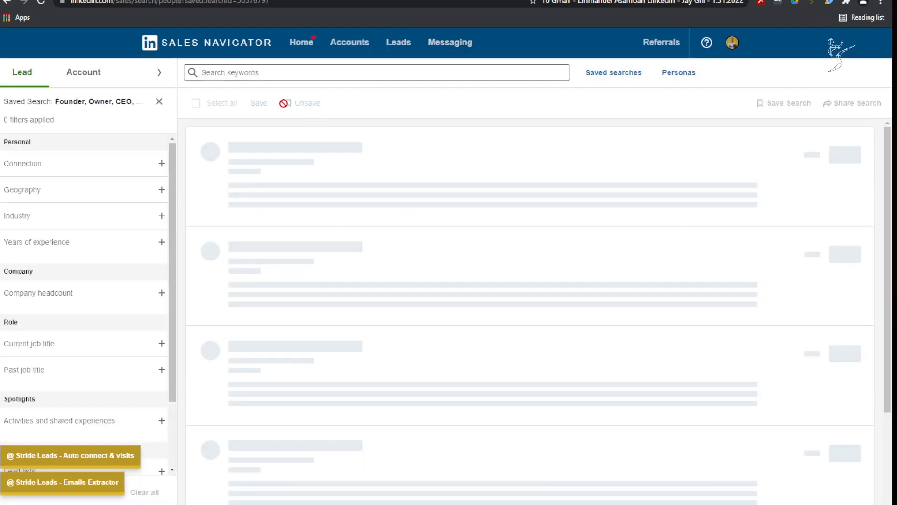
click(177, 2)
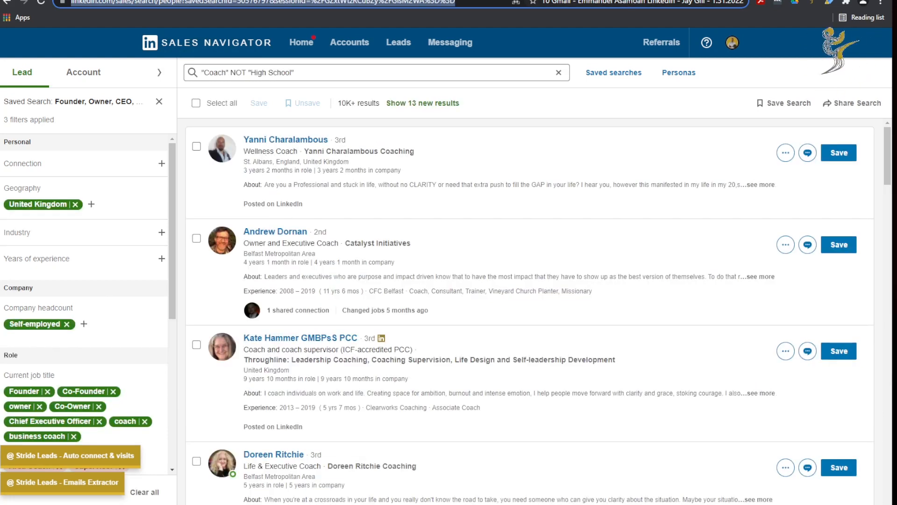
Step: Return to Closely, paste the copied search URL as the audience, set 1000 people to add, and continue to the messages
key(alt+Tab)
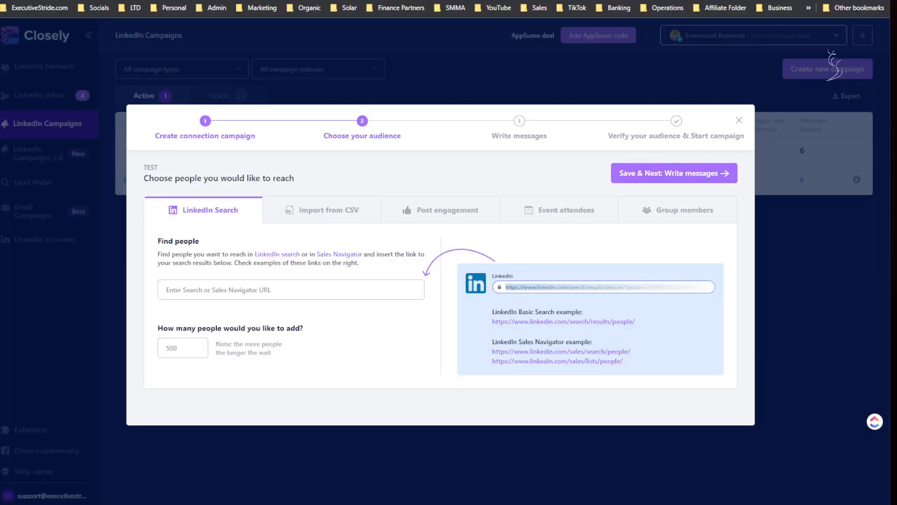
click(360, 285)
key(ctrl+v)
click(164, 357)
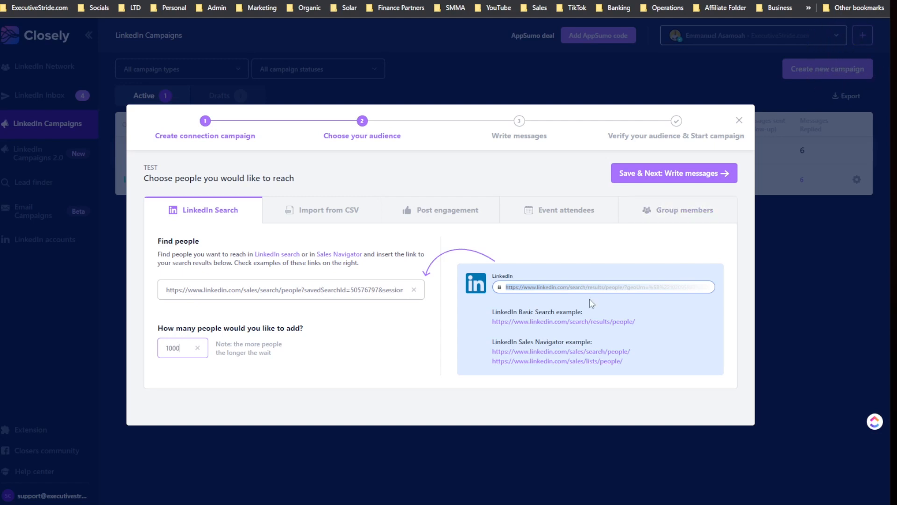
drag(890, 125, 896, 126)
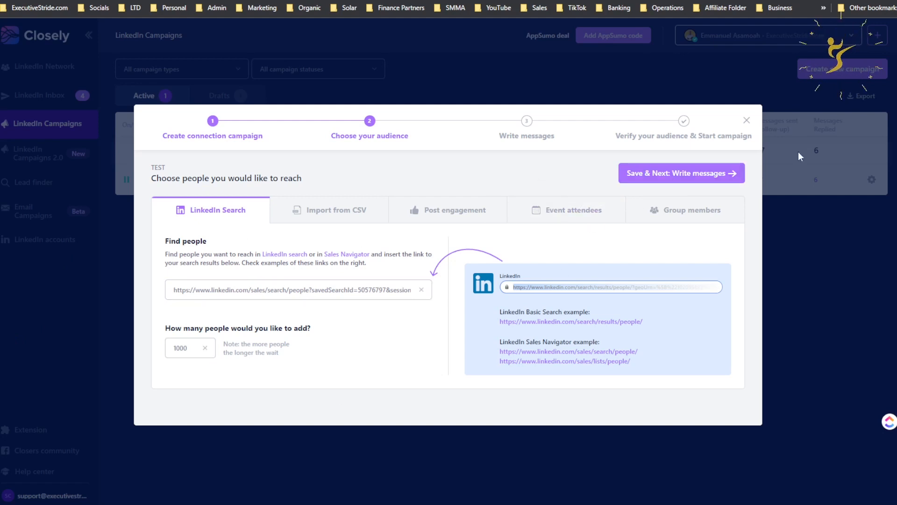
click(682, 173)
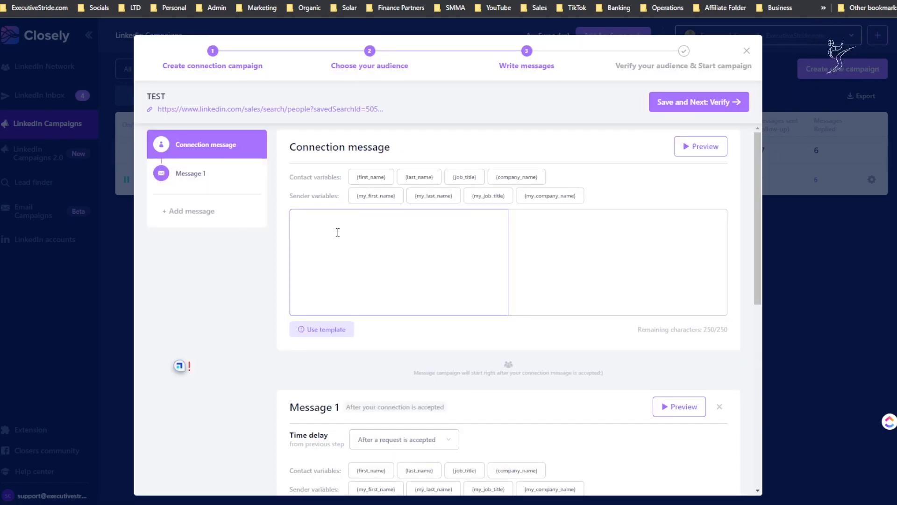
Step: Add a second follow-up message, Message 2, to the end of the campaign sequence
scroll(414, 296, down, 10)
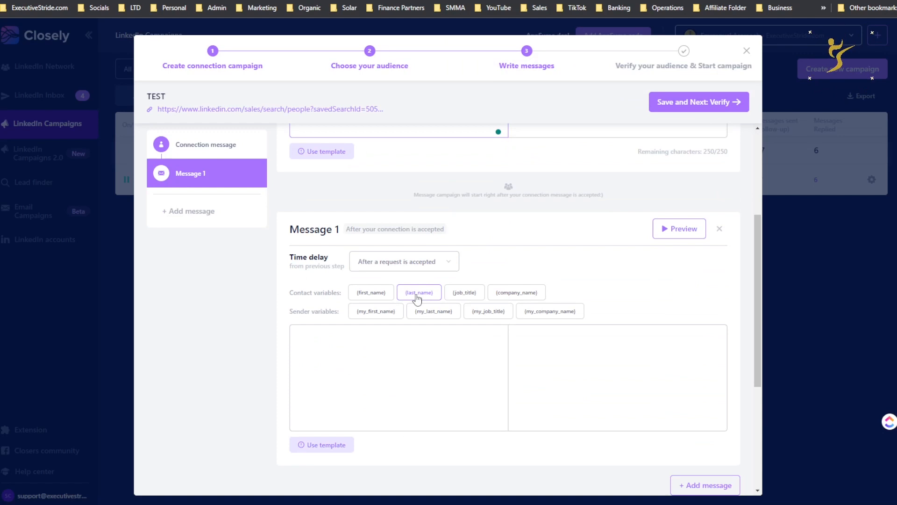
scroll(418, 300, up, 10)
scroll(417, 317, down, 8)
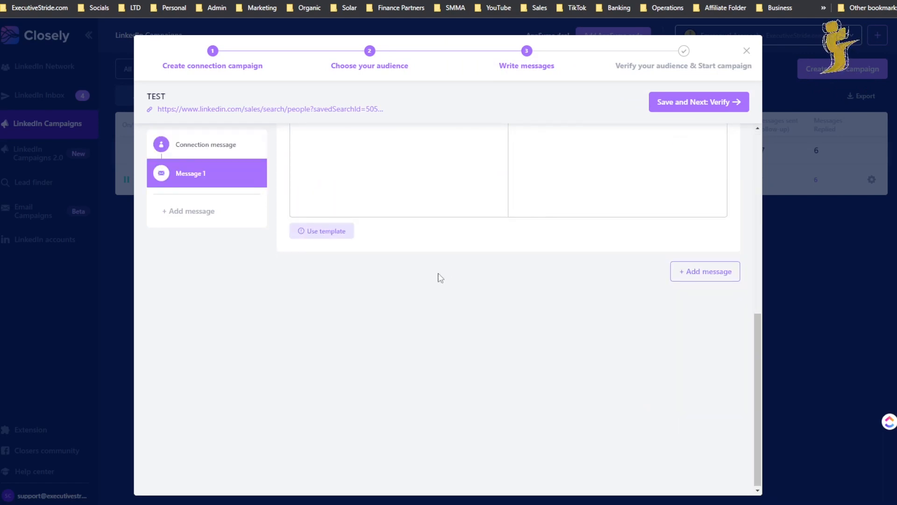
click(727, 272)
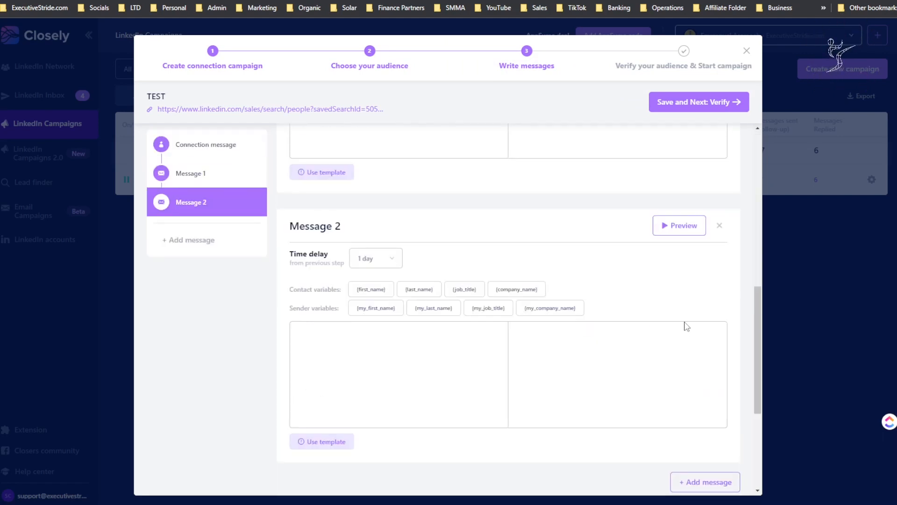
Step: Insert the {first_name} and {last_name} contact variables and, on a new line, all four sender variables into the connection message
scroll(697, 300, up, 10)
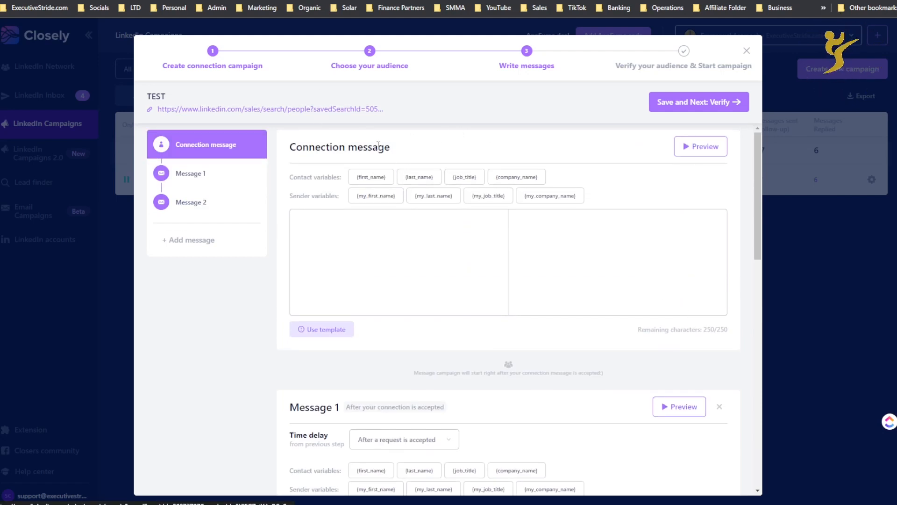
click(341, 234)
click(371, 177)
click(426, 180)
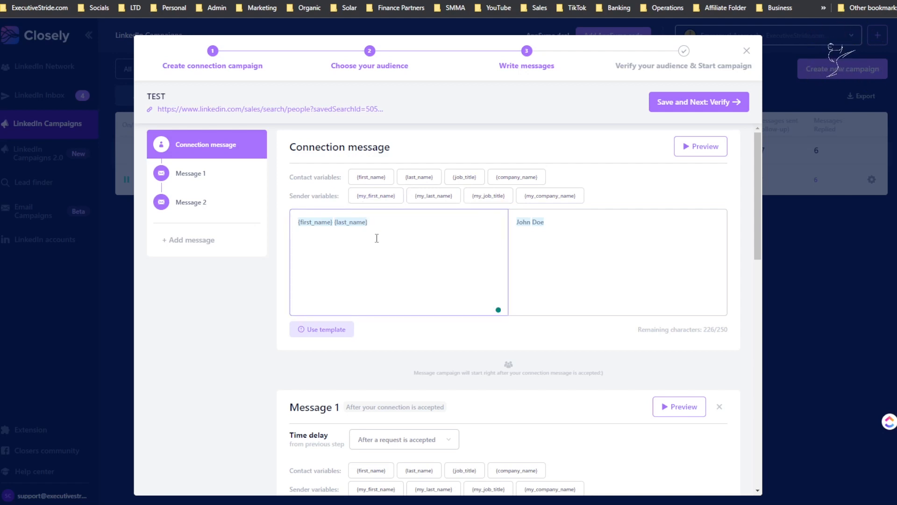
click(373, 200)
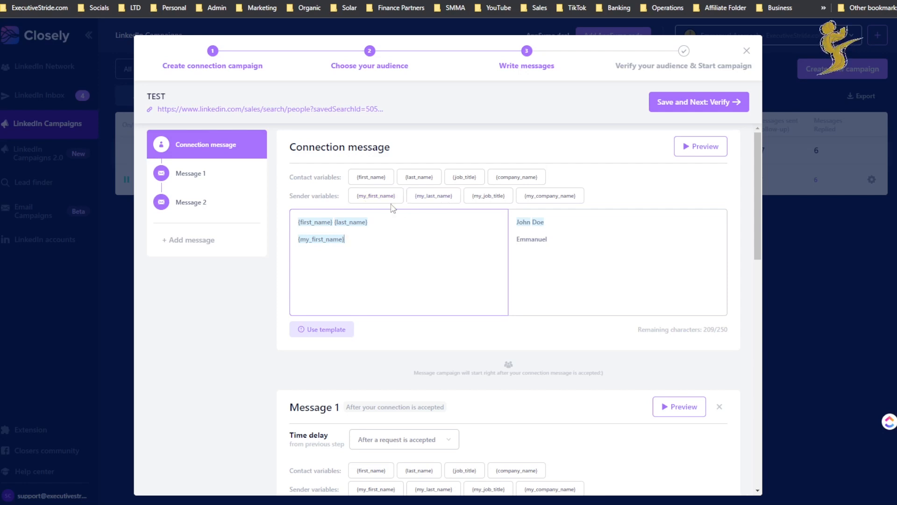
click(430, 200)
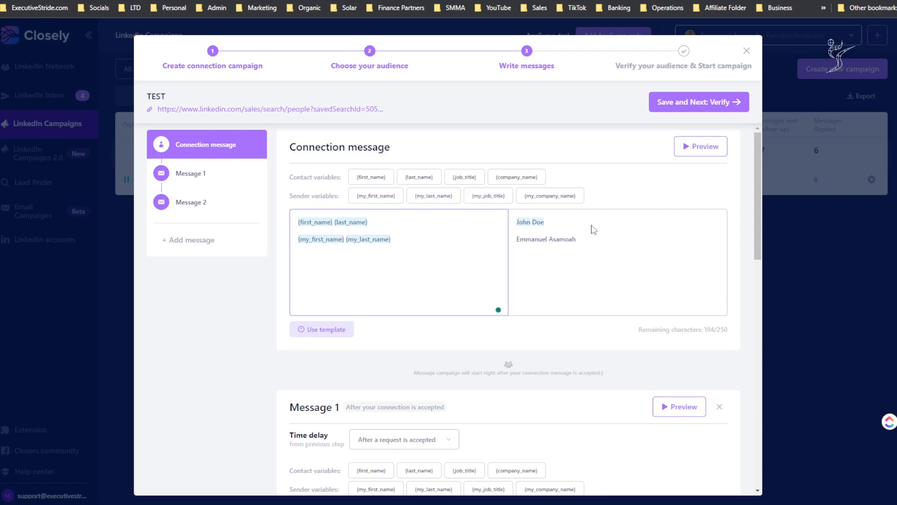
click(502, 206)
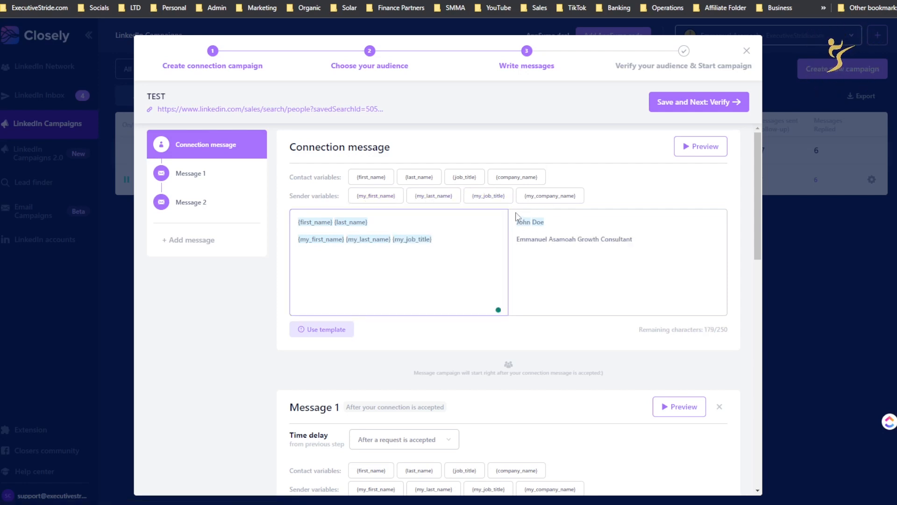
click(546, 196)
Step: Browse the connection message templates and paste #4 Template, the case study one, into the connection message
scroll(561, 292, down, 7)
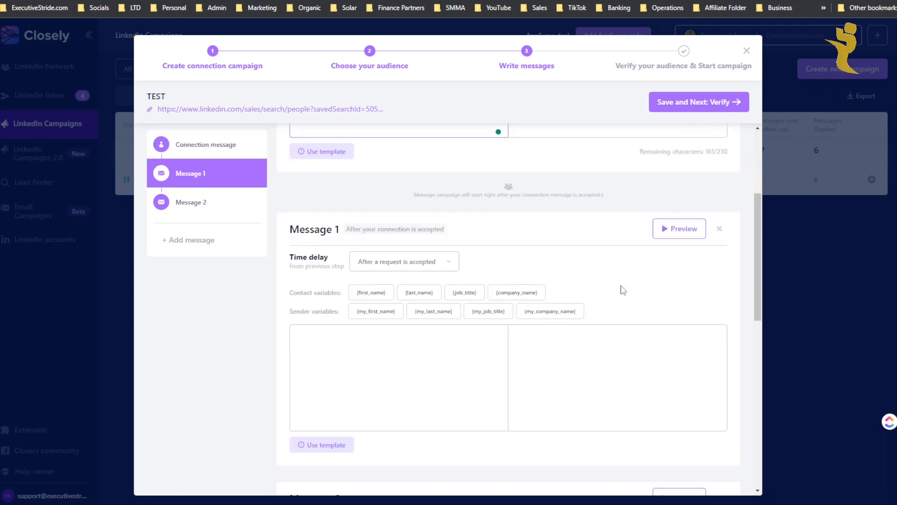
scroll(430, 265, up, 7)
scroll(430, 264, down, 10)
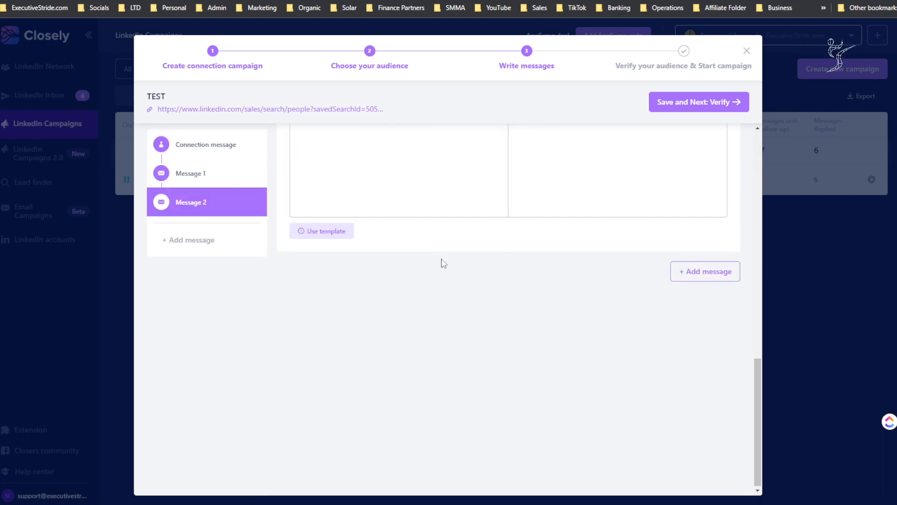
scroll(444, 271, up, 10)
scroll(439, 295, down, 10)
scroll(421, 313, up, 10)
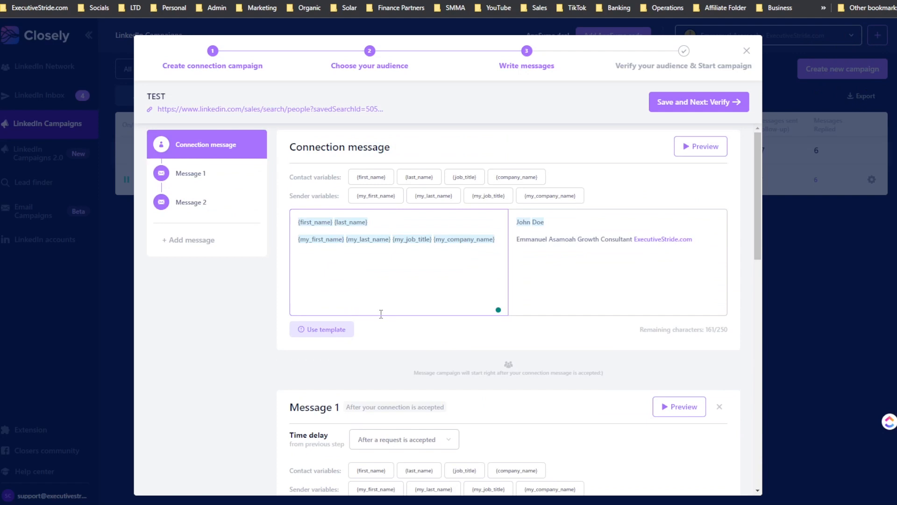
click(350, 330)
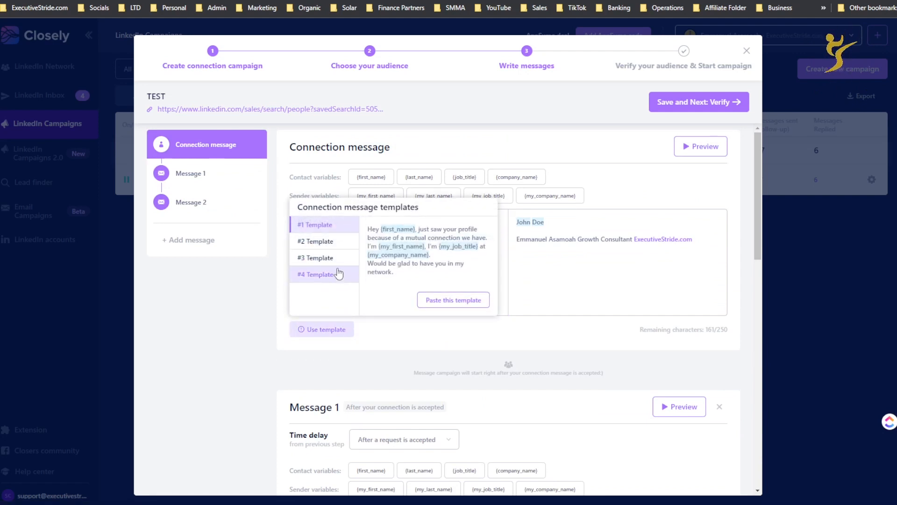
click(327, 241)
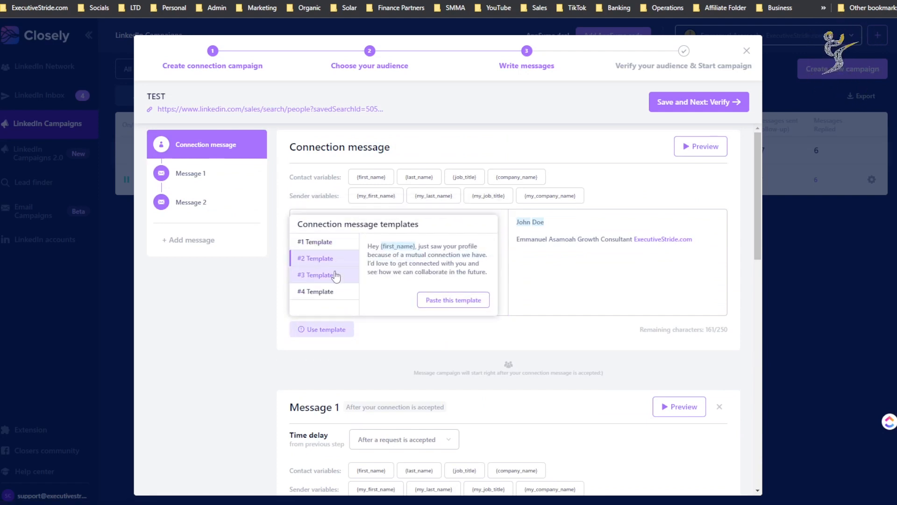
click(336, 275)
click(335, 258)
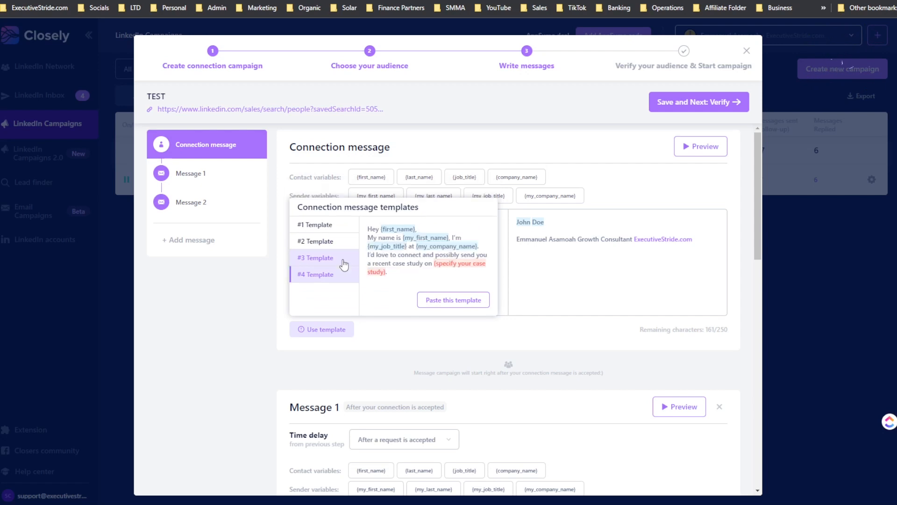
click(449, 300)
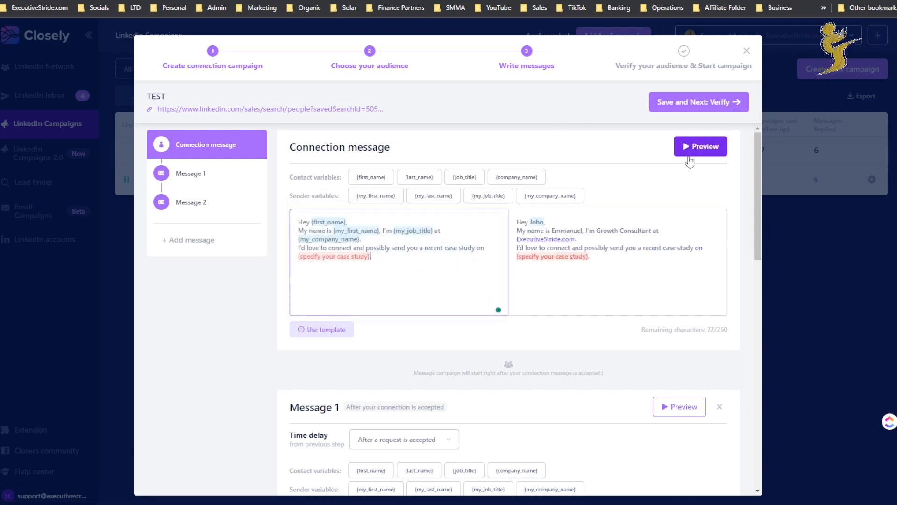
Step: Highlight the personalised text in the connection message preview and hide the preview
drag(552, 230, 675, 268)
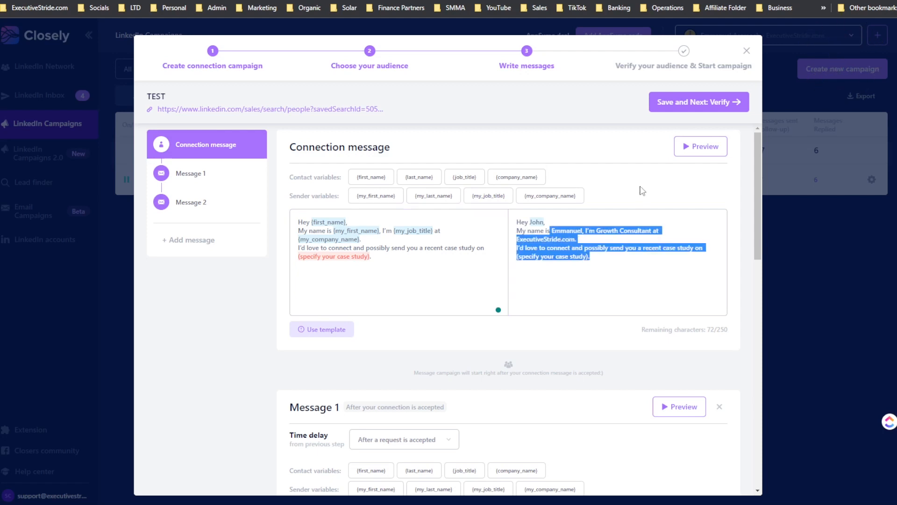
click(538, 221)
click(701, 148)
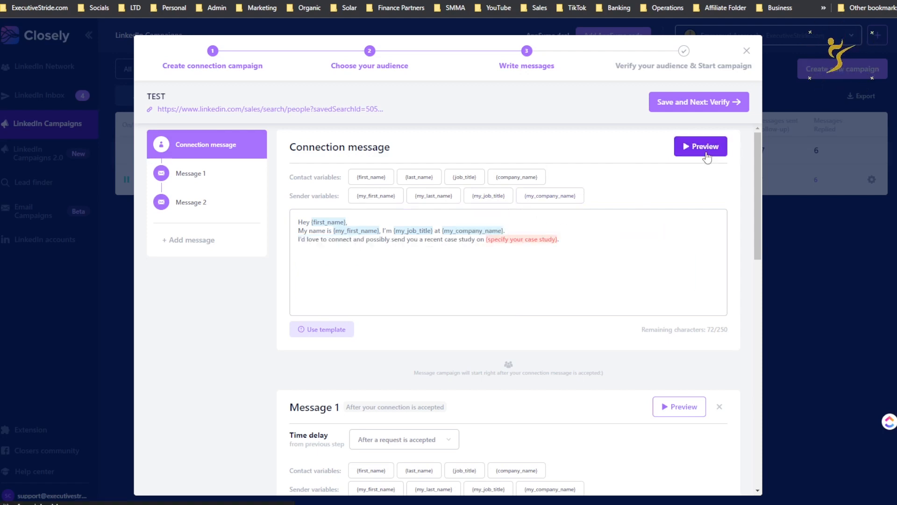
Step: Remove the Message 2 and Message 1 follow-ups from the campaign sequence
scroll(652, 185, down, 10)
scroll(672, 289, up, 10)
scroll(671, 286, down, 4)
scroll(702, 257, down, 10)
scroll(674, 304, up, 3)
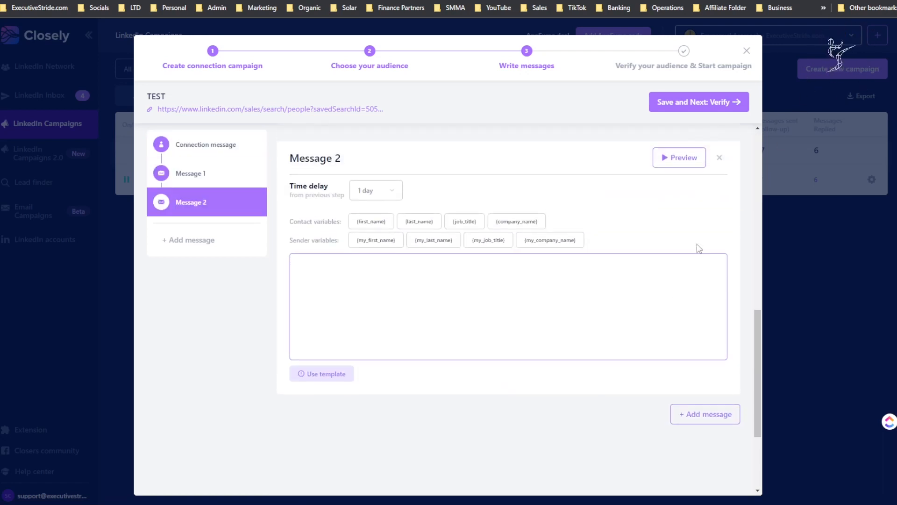
click(720, 157)
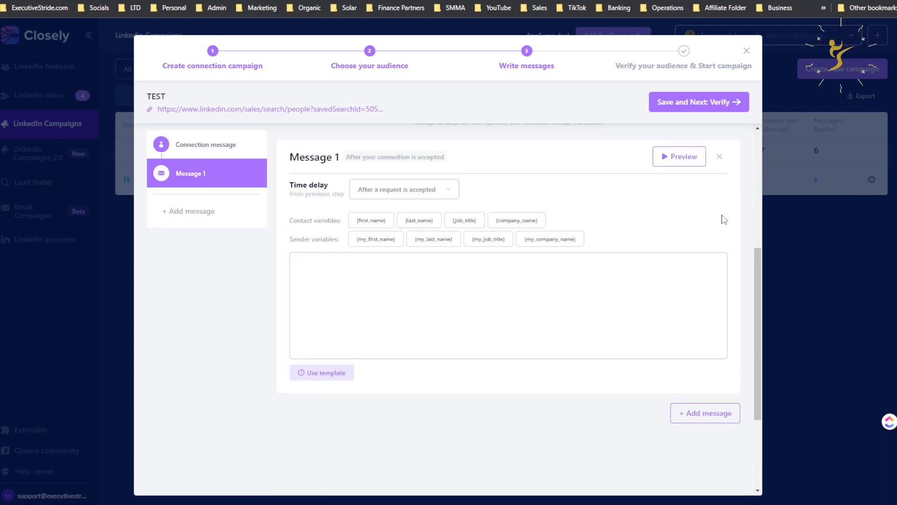
click(718, 156)
Step: Save the messages, continue to audience verification and look through the list of contacts
click(722, 102)
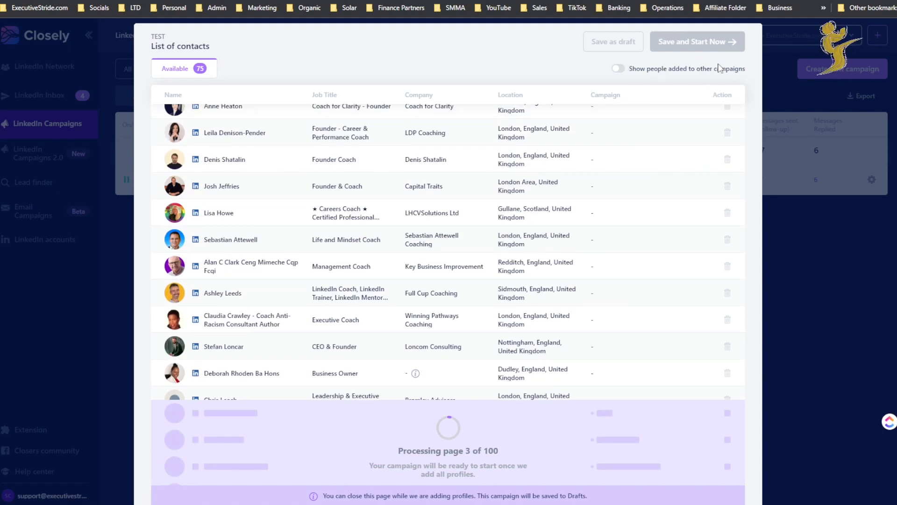
scroll(666, 152, down, 5)
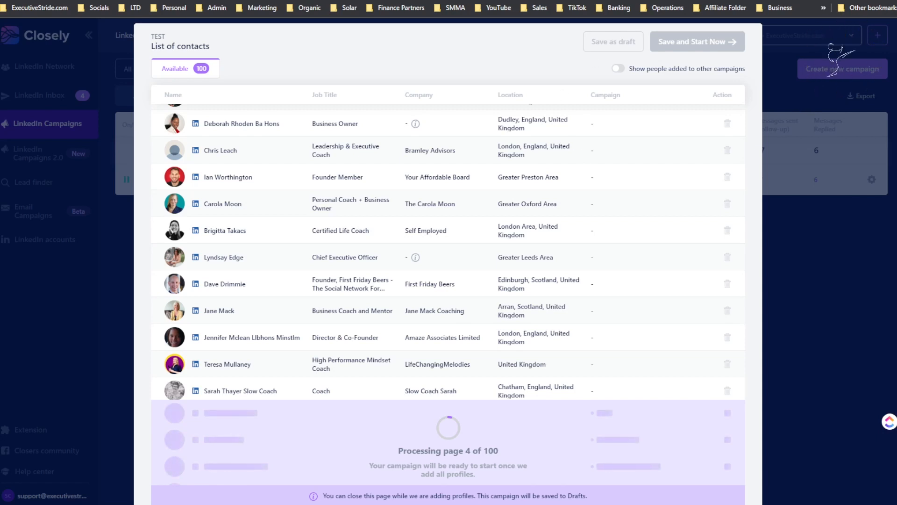
Step: Switch to Closely's AppSumo deal page and look through its overview and the Plans & features section
click(625, 1)
scroll(689, 383, up, 1)
scroll(688, 383, up, 8)
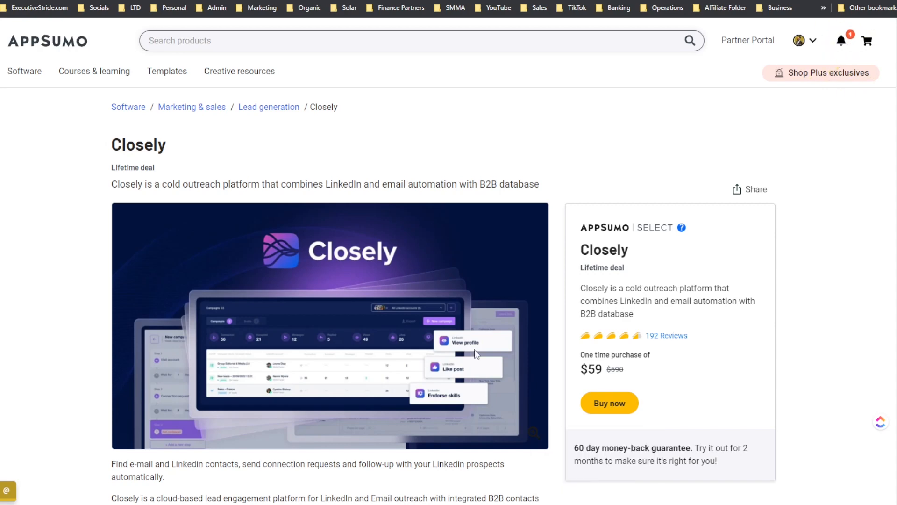
scroll(465, 315, down, 10)
scroll(465, 315, down, 20)
scroll(444, 294, up, 20)
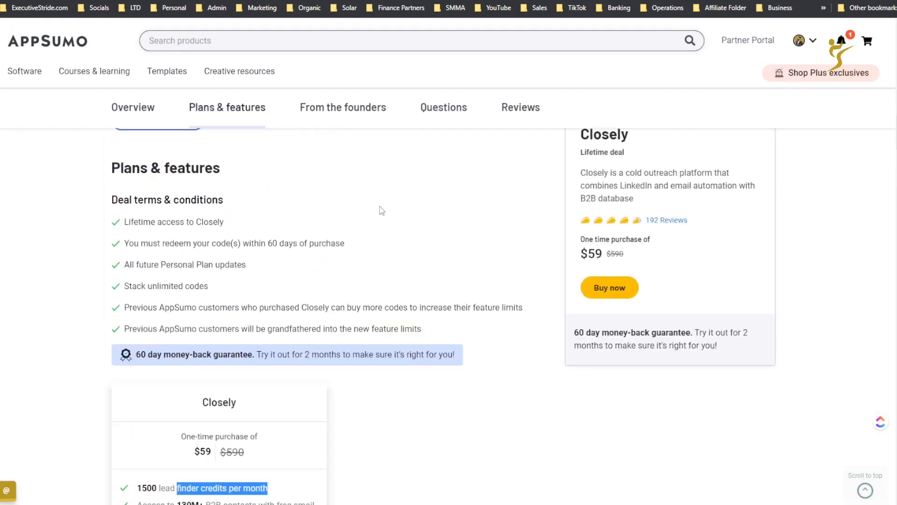
Step: Look through the Plans & features section and the rest of Closely's deal page, returning to the product header
scroll(379, 208, down, 10)
scroll(380, 212, down, 5)
scroll(388, 252, up, 7)
scroll(328, 267, down, 15)
scroll(316, 289, down, 15)
scroll(297, 280, up, 20)
scroll(210, 285, down, 2)
scroll(486, 362, down, 15)
scroll(481, 350, up, 12)
scroll(479, 341, down, 10)
scroll(448, 320, up, 15)
scroll(448, 317, down, 3)
scroll(447, 317, up, 5)
scroll(446, 314, down, 1)
scroll(445, 311, up, 1)
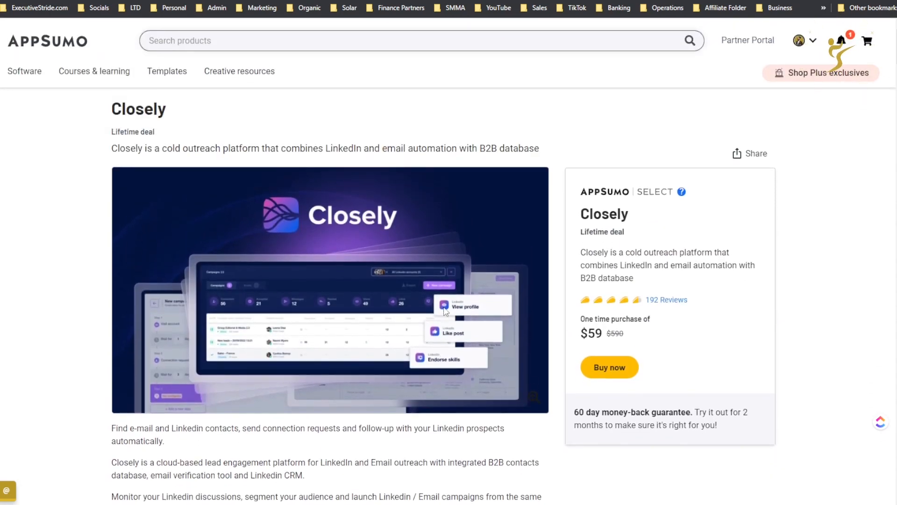
Step: Read Closely's product description and the At-a-glance section with its target users, alternatives and integrations
scroll(428, 281, down, 2)
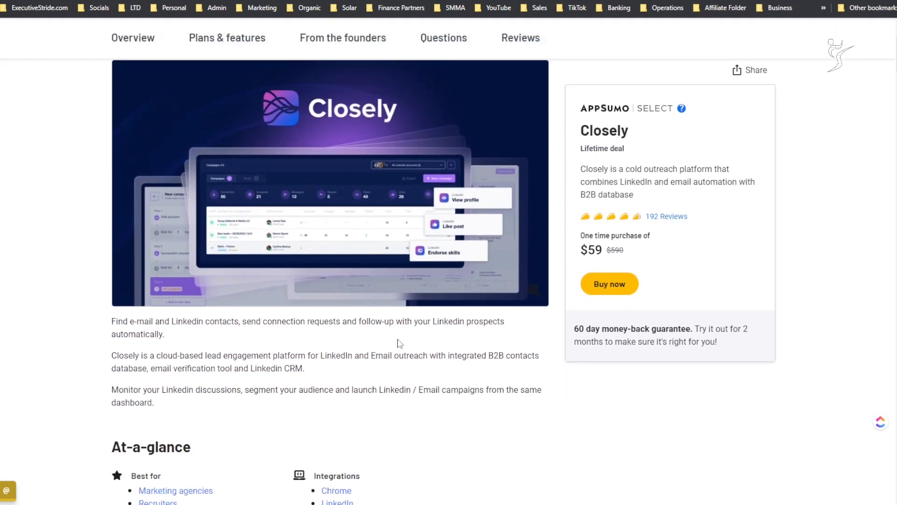
scroll(407, 276, up, 3)
scroll(401, 272, down, 7)
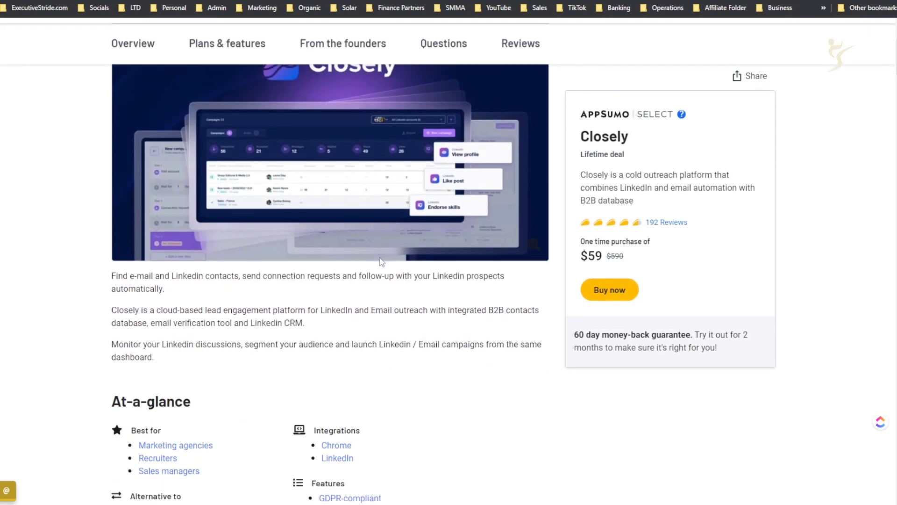
scroll(383, 259, down, 3)
scroll(355, 256, up, 2)
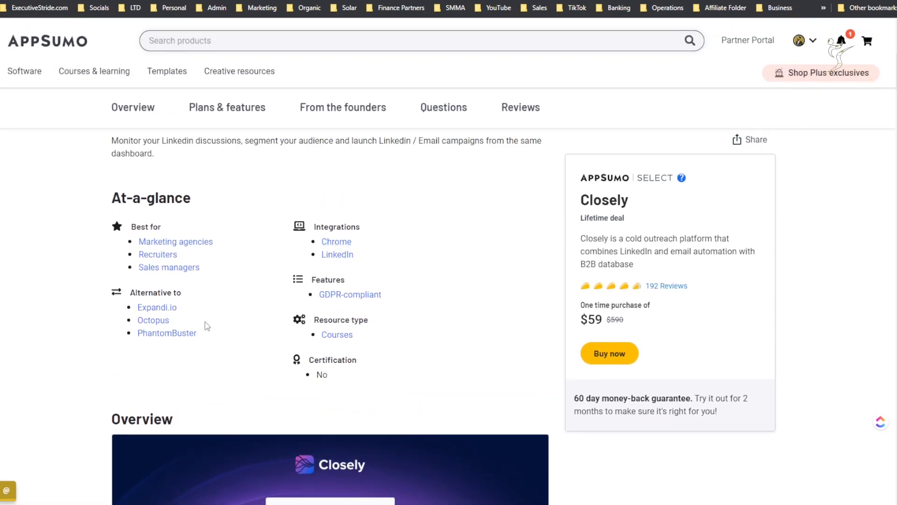
scroll(106, 279, down, 1)
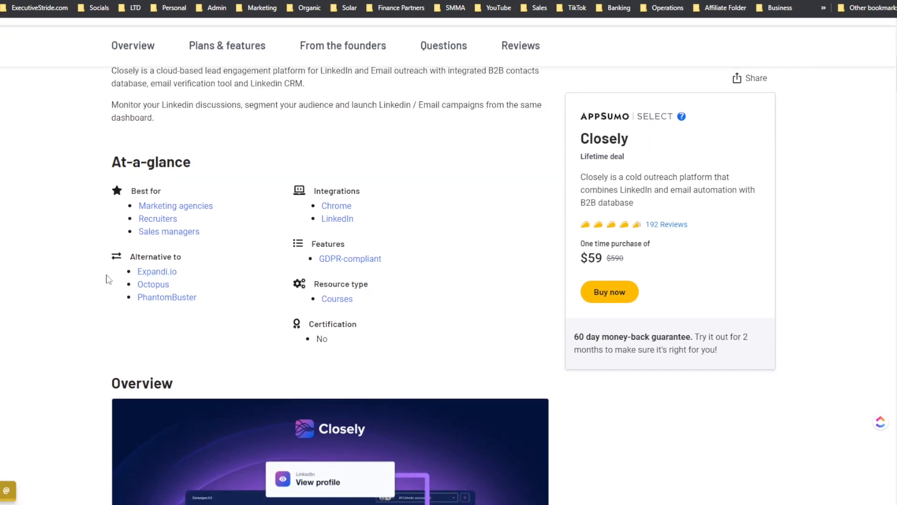
scroll(322, 271, down, 5)
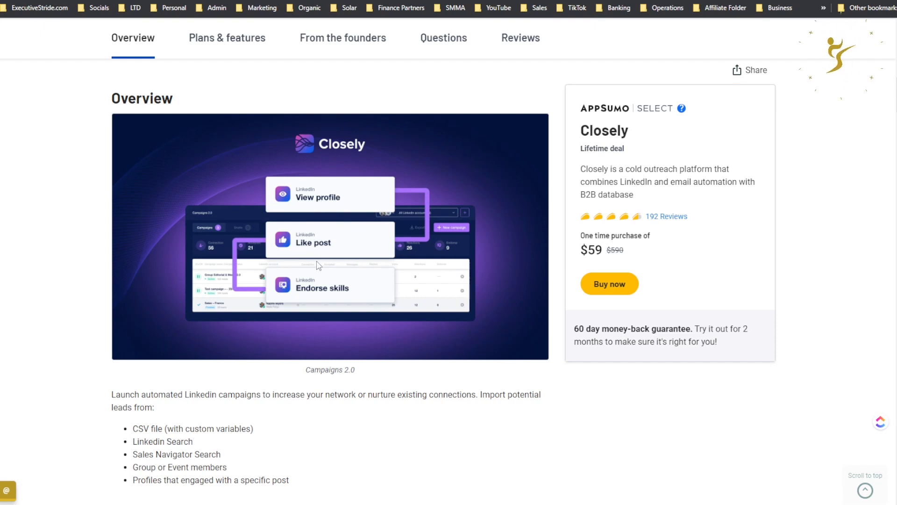
Step: Review the lead import and campaign options in the Overview, and the code-stacking features of the Closely plan
scroll(318, 264, down, 6)
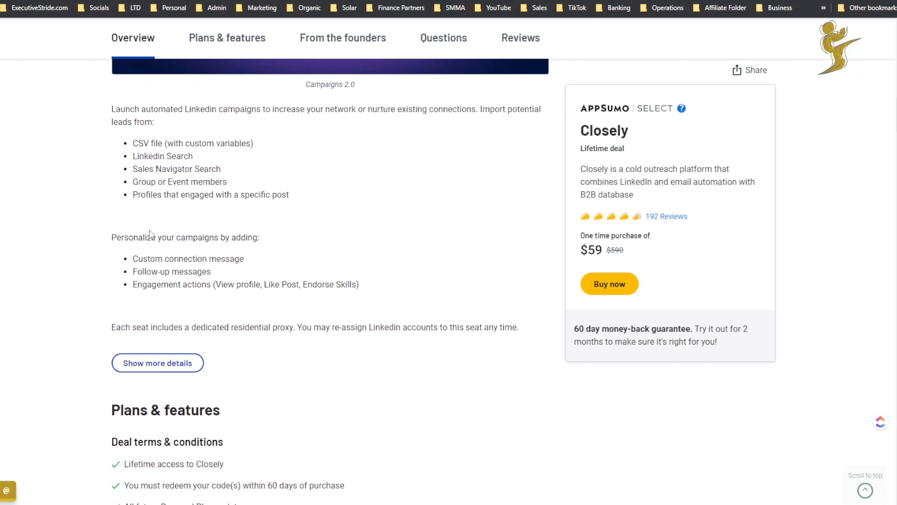
scroll(150, 233, down, 2)
drag(135, 200, 341, 255)
scroll(342, 257, down, 7)
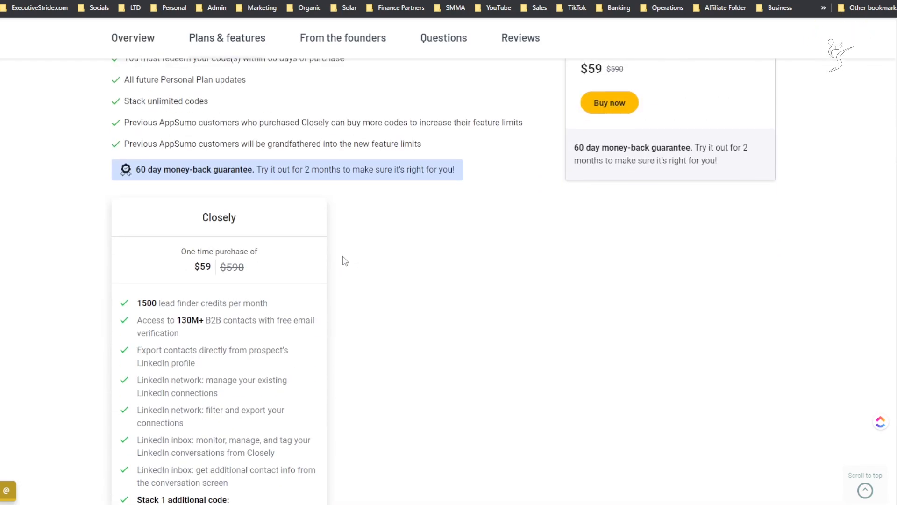
scroll(212, 191, down, 8)
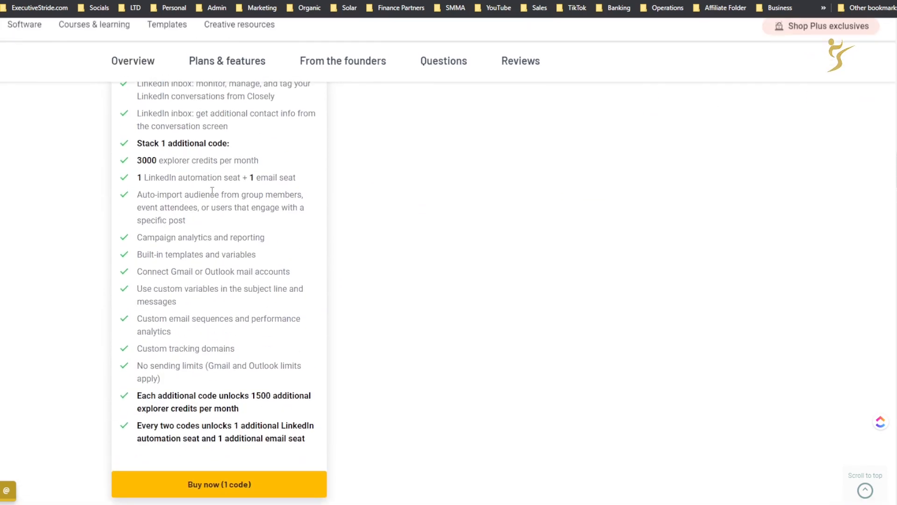
scroll(212, 192, up, 15)
scroll(381, 206, up, 5)
scroll(427, 208, down, 5)
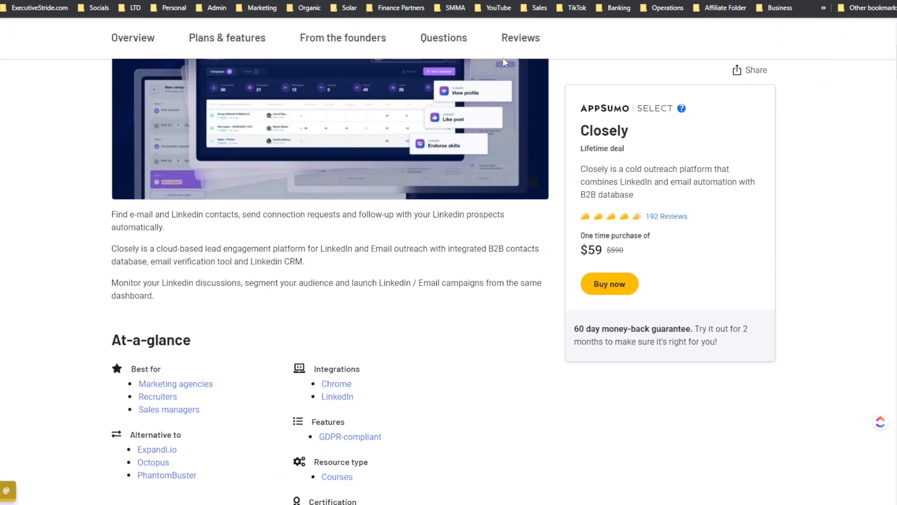
scroll(789, 213, up, 5)
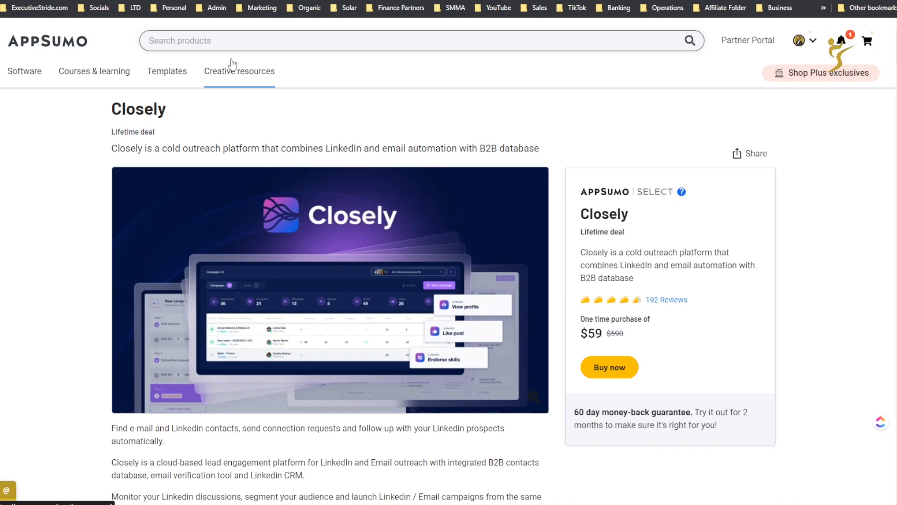
Step: Open ExecutiveStride's Accelerate Your Stride 6-Day $100k Challenge page and look through its content
click(258, 0)
text(ACC)
key(Return)
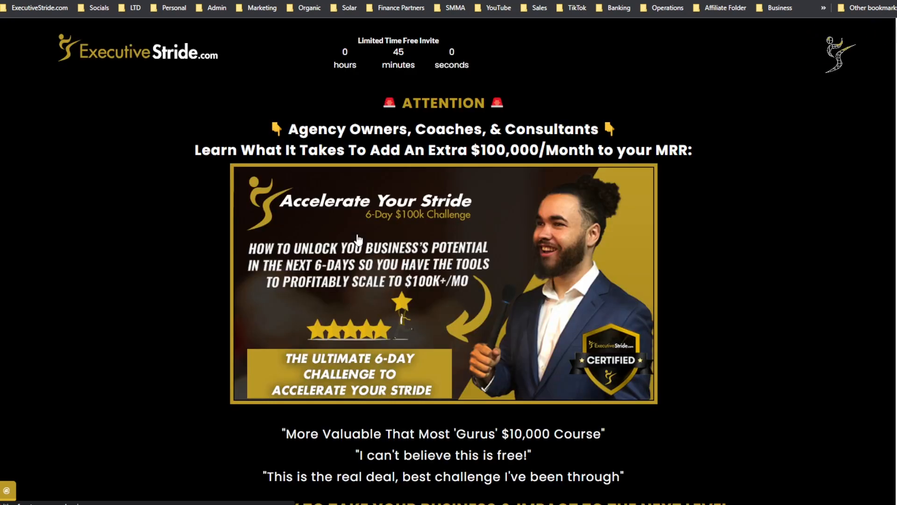
scroll(410, 358, down, 15)
scroll(410, 358, up, 15)
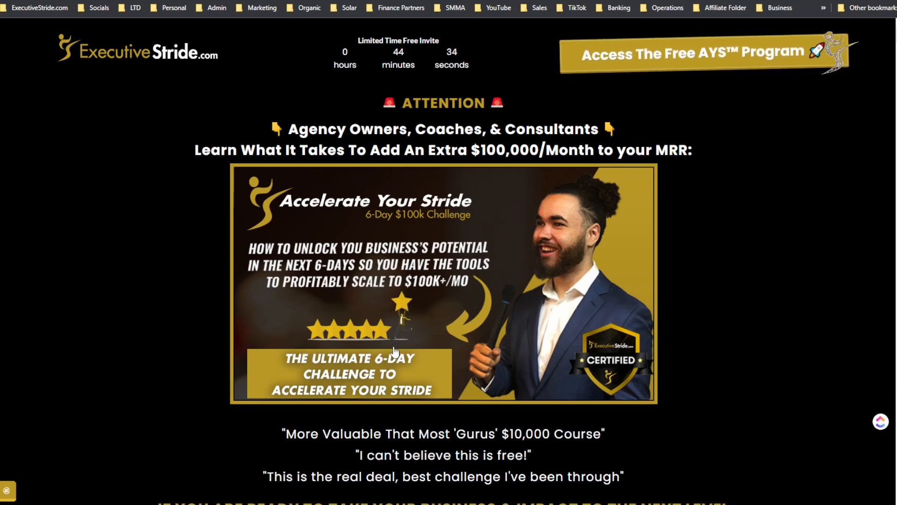
scroll(229, 248, down, 1)
scroll(229, 248, down, 20)
scroll(271, 267, up, 20)
scroll(546, 236, down, 12)
scroll(546, 236, up, 14)
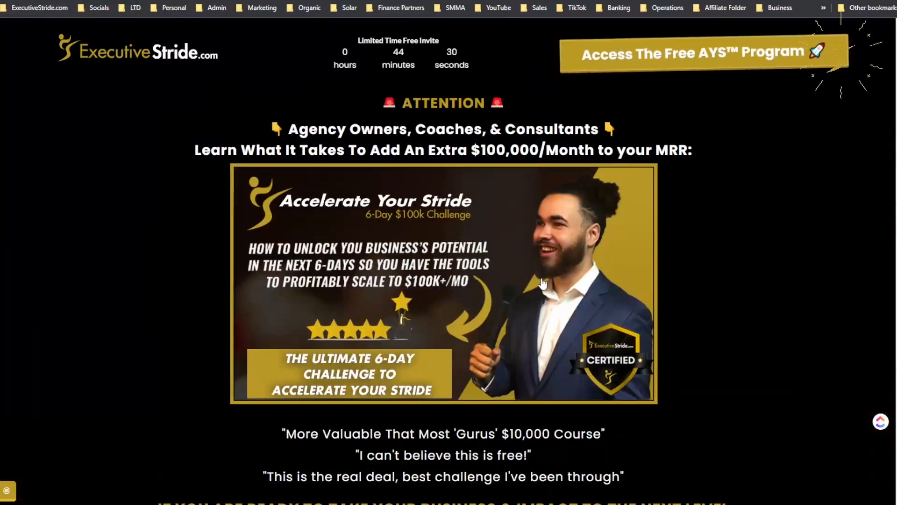
scroll(530, 318, down, 16)
scroll(519, 288, up, 4)
scroll(519, 288, down, 20)
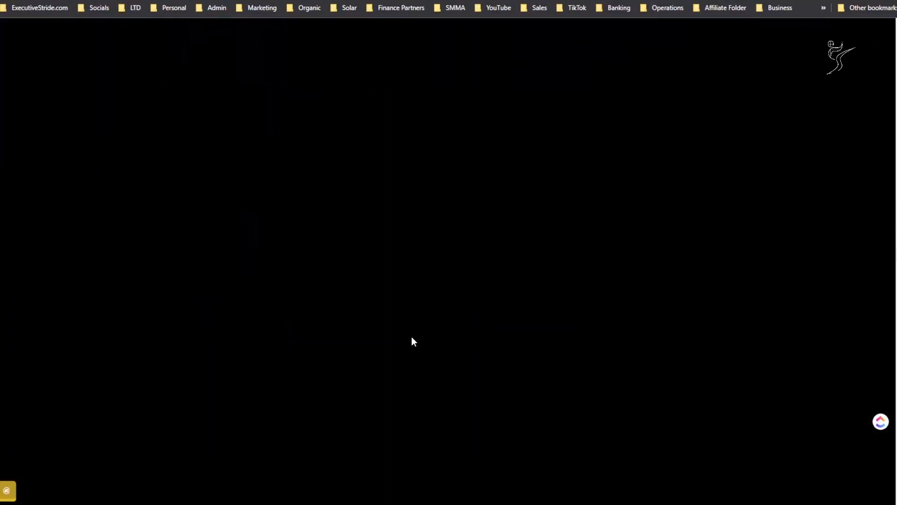
scroll(425, 326, up, 20)
scroll(396, 185, up, 20)
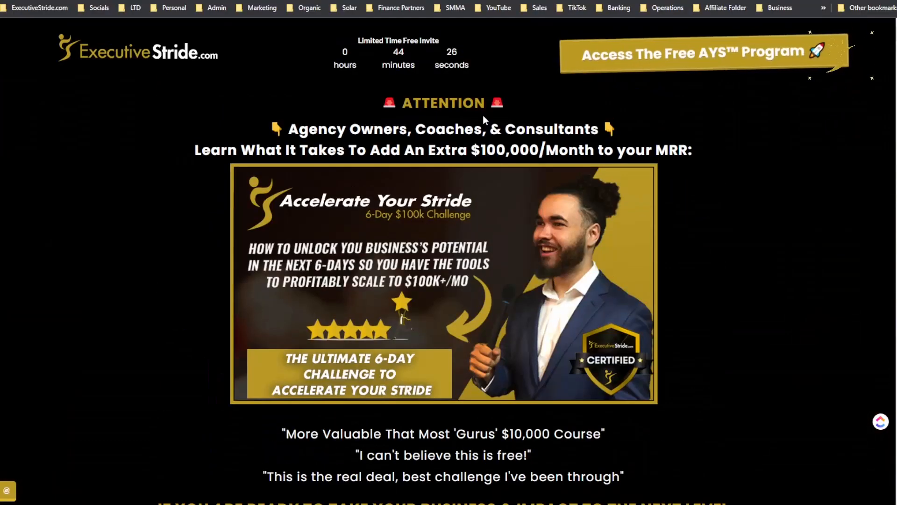
click(641, 49)
scroll(323, 243, down, 3)
click(368, 284)
scroll(523, 284, up, 2)
click(624, 74)
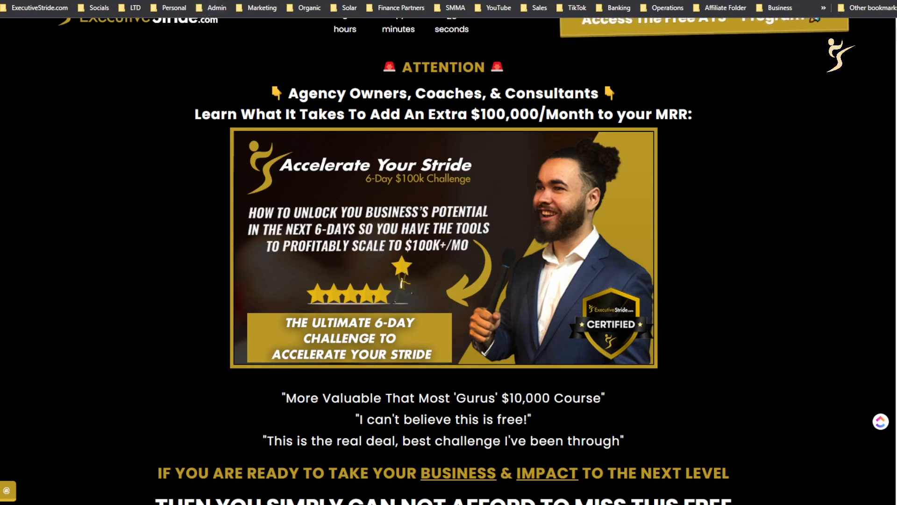
Step: Open the StrideCommunity.com page and look through the Facebook group invitation and its listed benefits
key(ctrl+l)
text(stri)
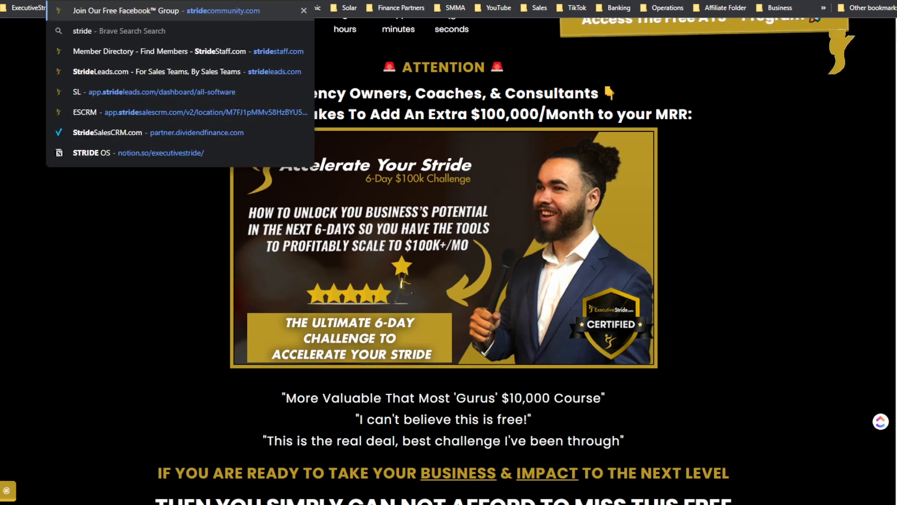
key(Escape)
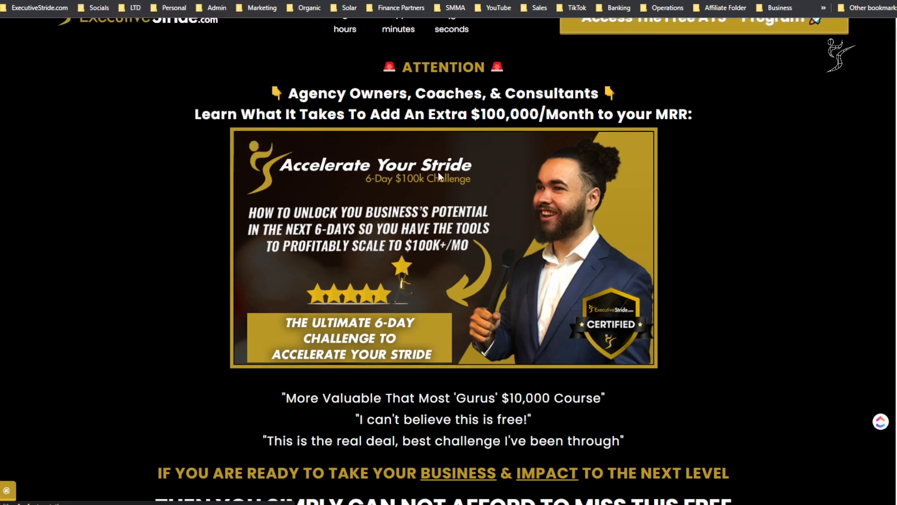
click(443, 470)
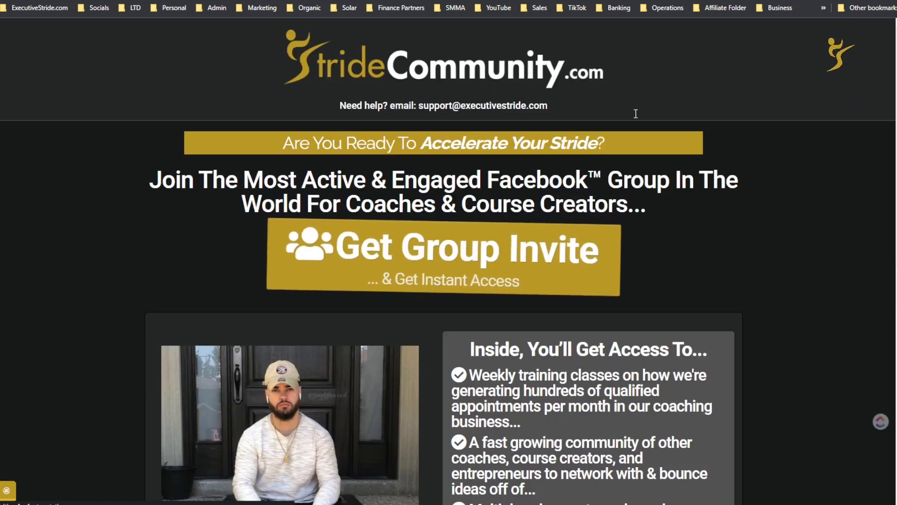
scroll(607, 266, down, 2)
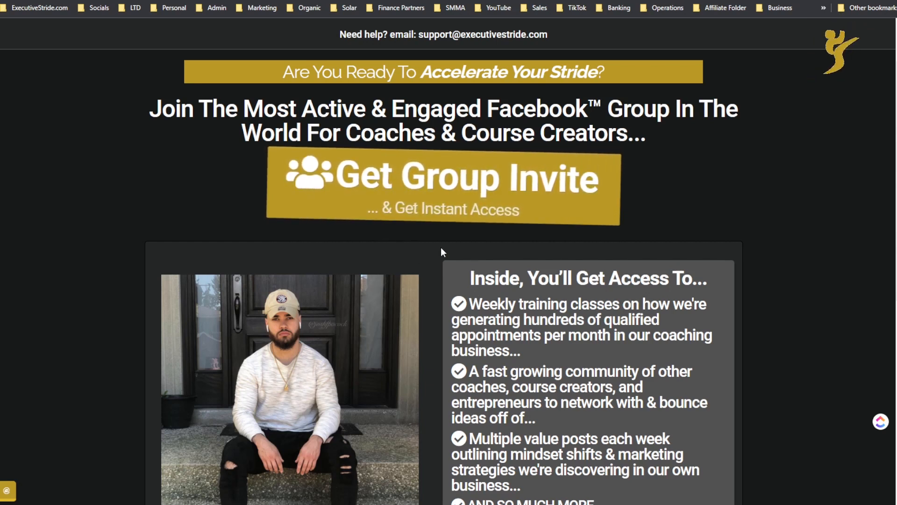
scroll(438, 246, down, 9)
scroll(432, 214, up, 11)
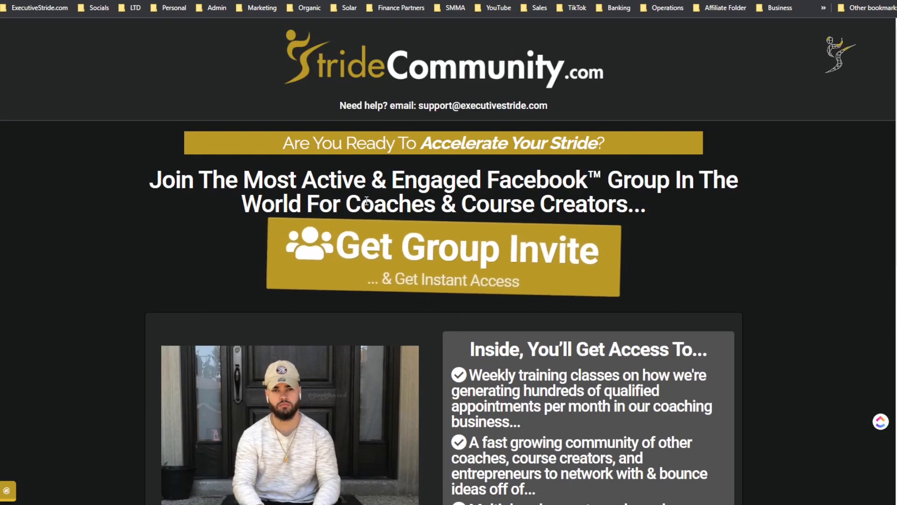